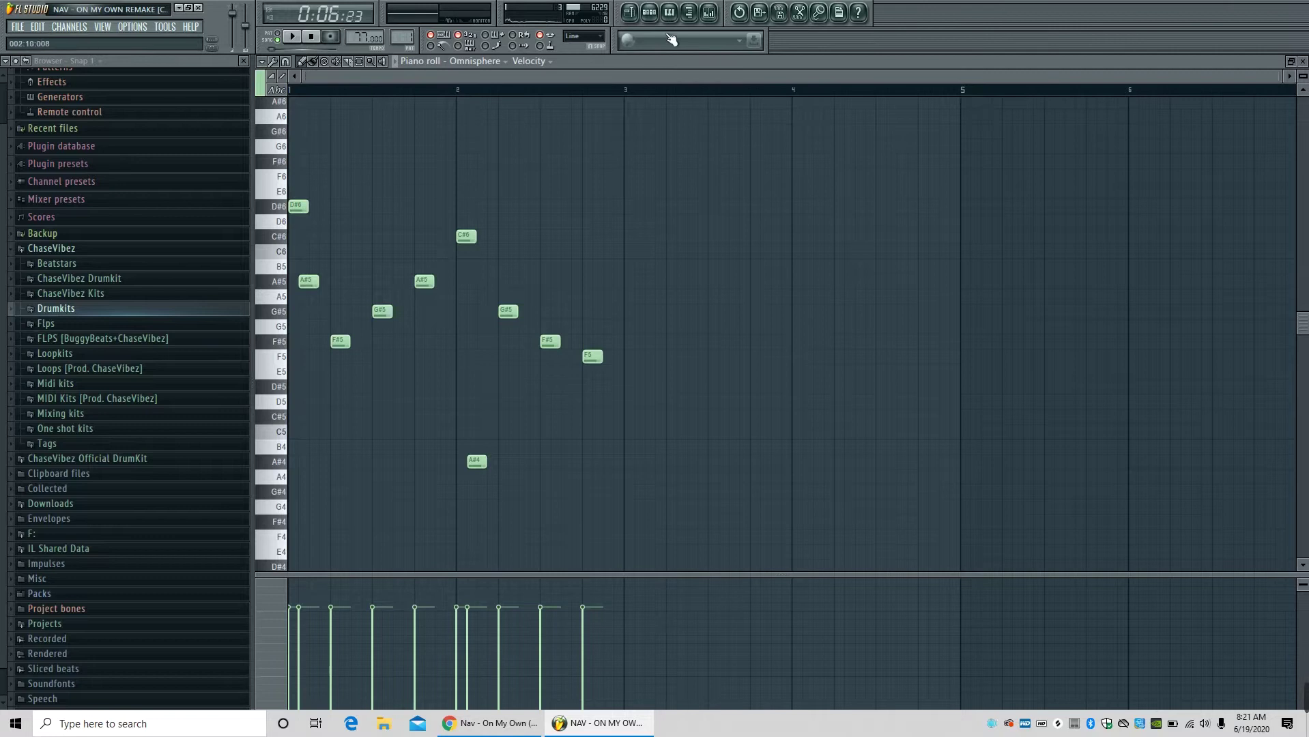
Check the patch loaded on the Omnisphere channel and play its melody in the piano roll.
key(F6)
click(767, 402)
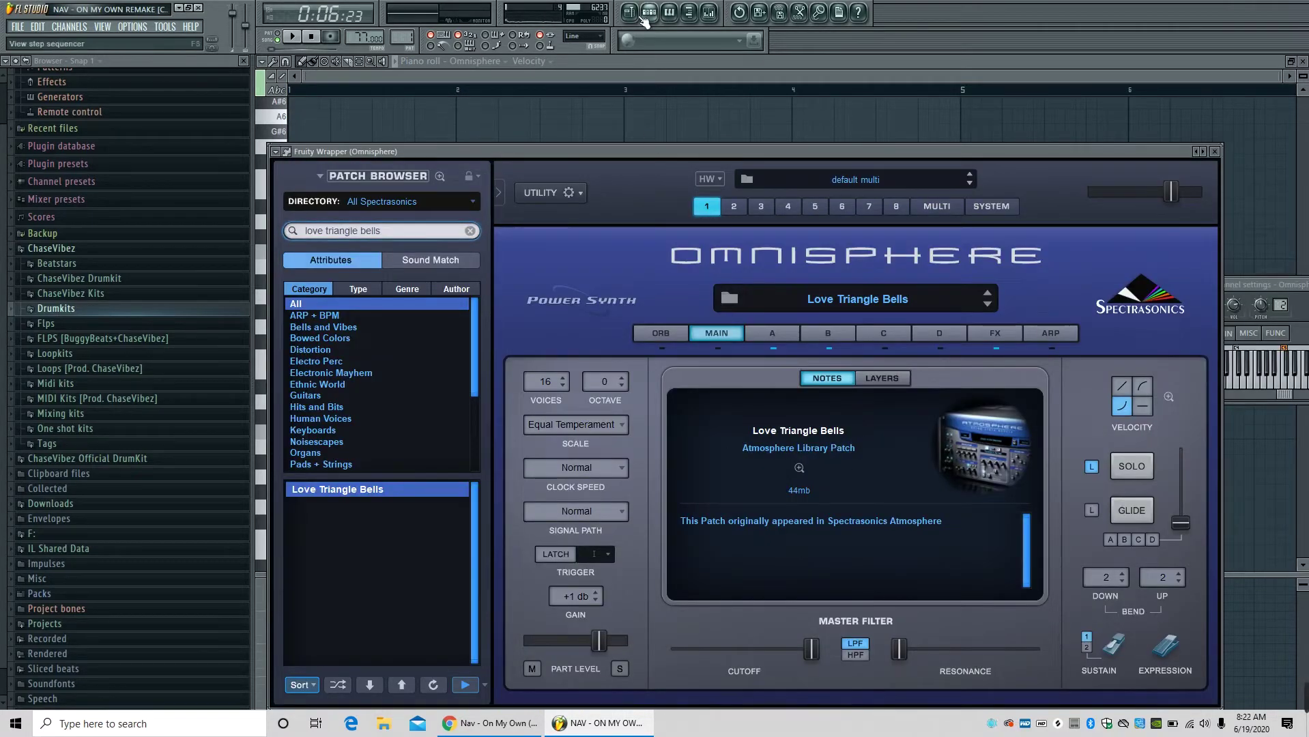
click(641, 19)
double_click(360, 102)
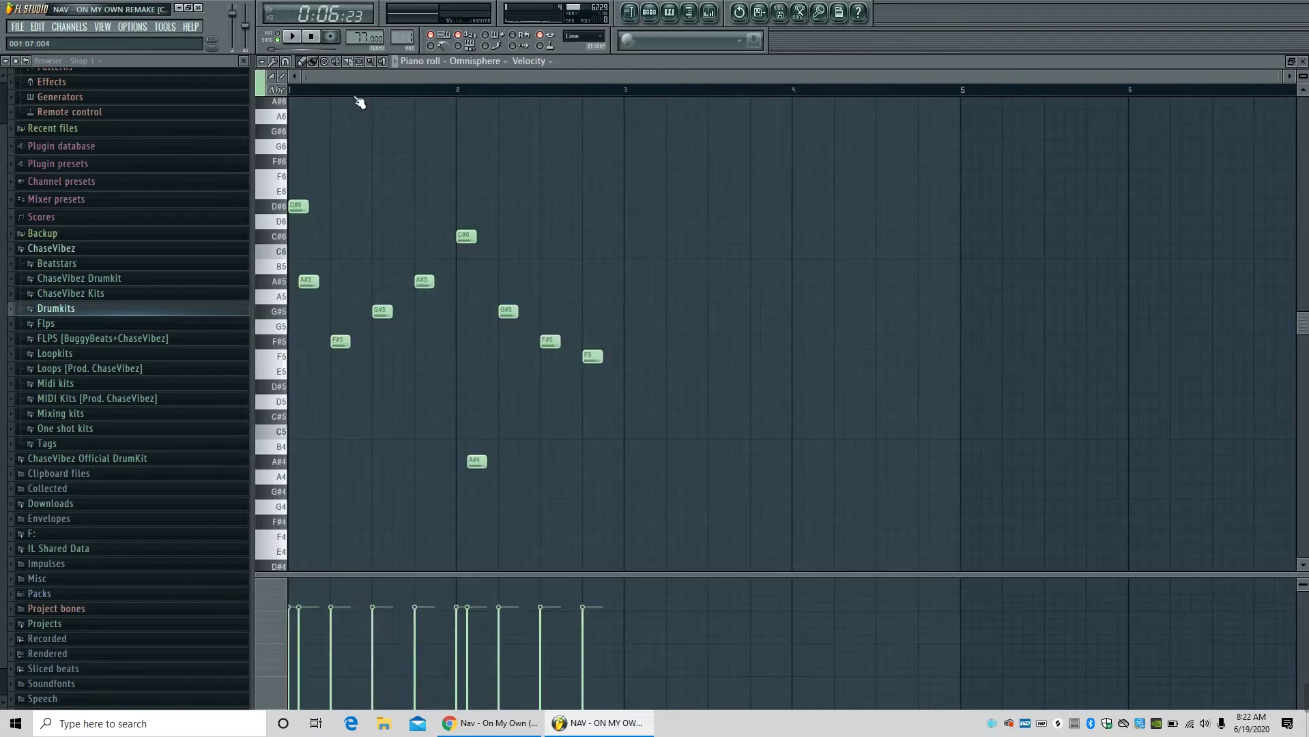
key(space)
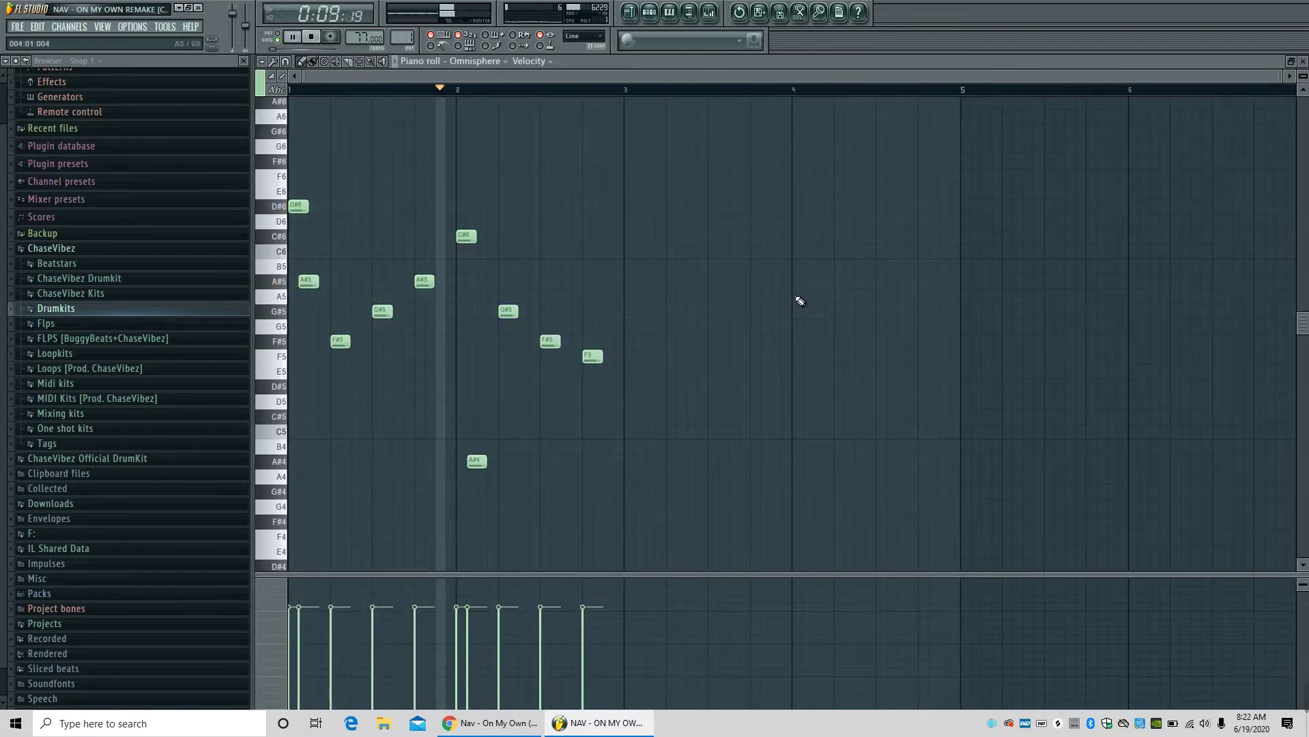
Inspect the Fruity Love Philter on the Omnisphere mixer insert and audition the melody through it.
key(F9)
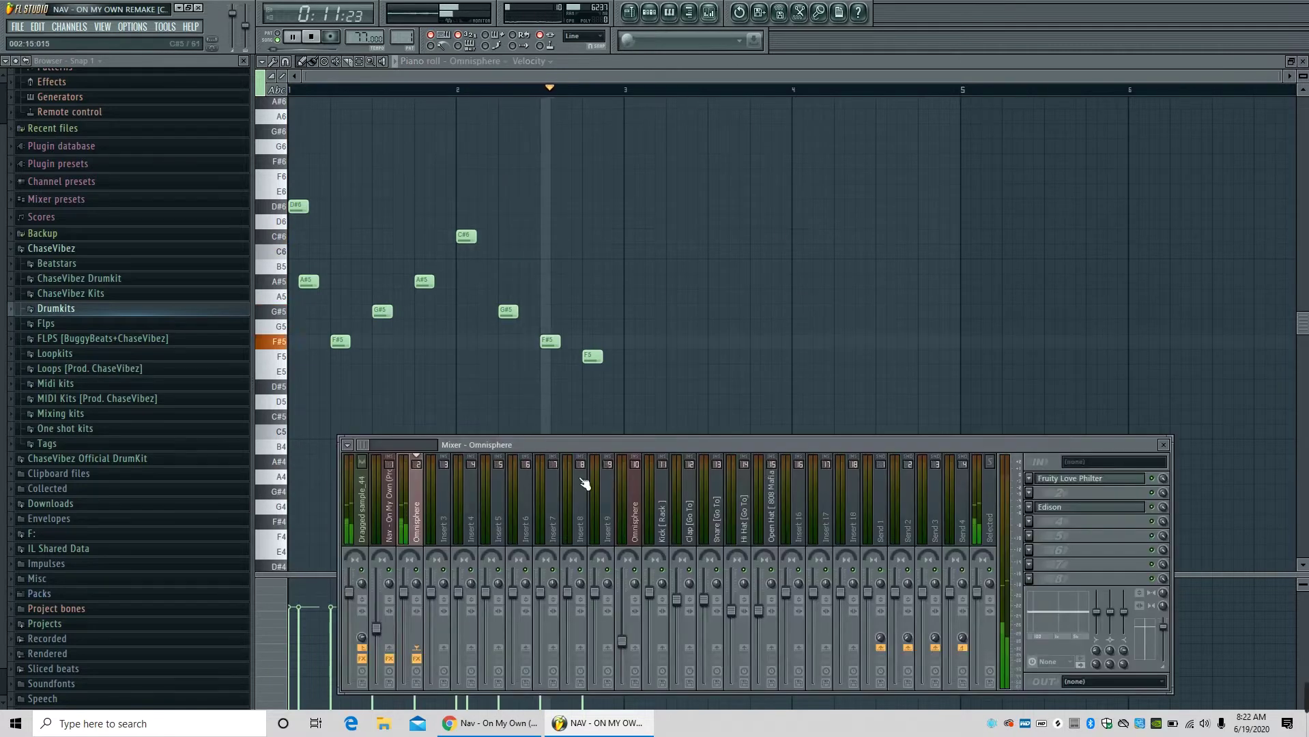
key(space)
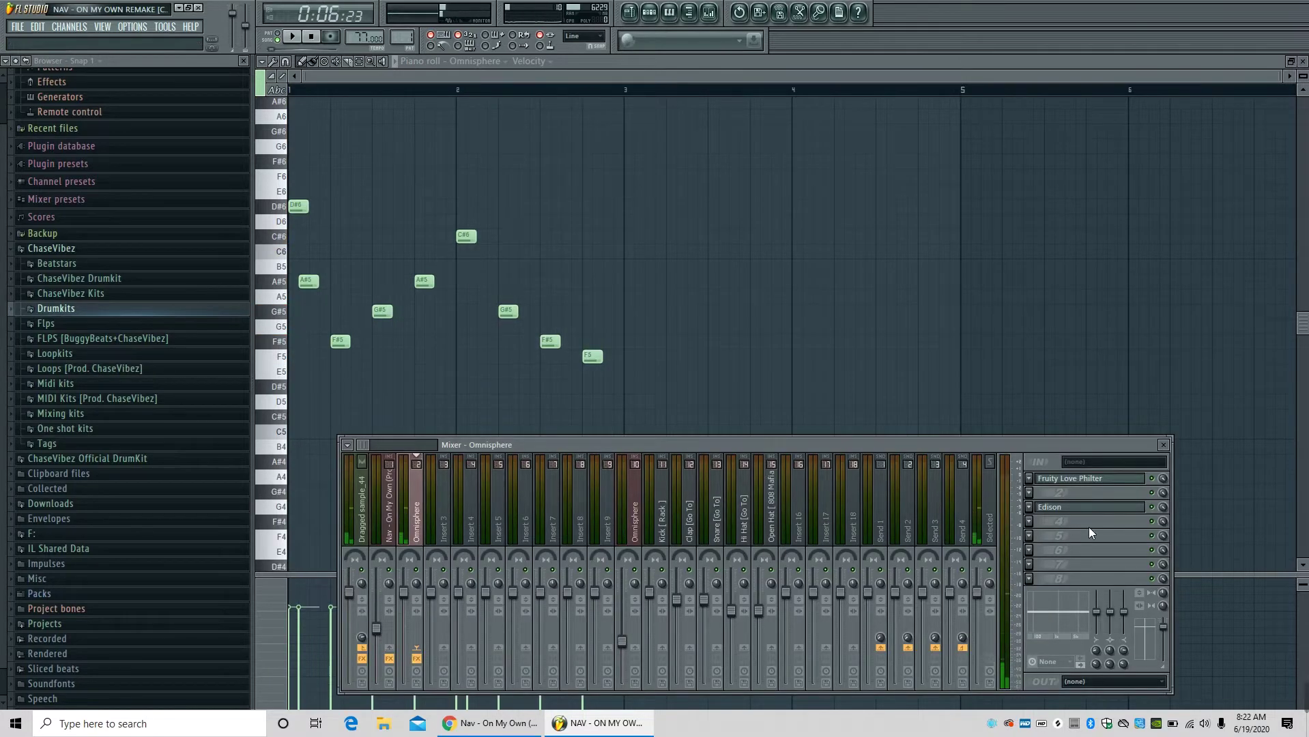
click(1071, 484)
click(1153, 483)
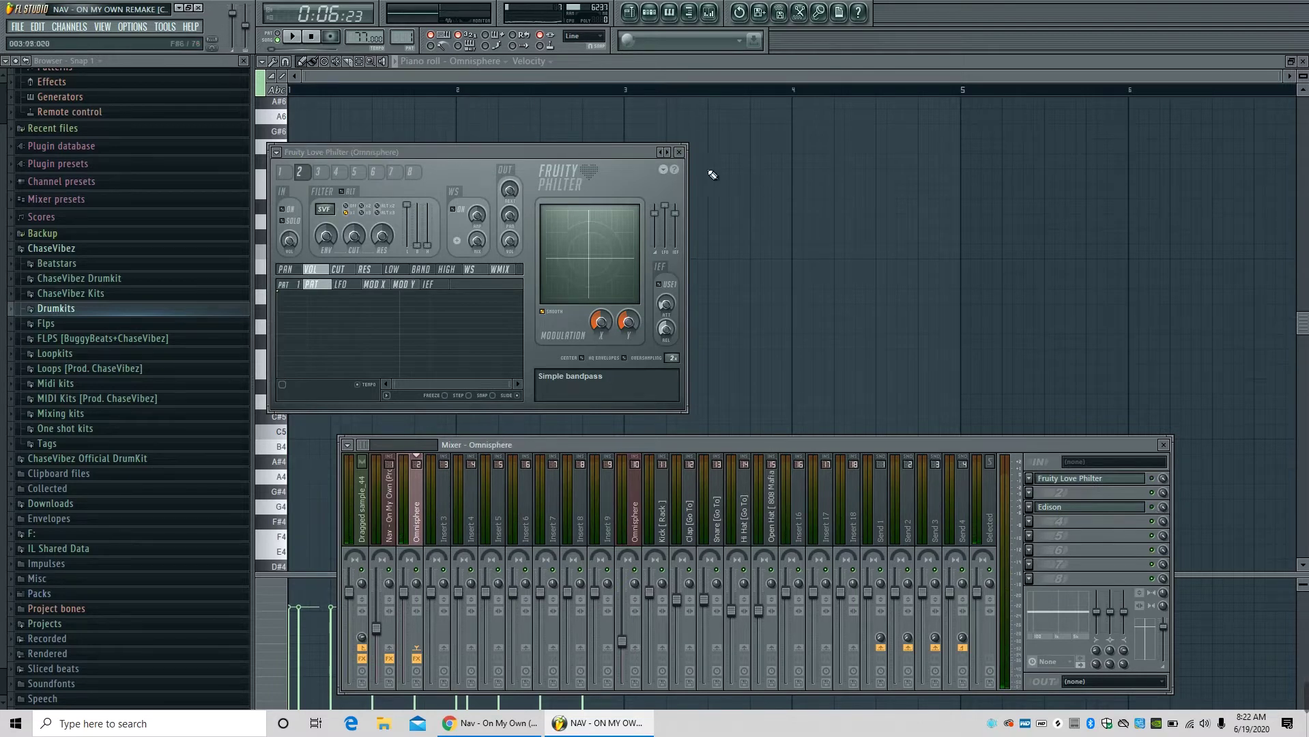
key(space)
click(679, 152)
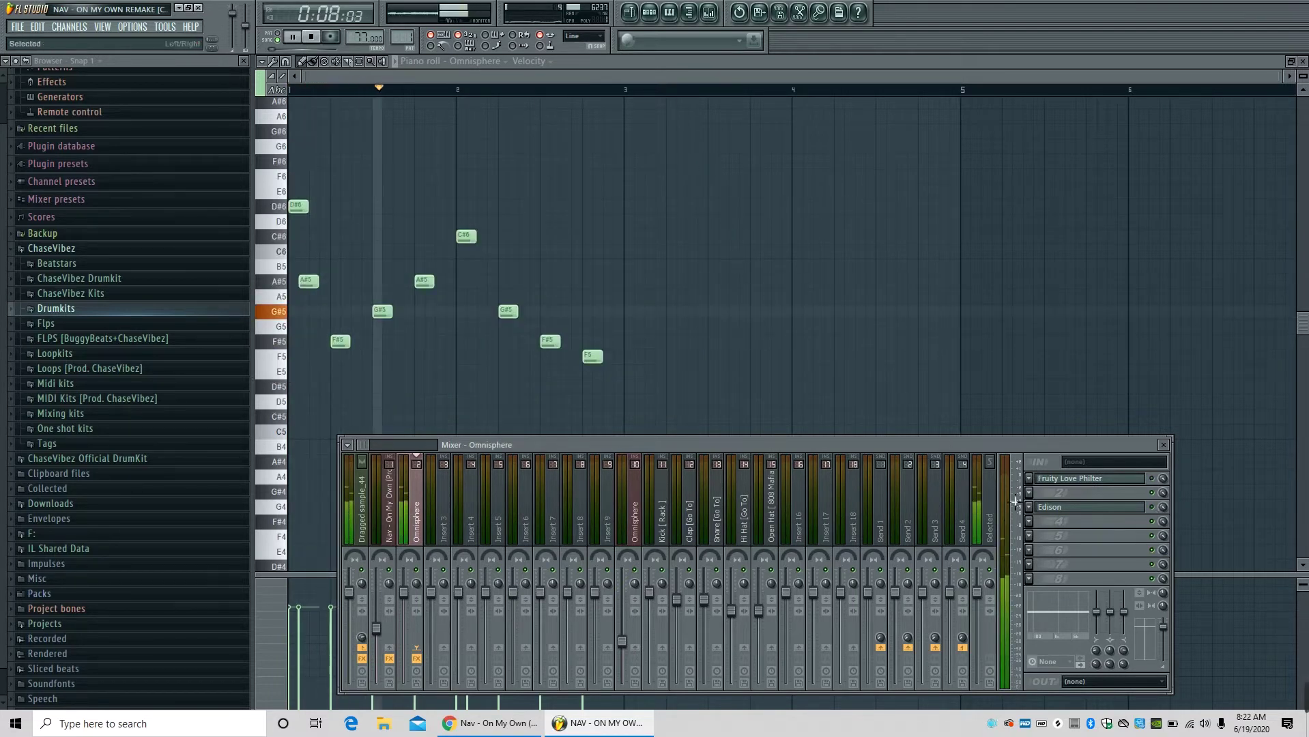
key(space)
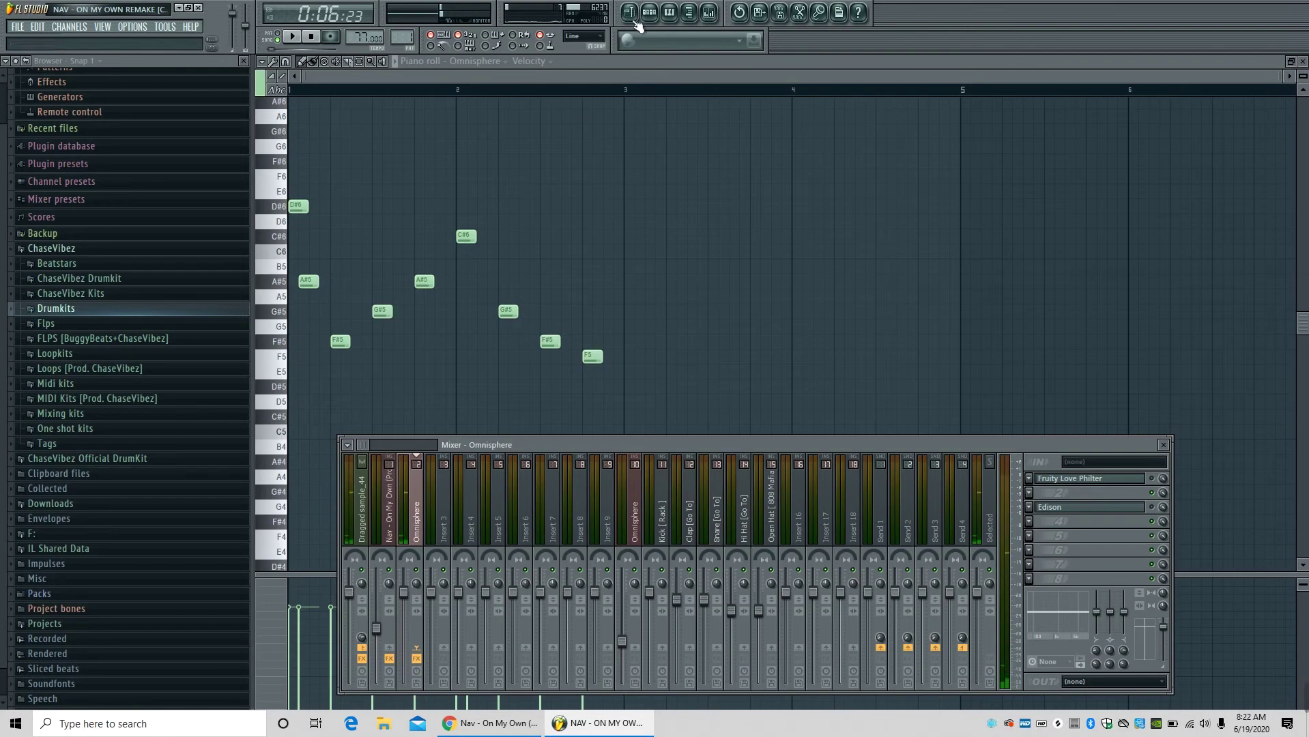
Place the "Nav - On My Own (Prod. Nav x Chillaa)" sample at the start of Track 18 in the playlist.
click(628, 12)
click(649, 12)
click(752, 466)
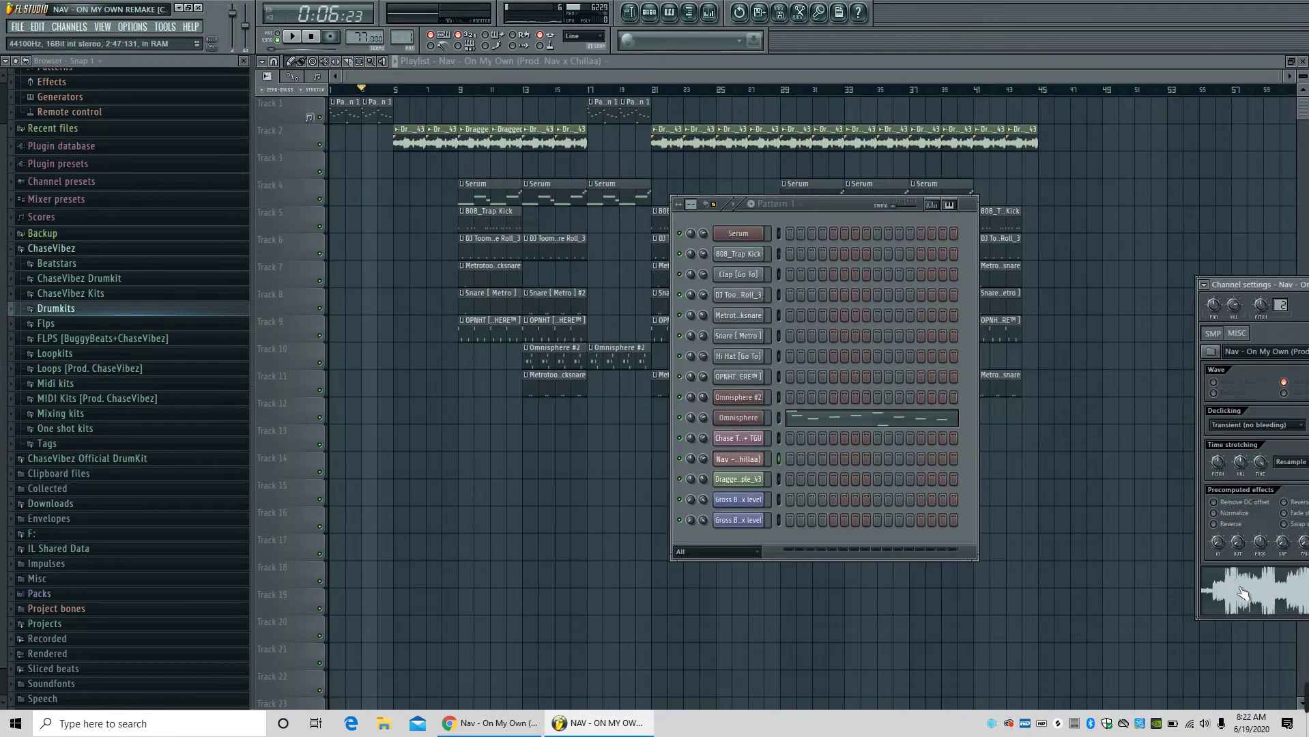
drag(1240, 595, 330, 571)
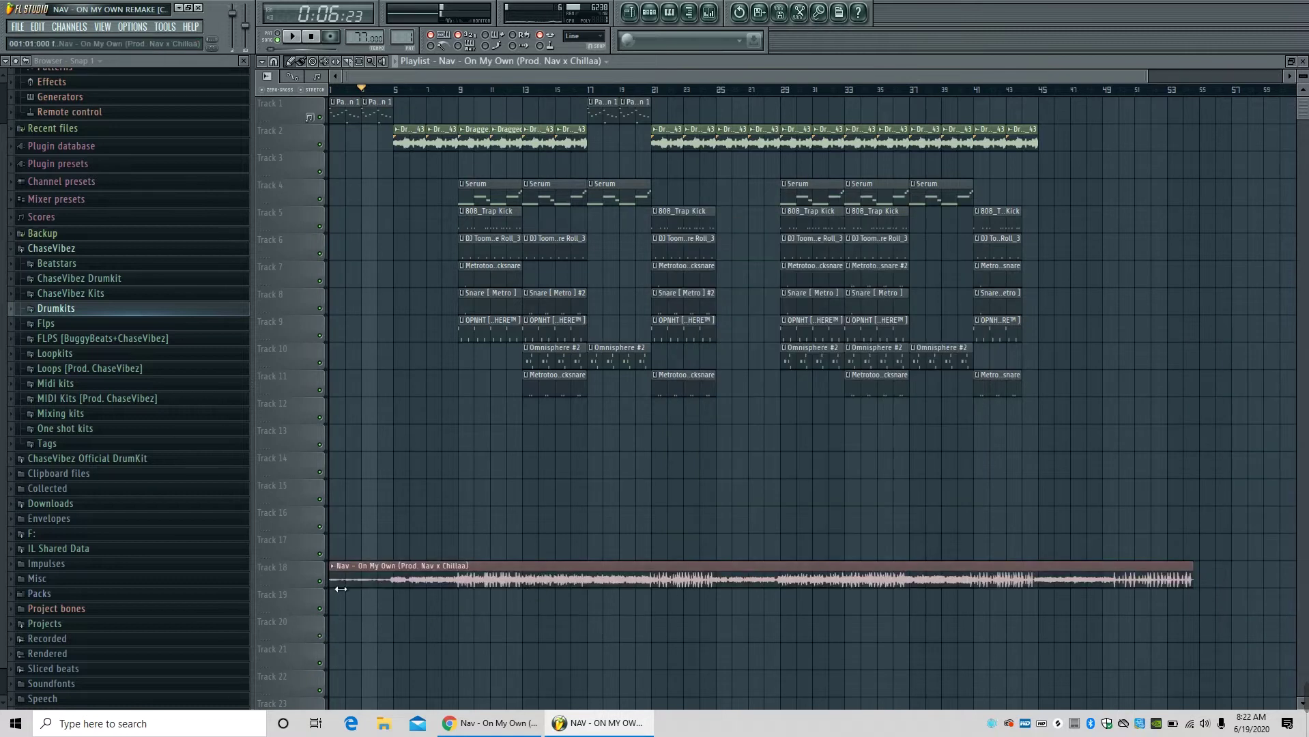
Compare the intros by soloing and playing the reference song on Track 18 and the melody on Track 1 from the start.
right_click(320, 581)
key(space)
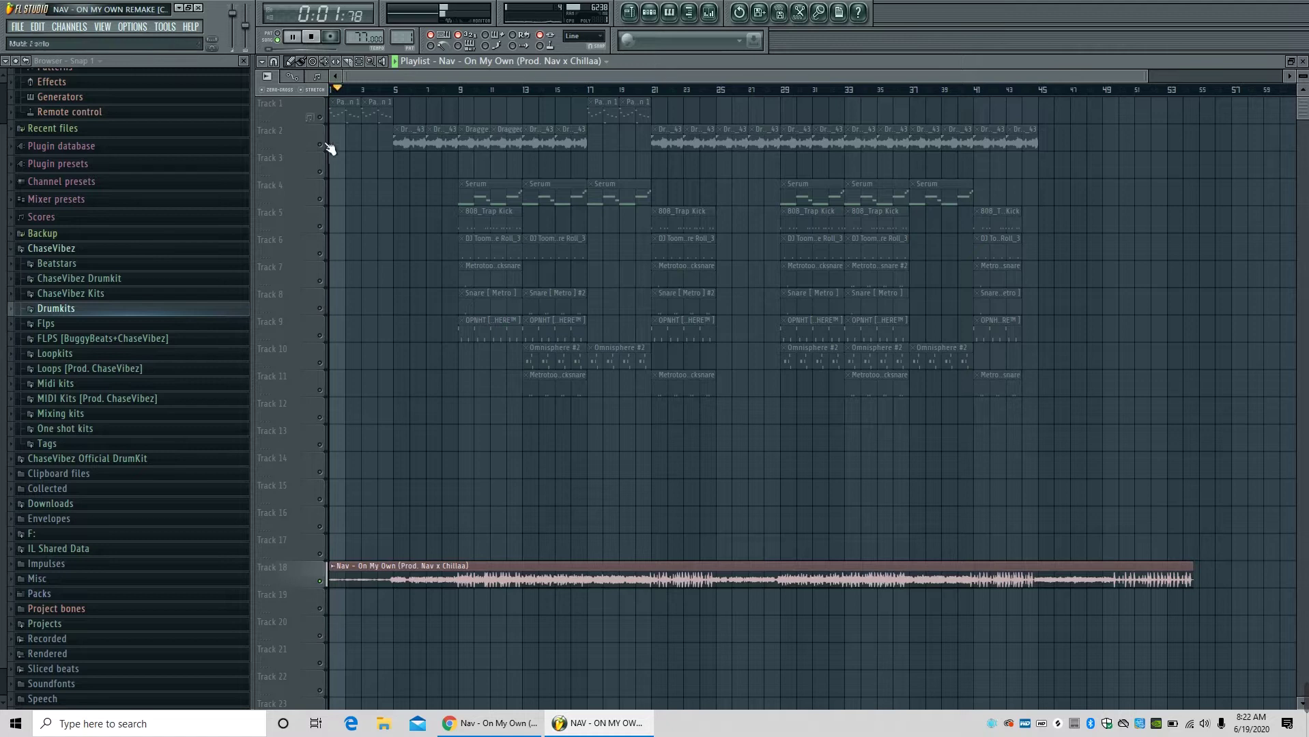
right_click(319, 117)
key(space)
click(709, 12)
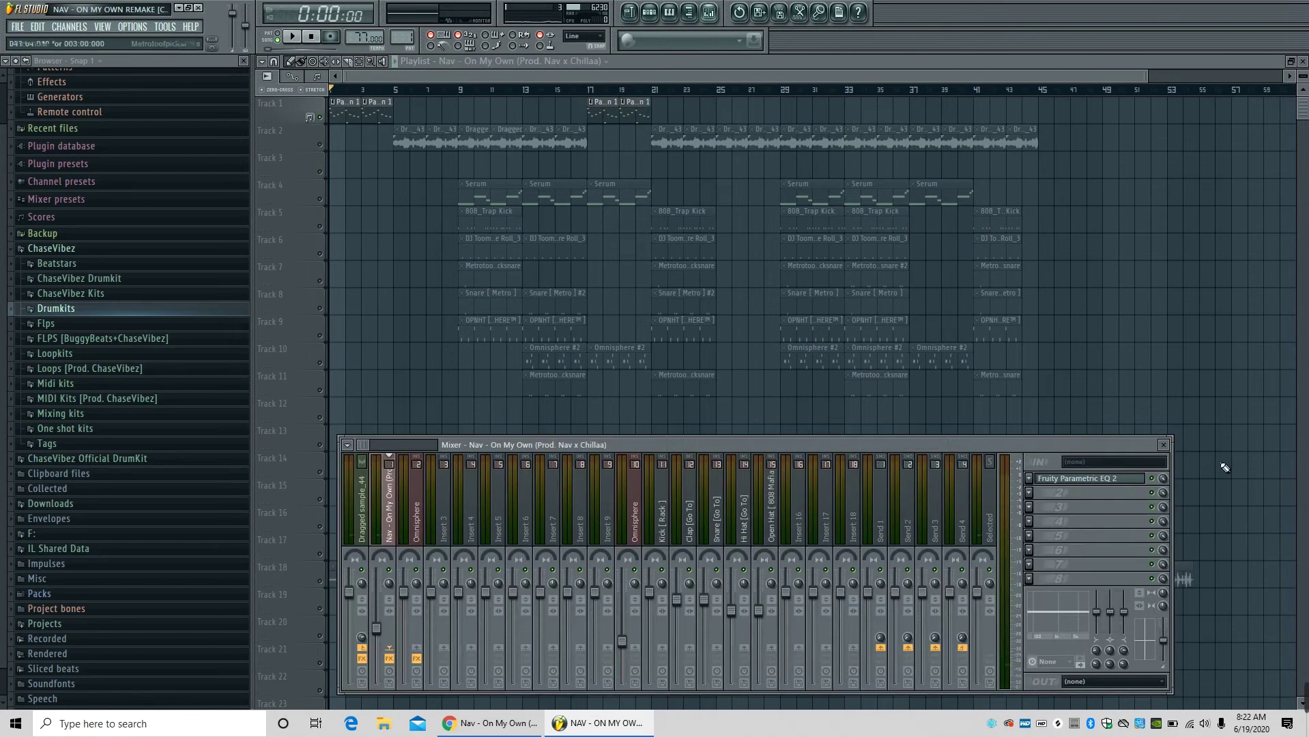
click(408, 530)
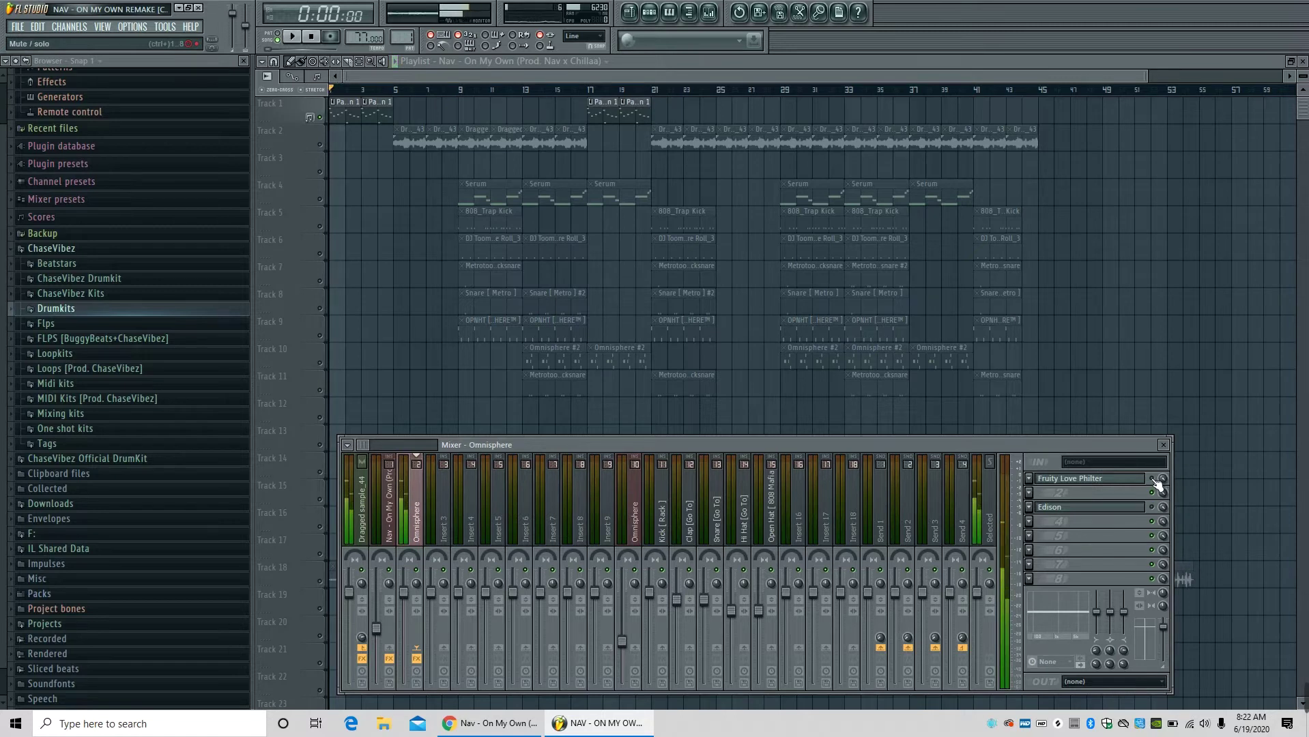
key(space)
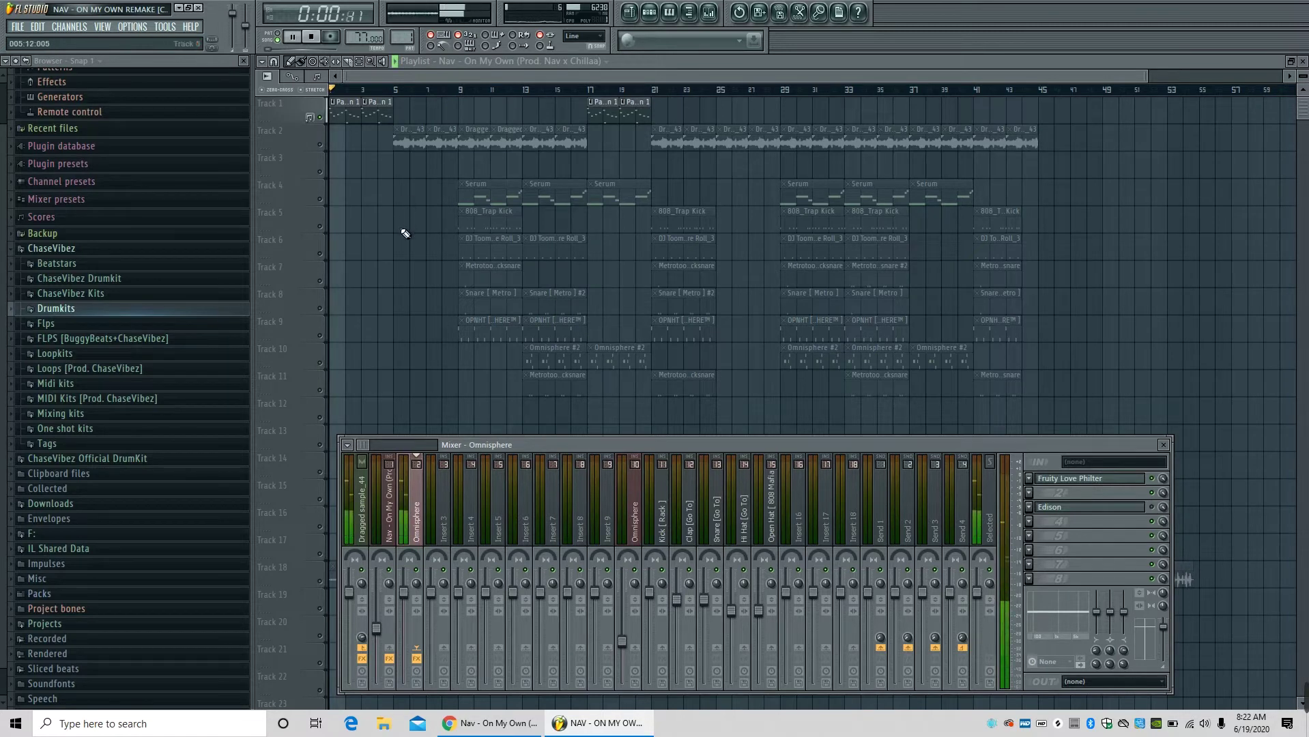
key(F9)
key(space)
click(323, 585)
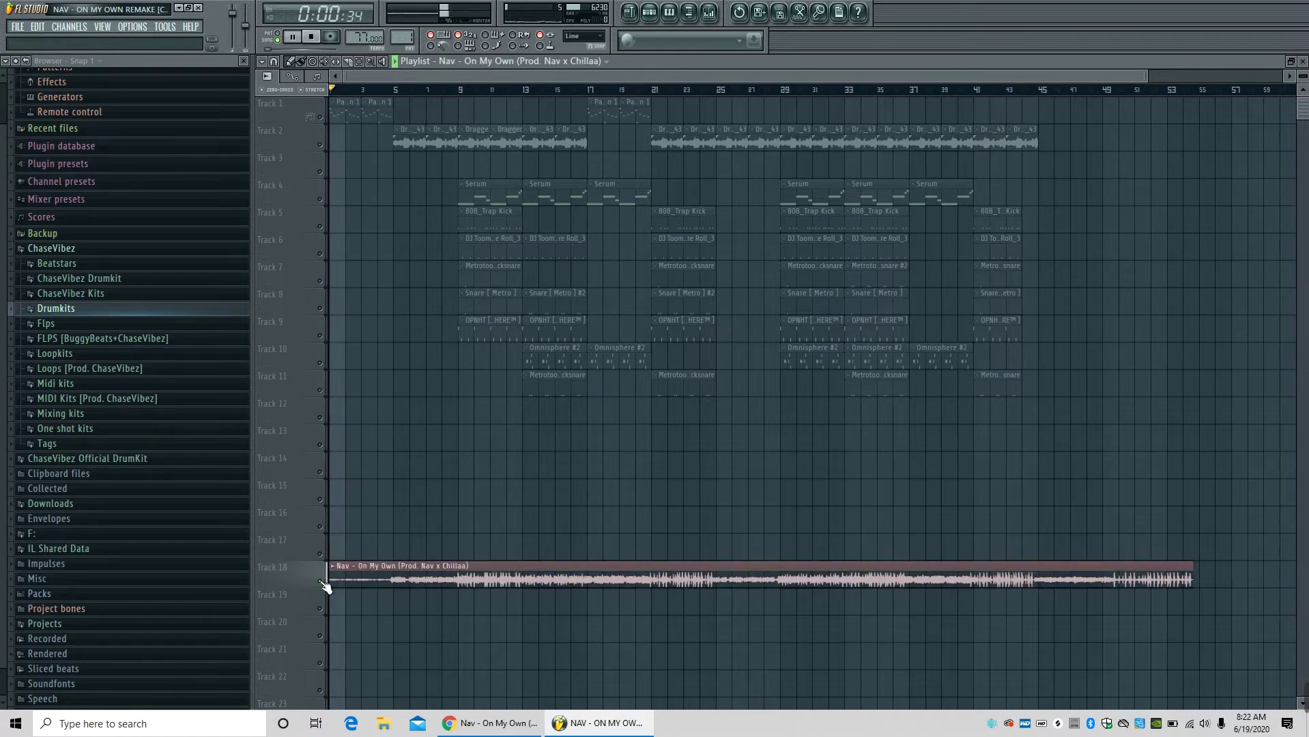
key(space)
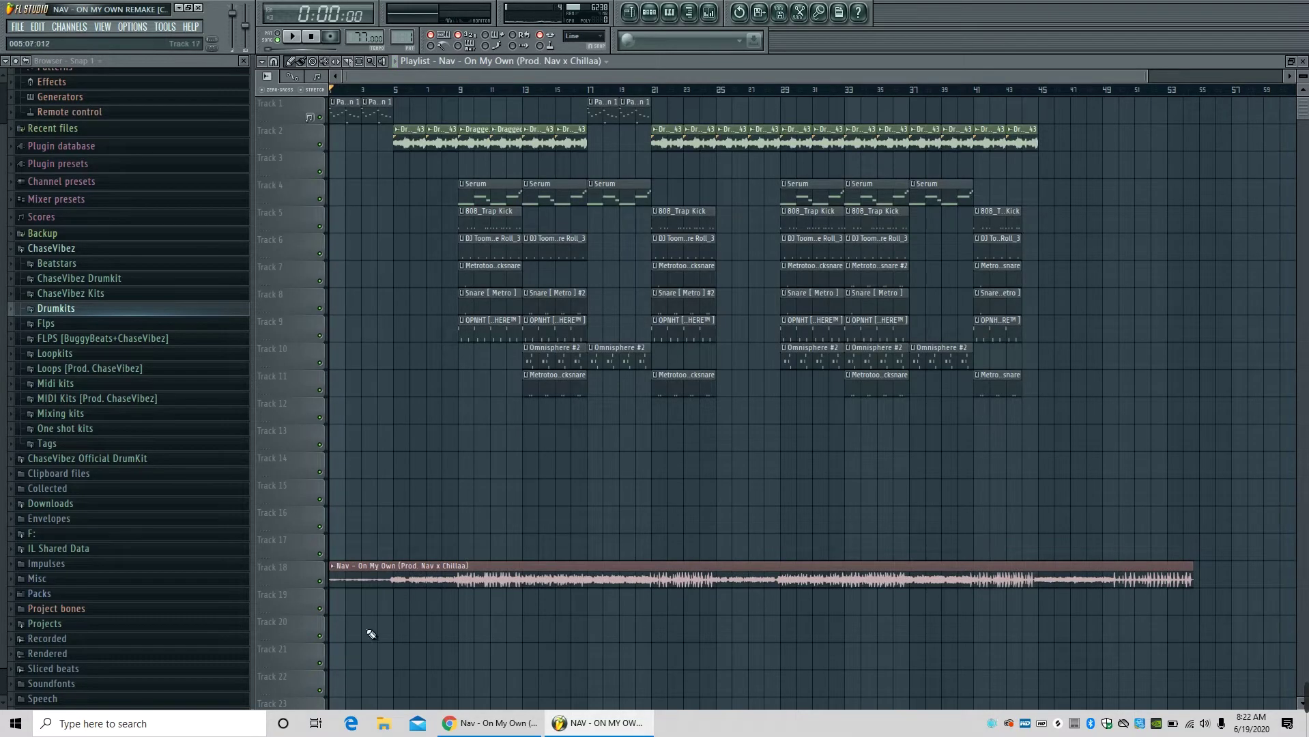
Solo the reference song on Track 18 and play it from bar 5.
click(393, 89)
right_click(319, 584)
key(space)
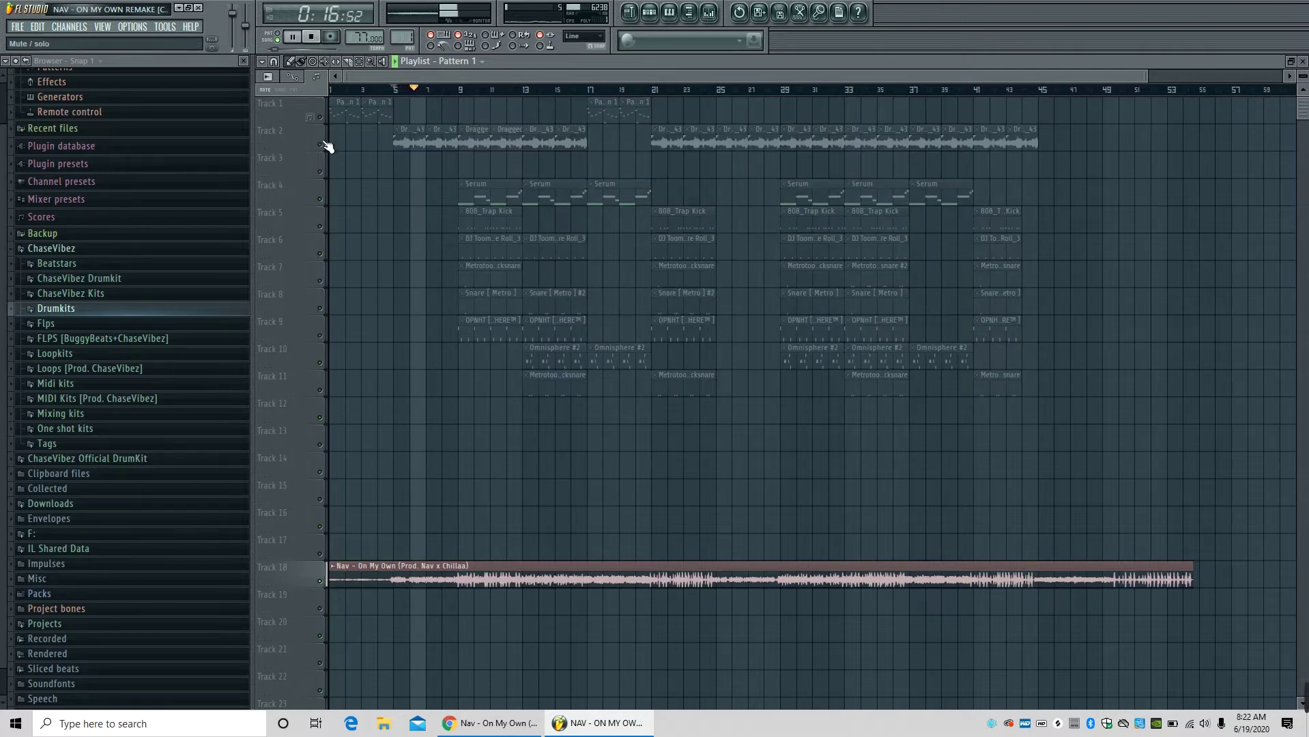
key(space)
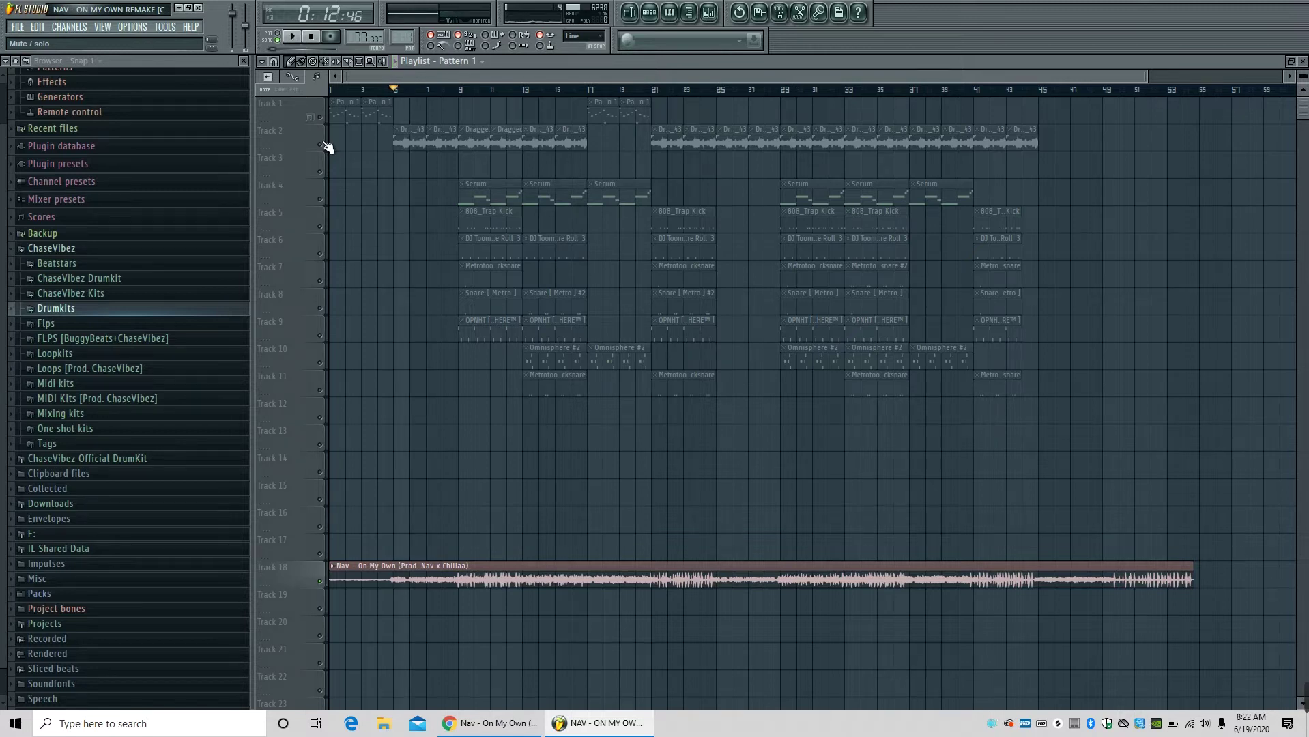
Solo the audio loop on Track 2 and play it from bar 5.
right_click(321, 144)
drag(392, 91, 298, 109)
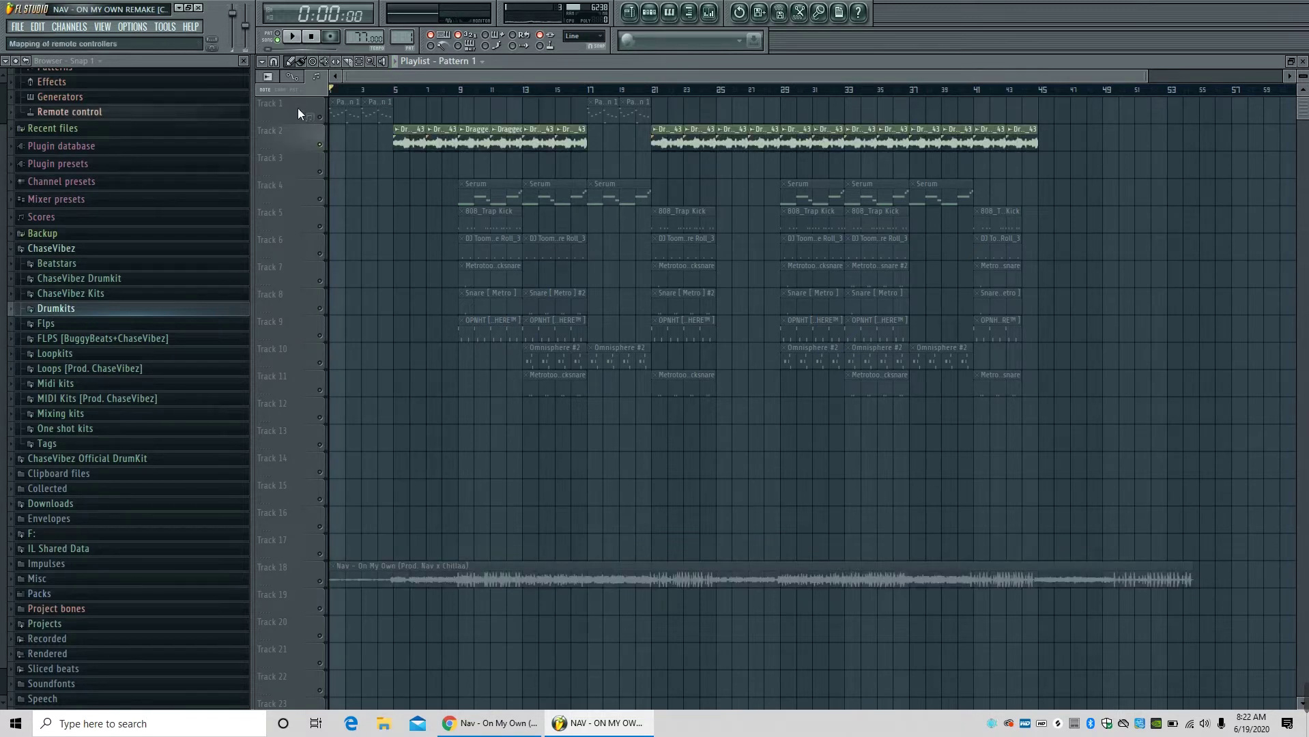
click(320, 116)
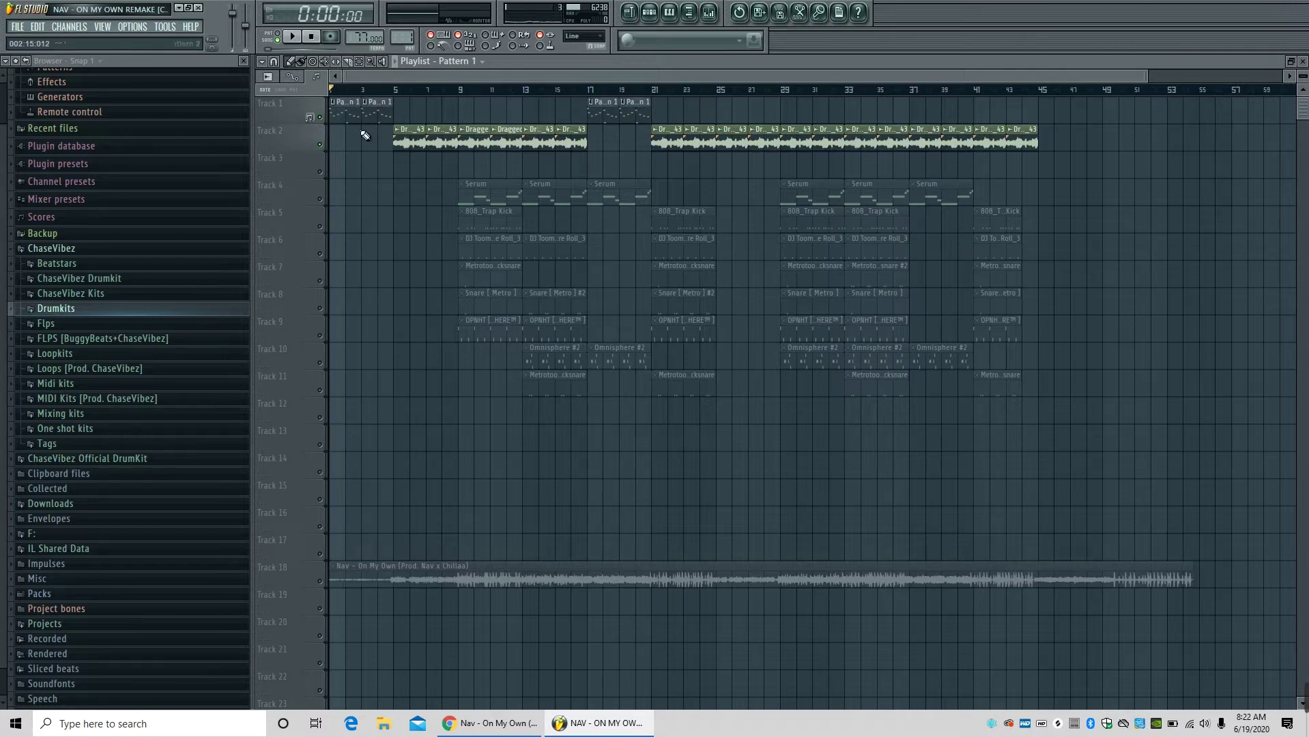
click(403, 93)
key(space)
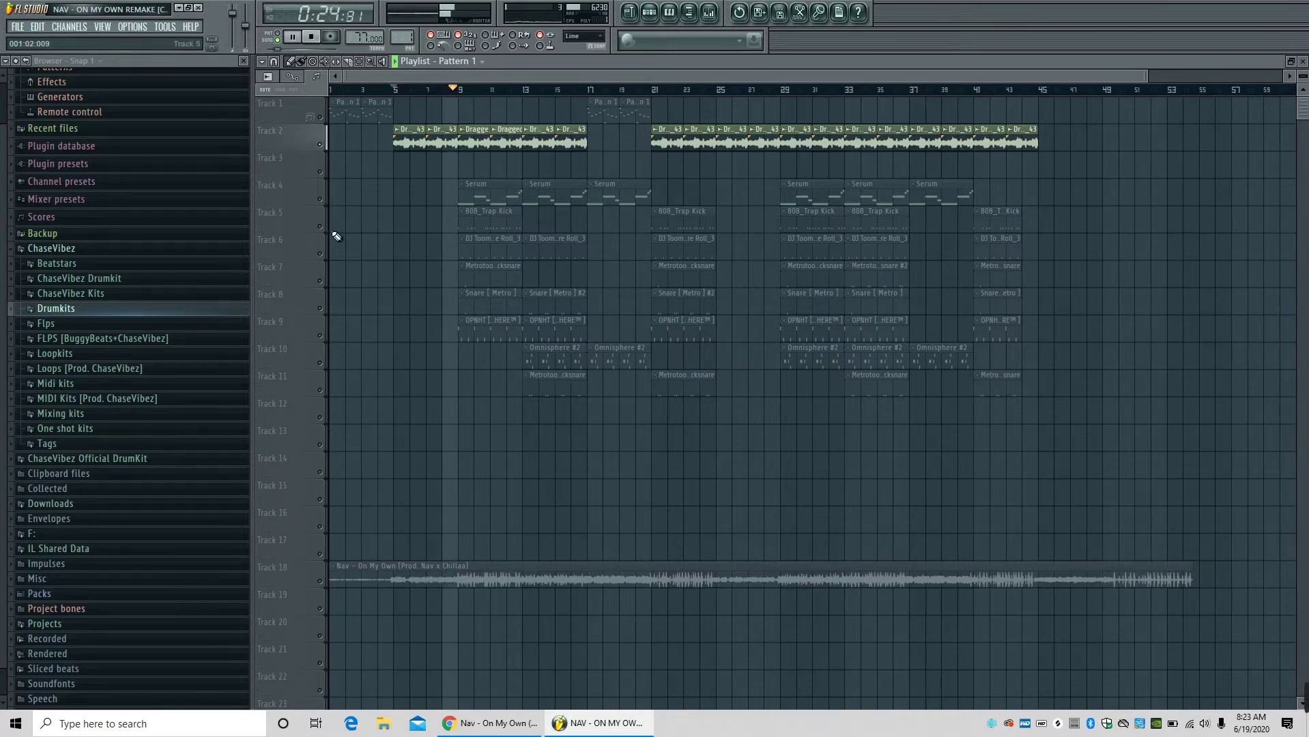
key(space)
Enable the Serum clips on Track 4 alongside Track 2 and play both from bar 9.
click(320, 144)
click(319, 144)
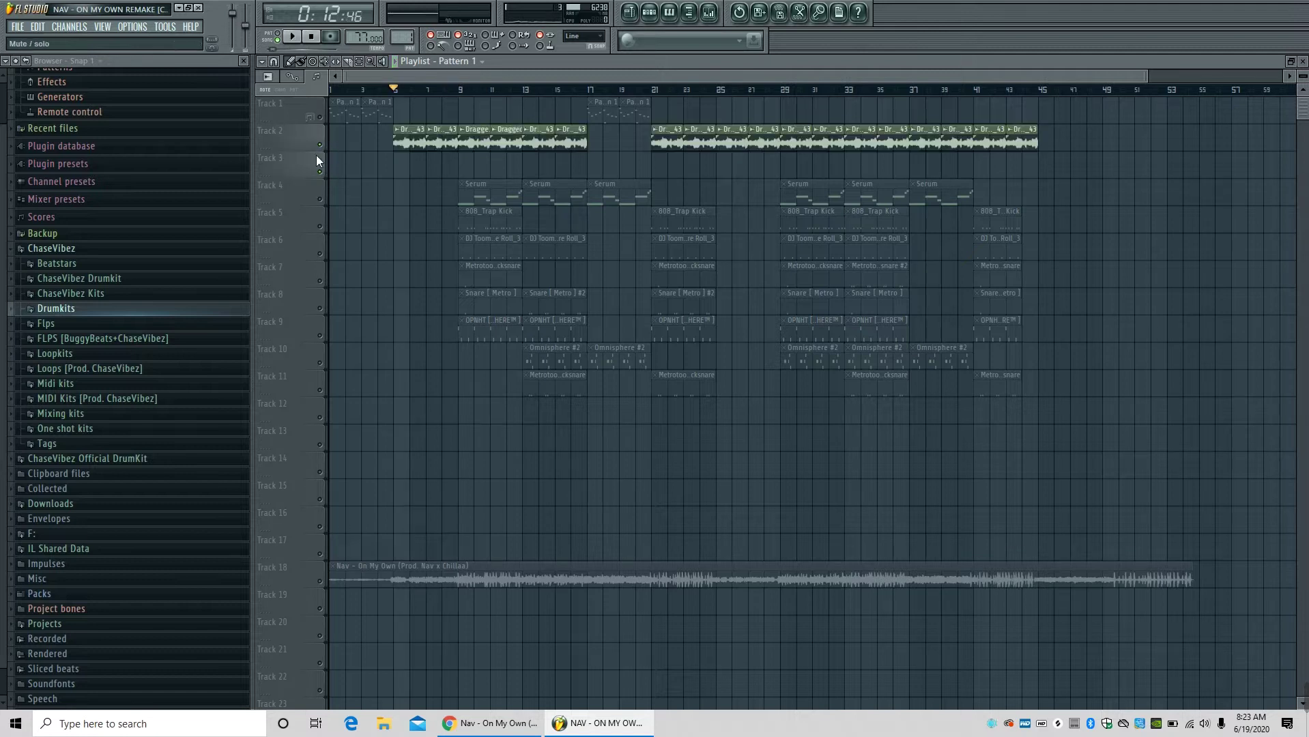
click(319, 199)
click(461, 90)
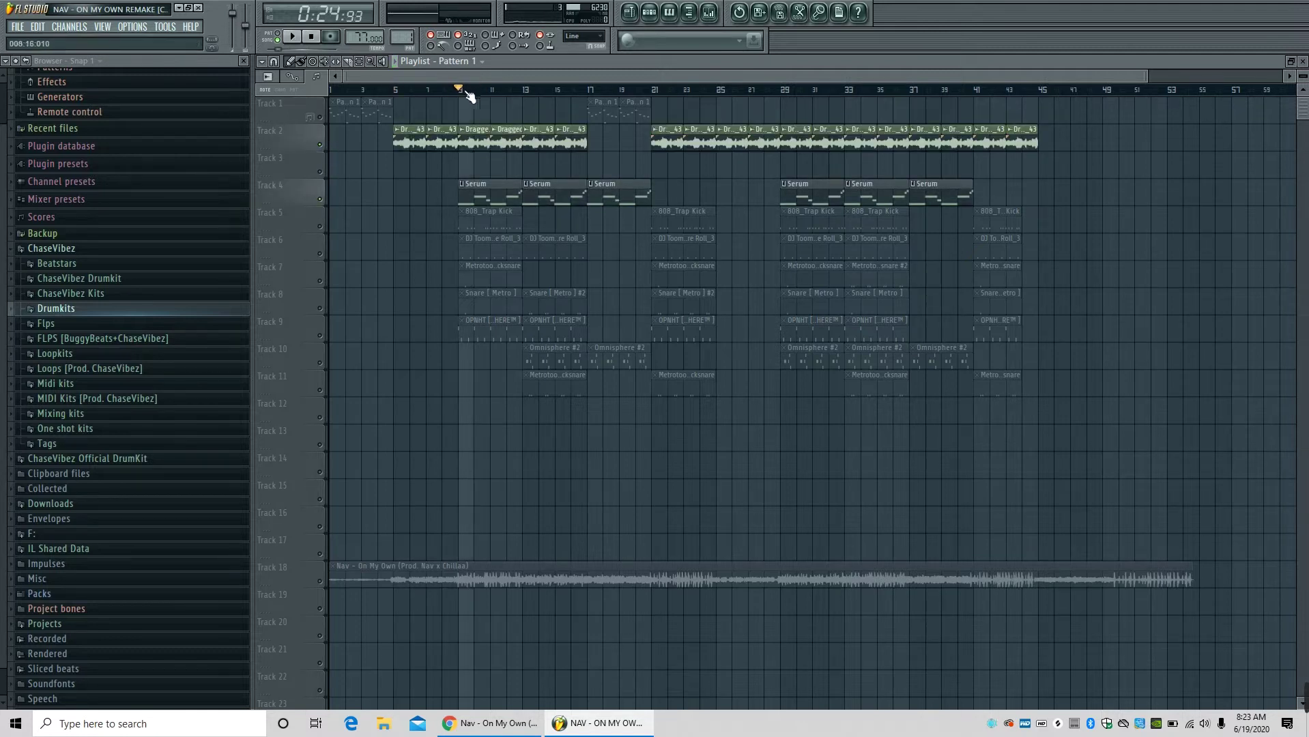
key(space)
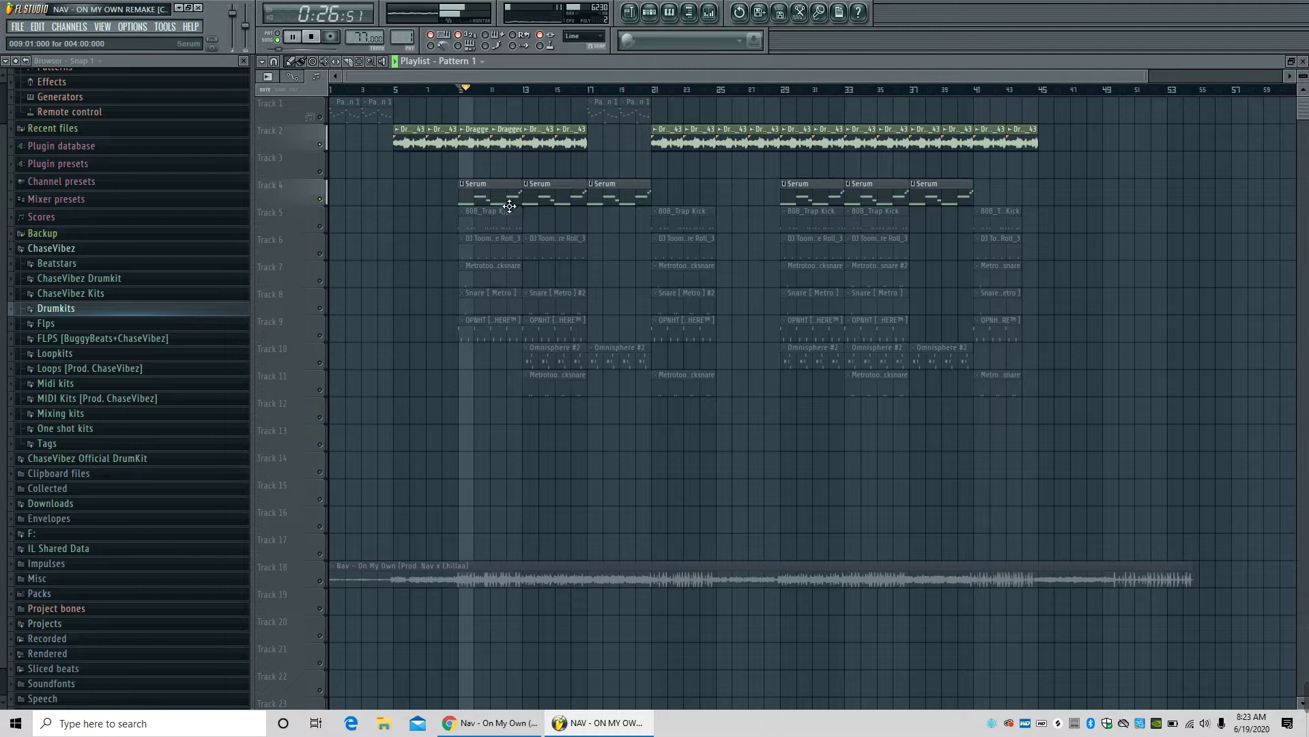
Examine the Serum pattern's notes in the piano roll during playback.
double_click(510, 206)
scroll(520, 94, down, 3)
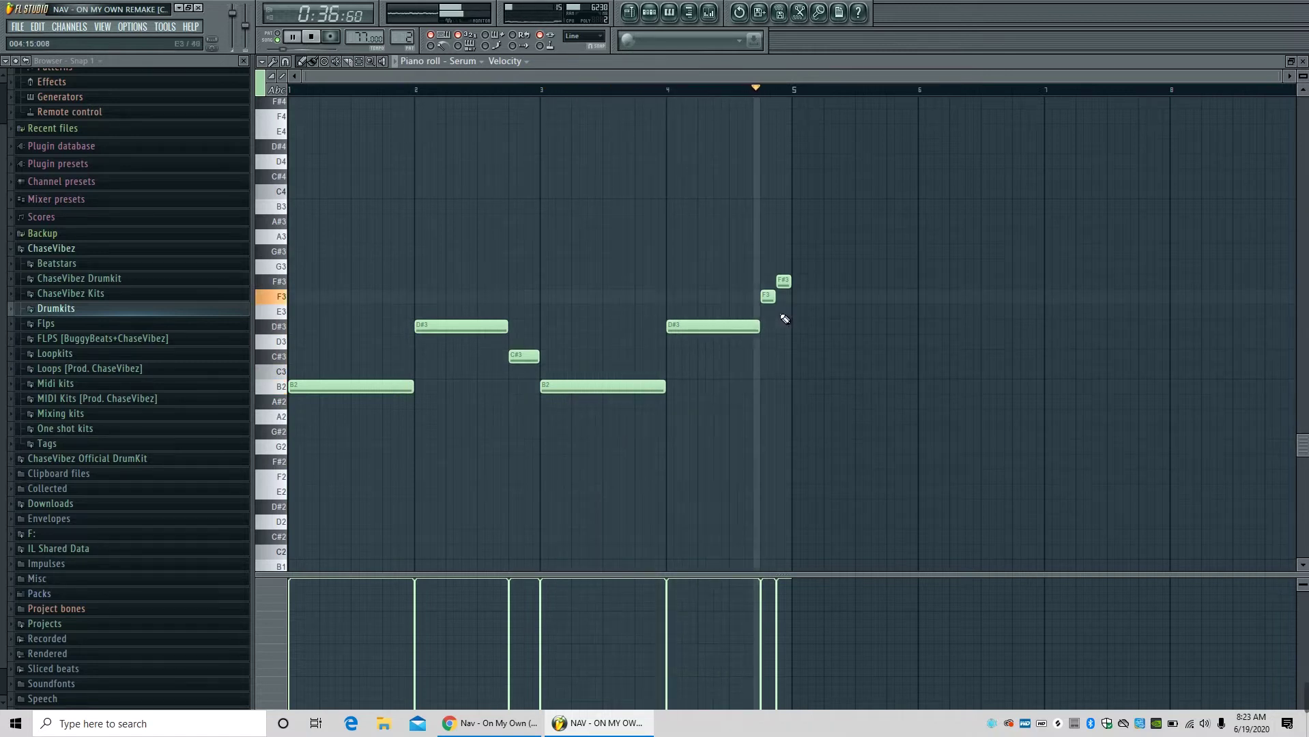
key(space)
Solo the reference song on Track 18 in the playlist and play it from bar 9.
key(F5)
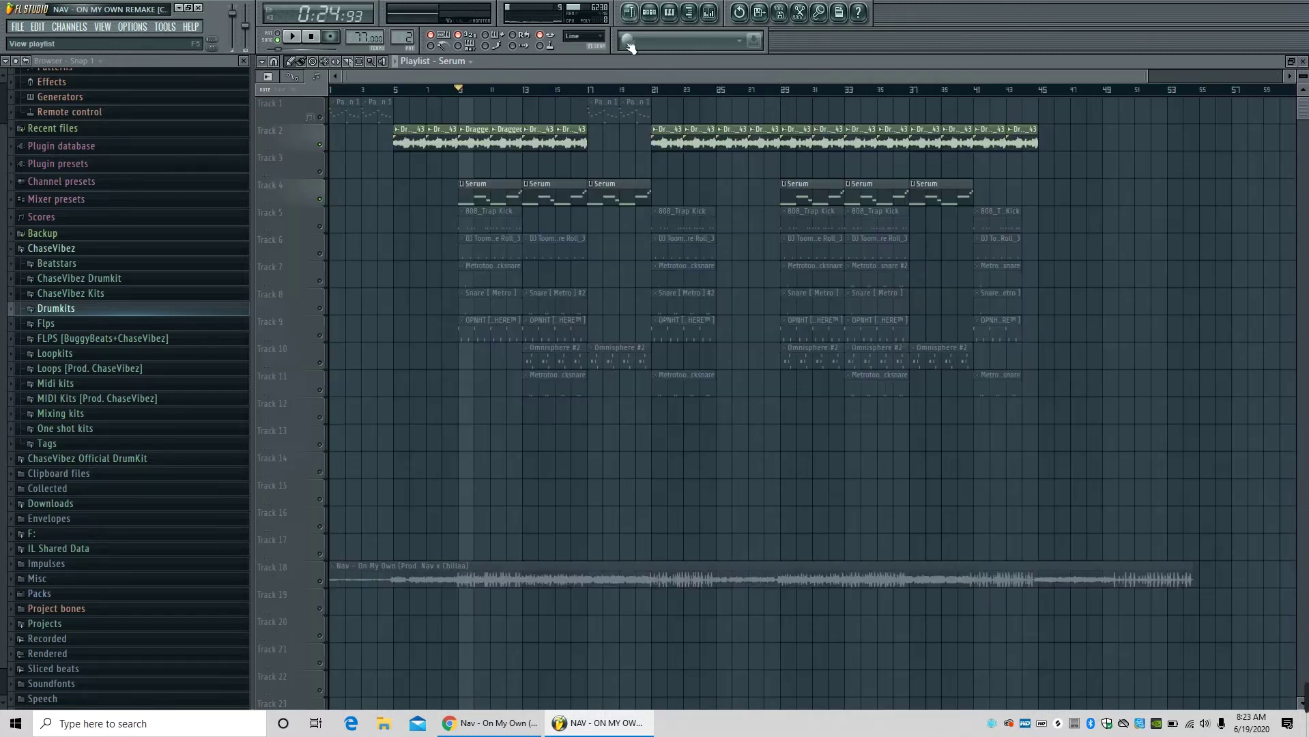
click(318, 584)
key(space)
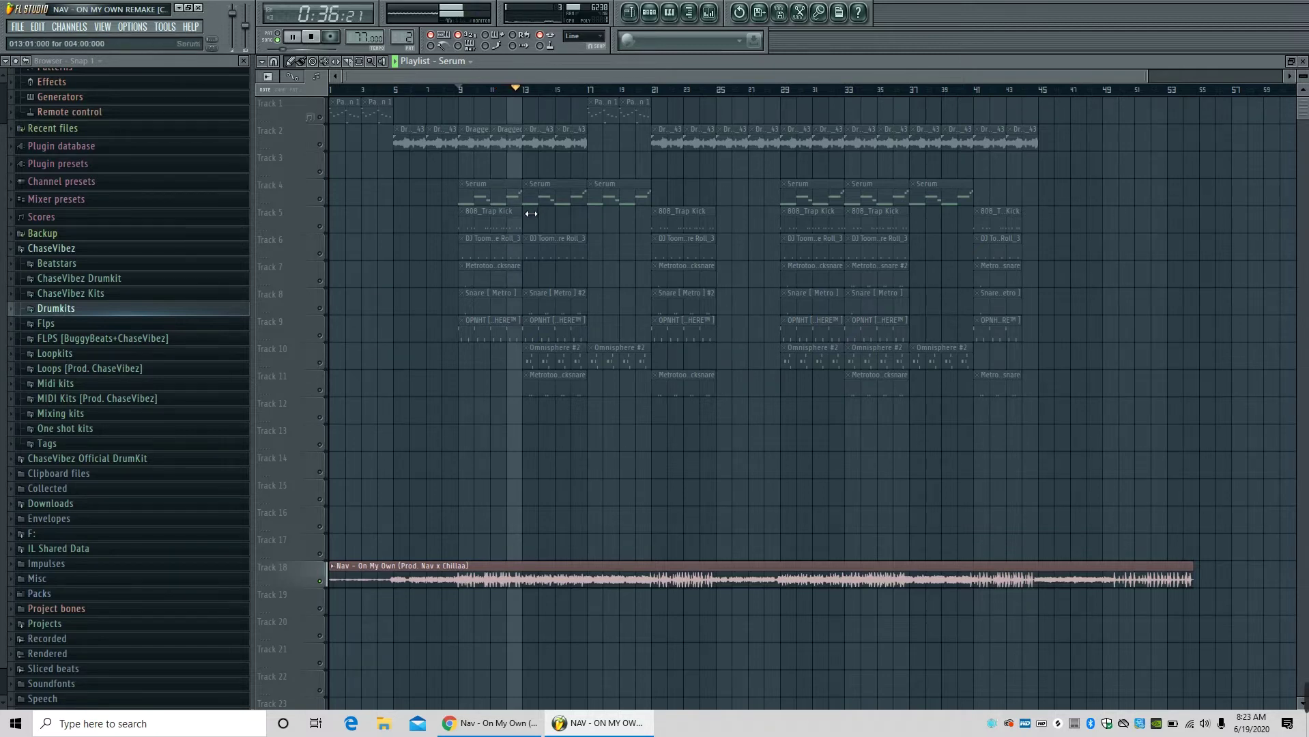
key(space)
Solo the 808_Trap Kick clips on Track 5, open their pattern in the piano roll and preview the D#5 note.
click(500, 224)
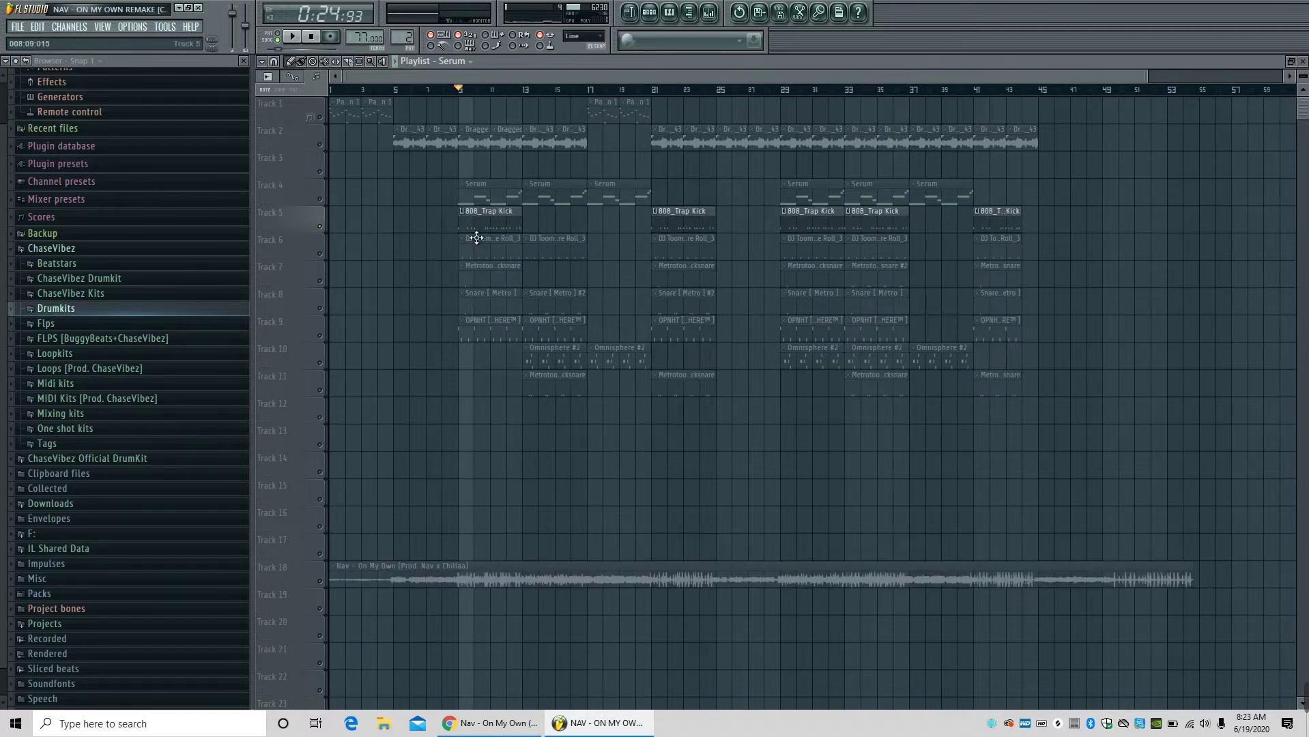
double_click(499, 223)
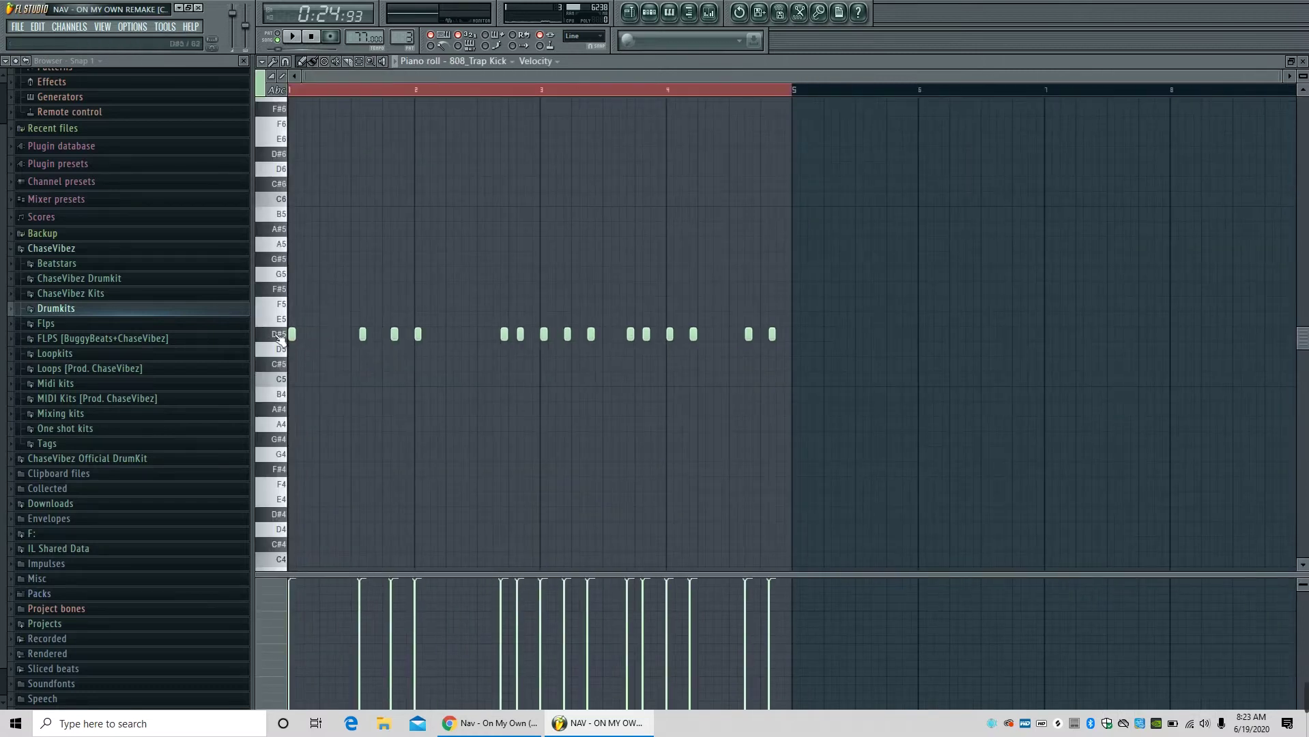
click(280, 335)
click(282, 342)
Show the 808_Trap Kick channel's sample settings and preview the sample.
click(629, 12)
click(649, 13)
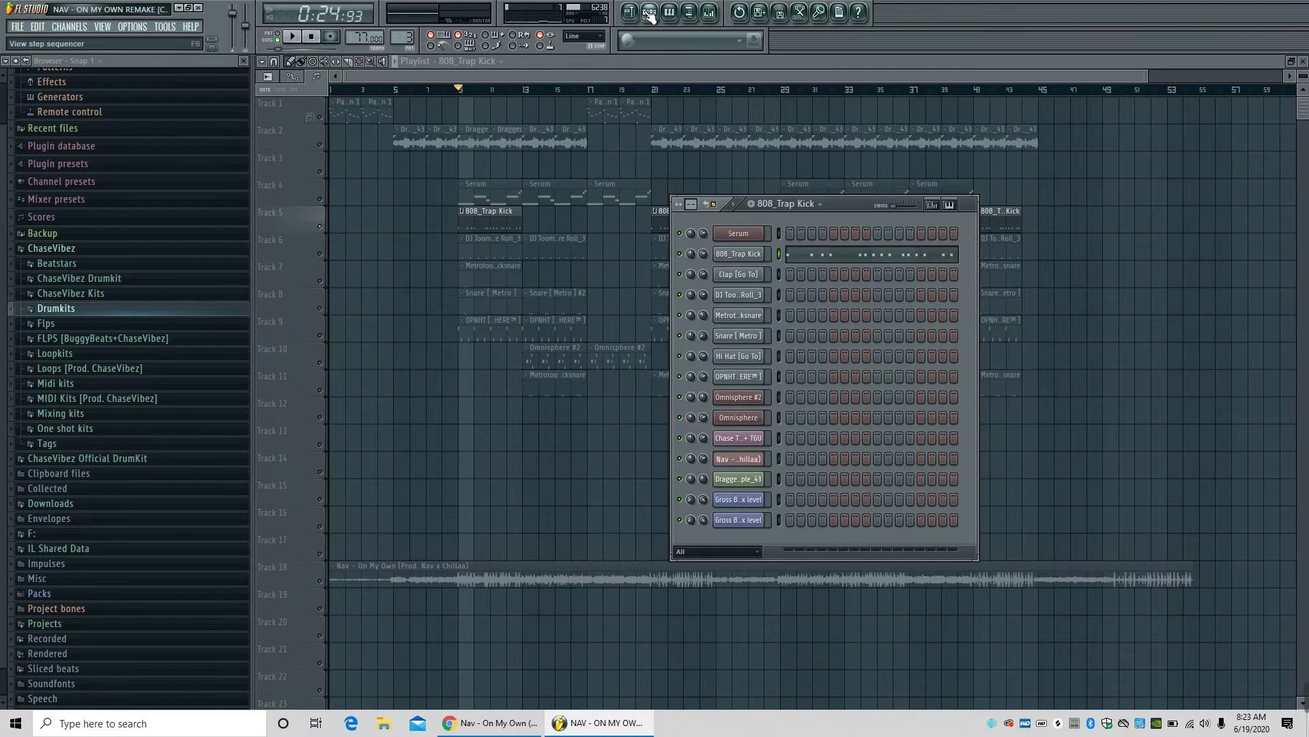
click(750, 256)
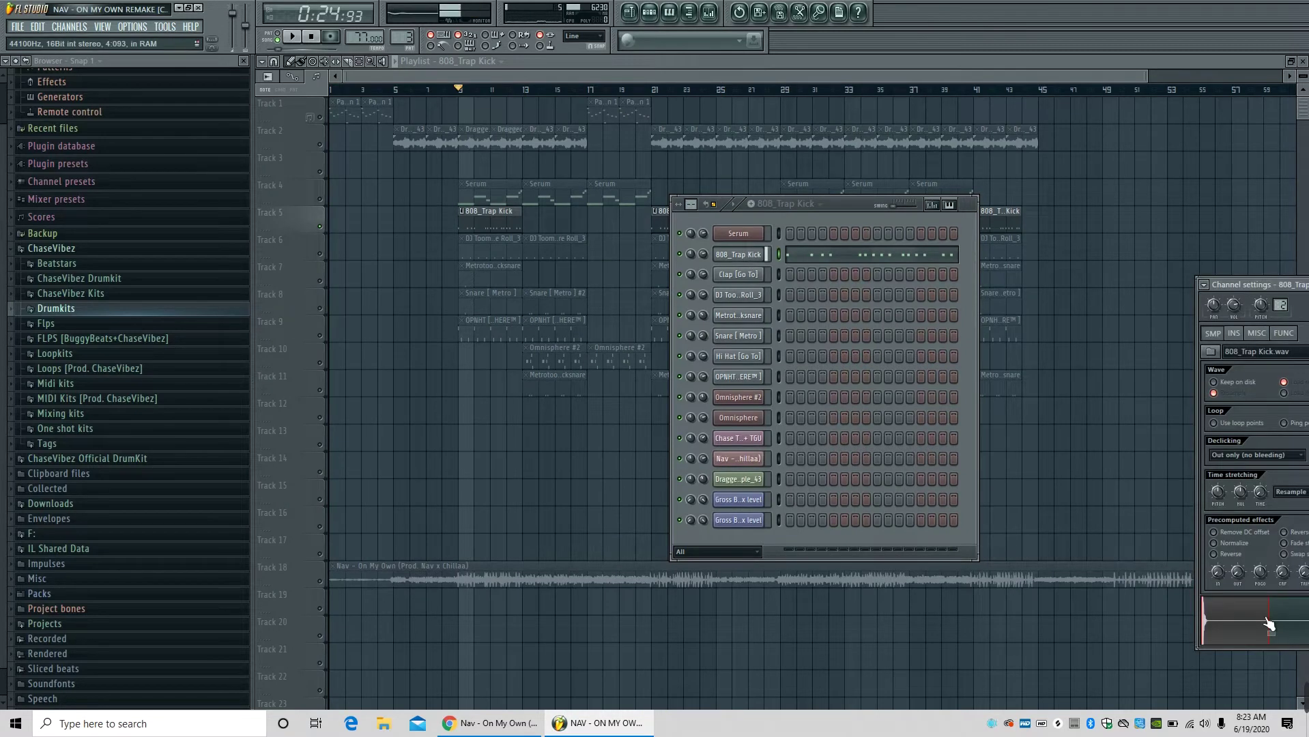
Play the 808_Trap Kick pattern from the piano roll and return to the playlist.
key(F7)
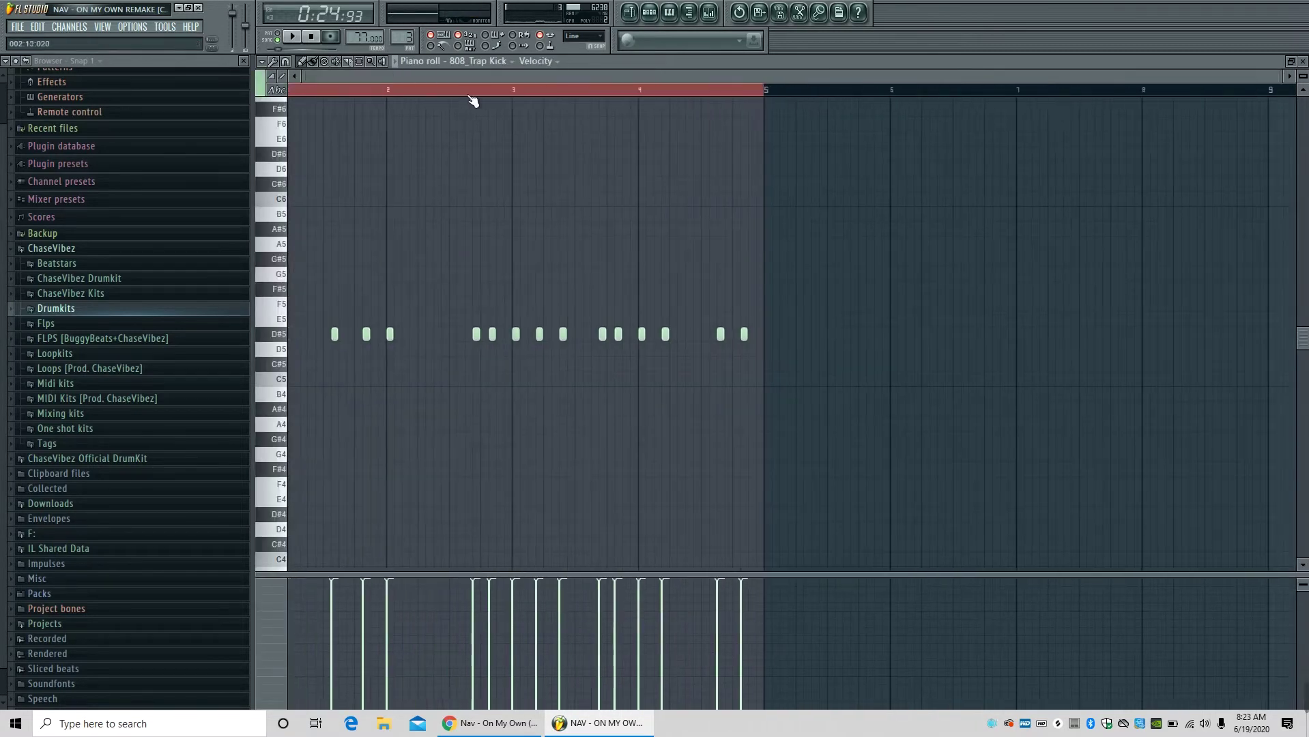
scroll(473, 101, left, 1)
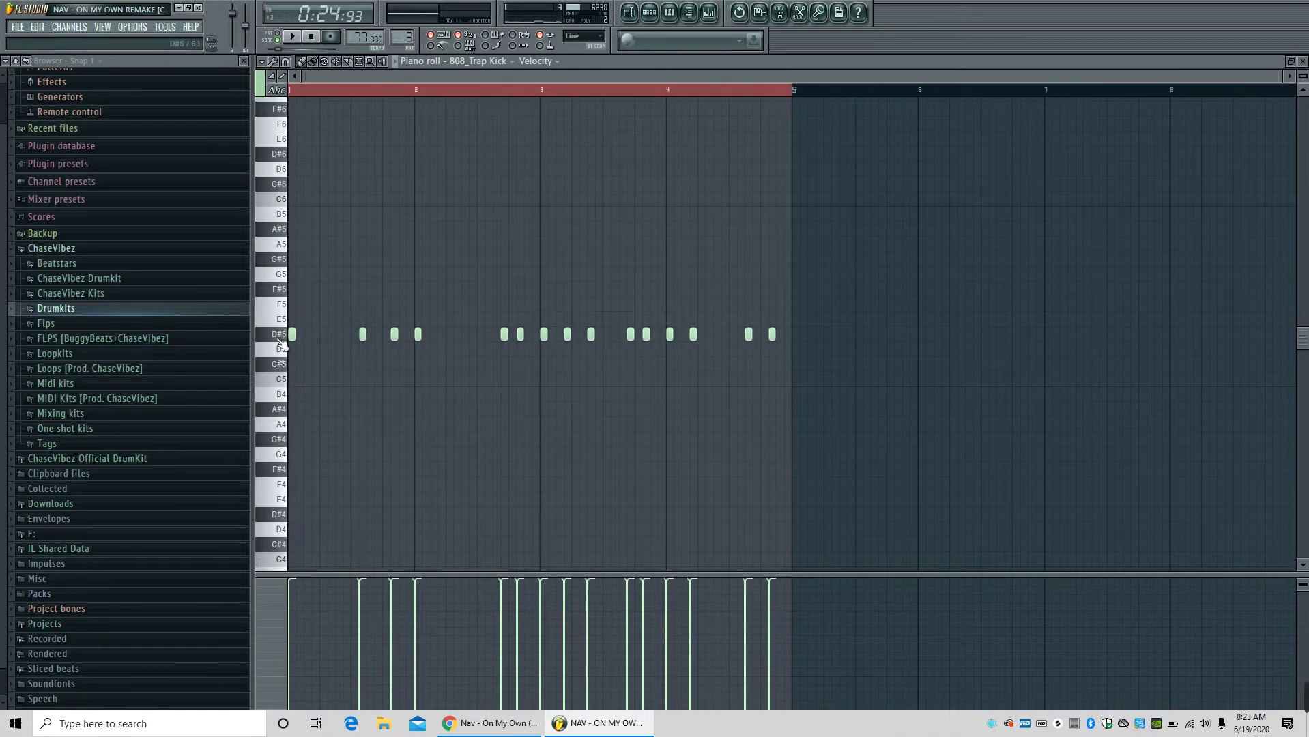
key(space)
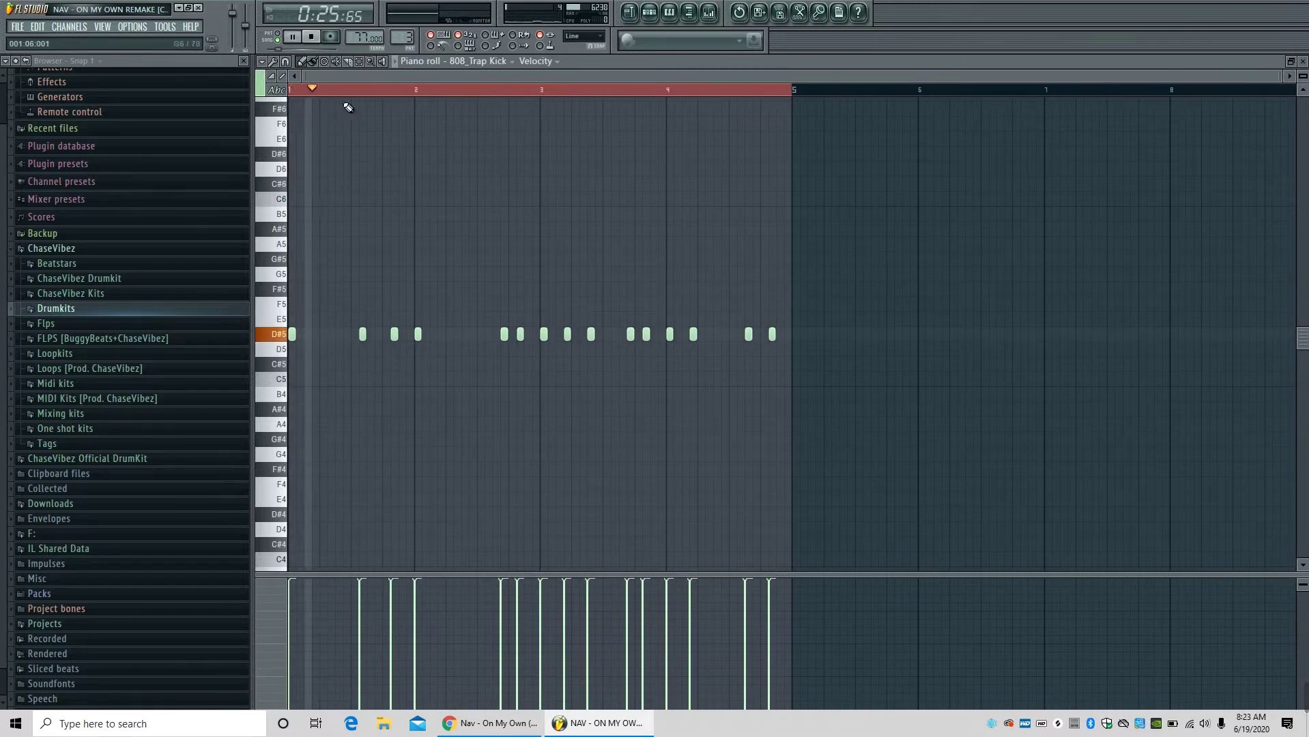
key(F5)
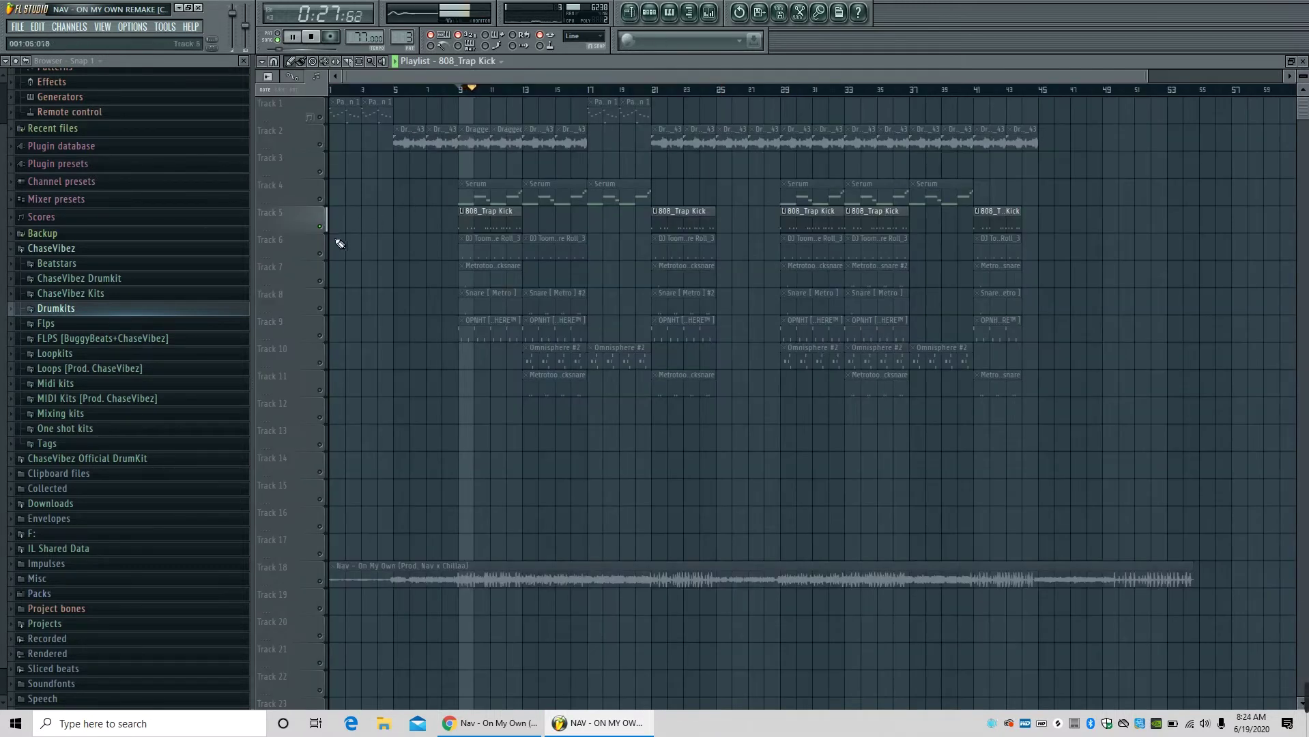
View the 808_Trap Kick notes in the piano roll during playback, return to the playlist and stop playback.
key(F7)
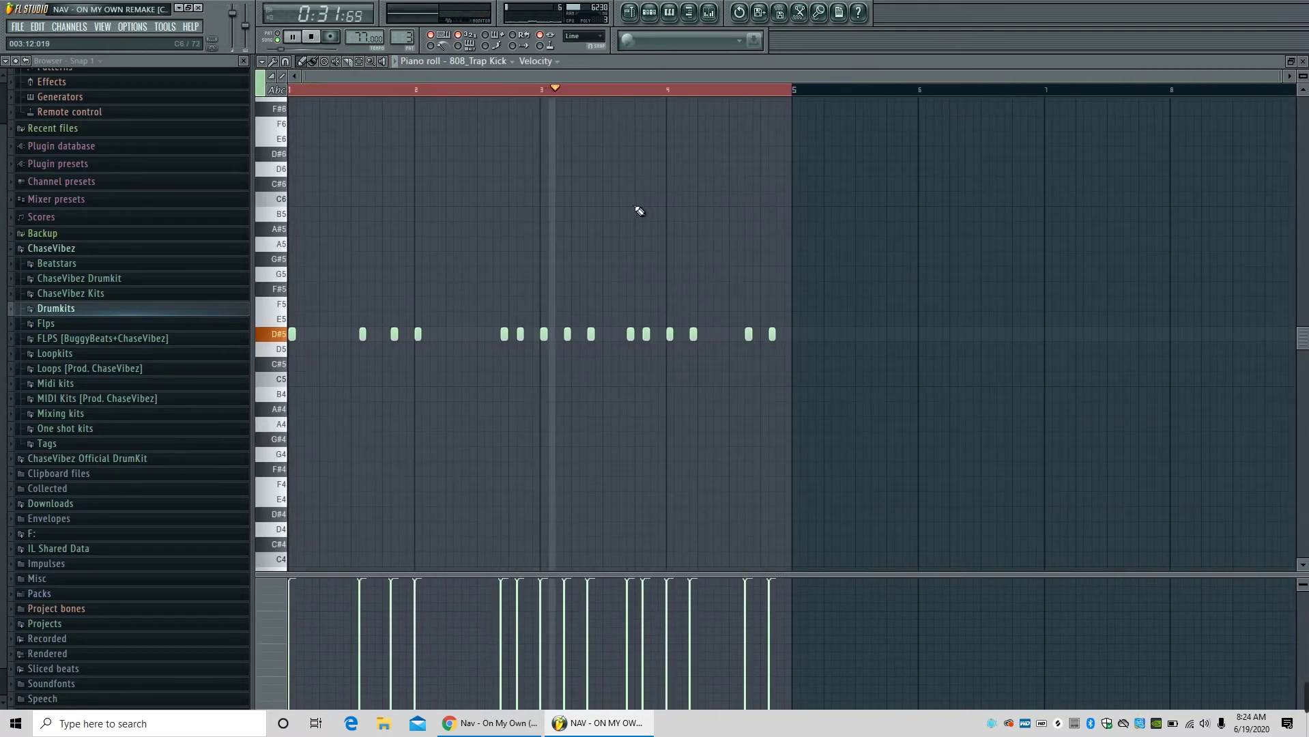
click(629, 12)
key(space)
Play the DJ Toomp Snare Roll_3 clips soloed on Track 6 and switch the channel rack to their pattern.
click(318, 256)
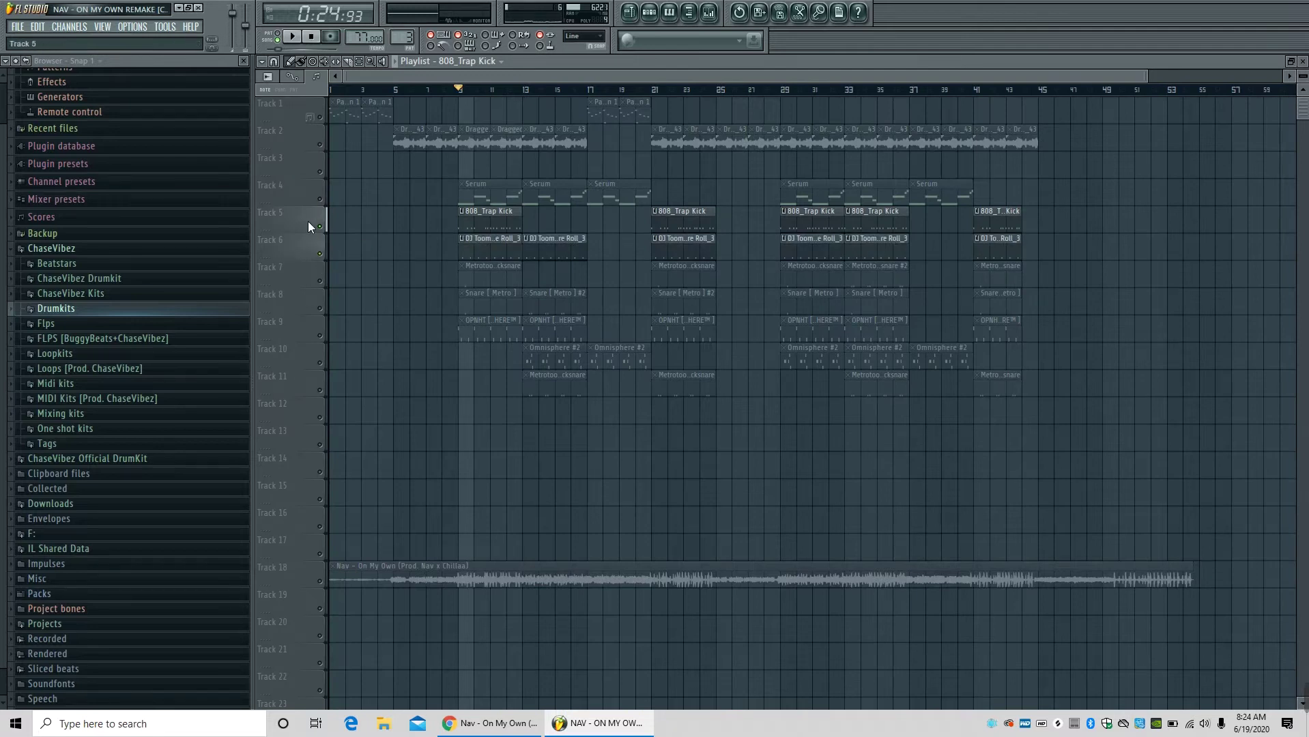
key(space)
key(F6)
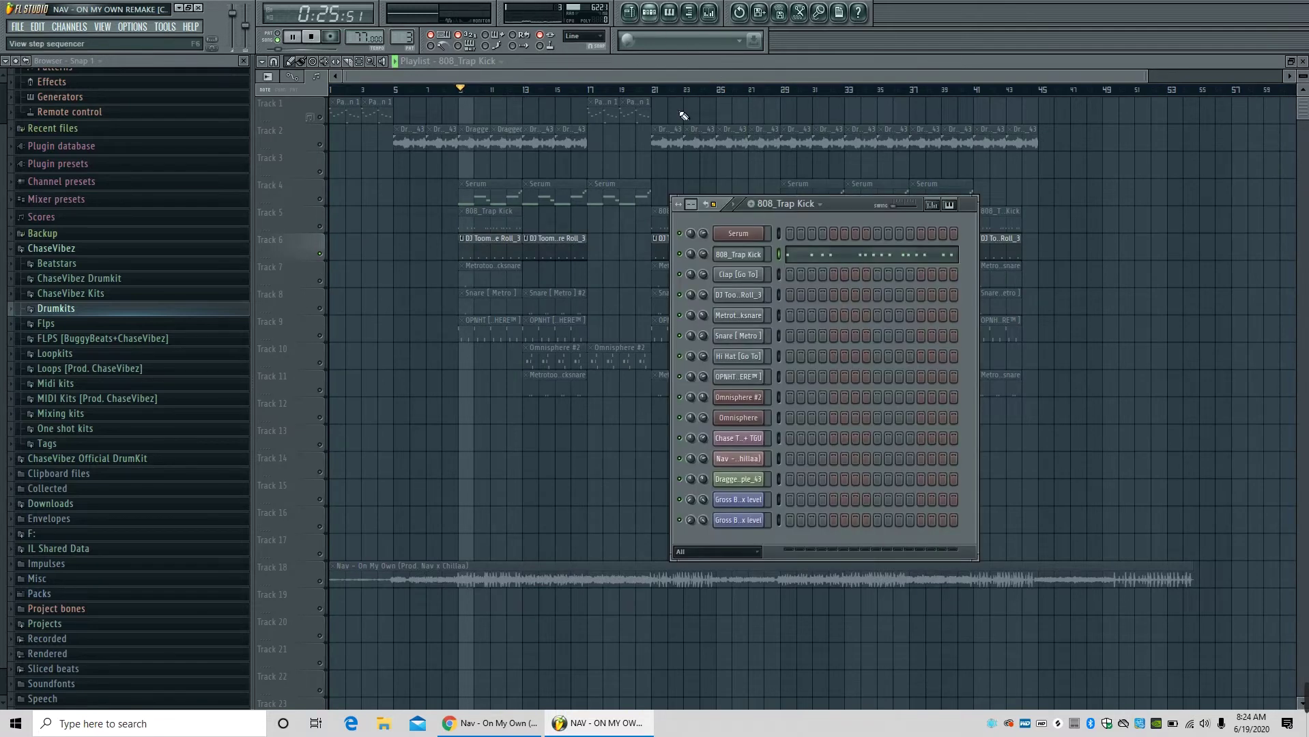
click(786, 204)
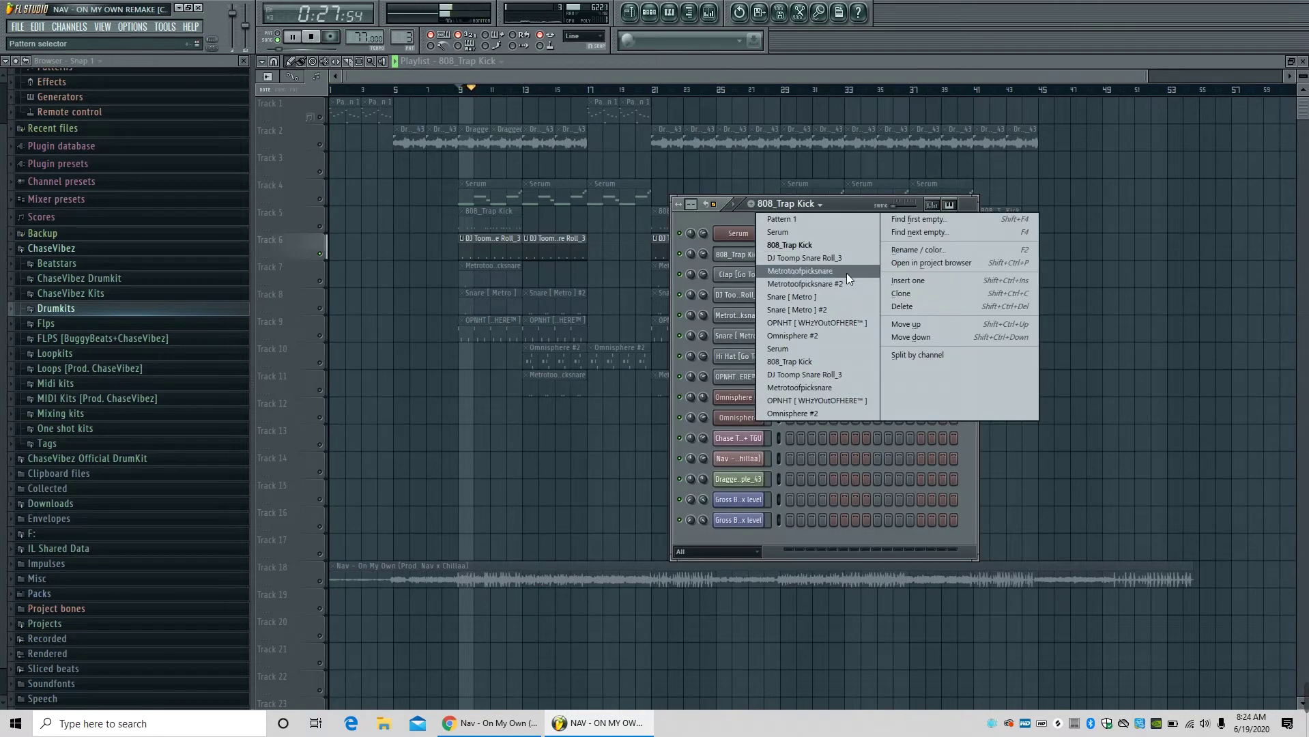
click(847, 272)
click(815, 206)
click(804, 258)
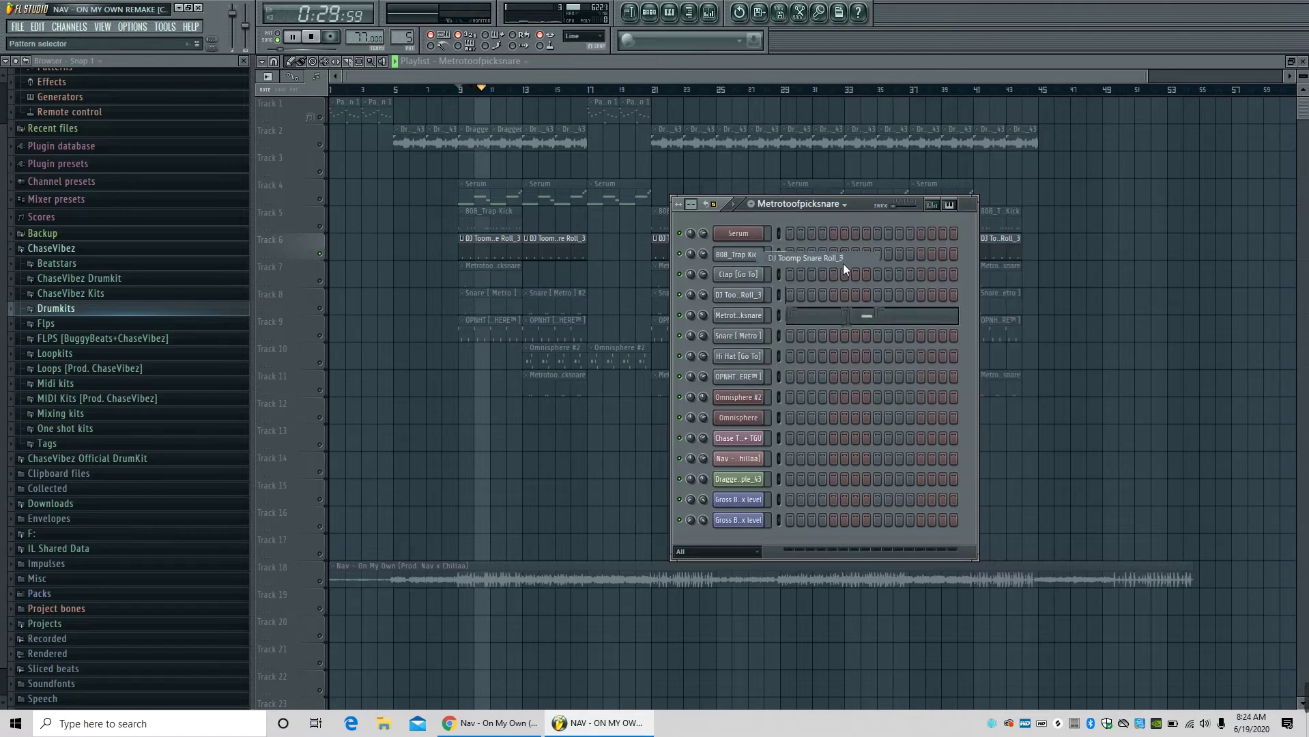
View the DJ Toomp Snare Roll_3 notes in the piano roll, return to the playlist and stop playback.
key(F7)
scroll(548, 100, down, 3)
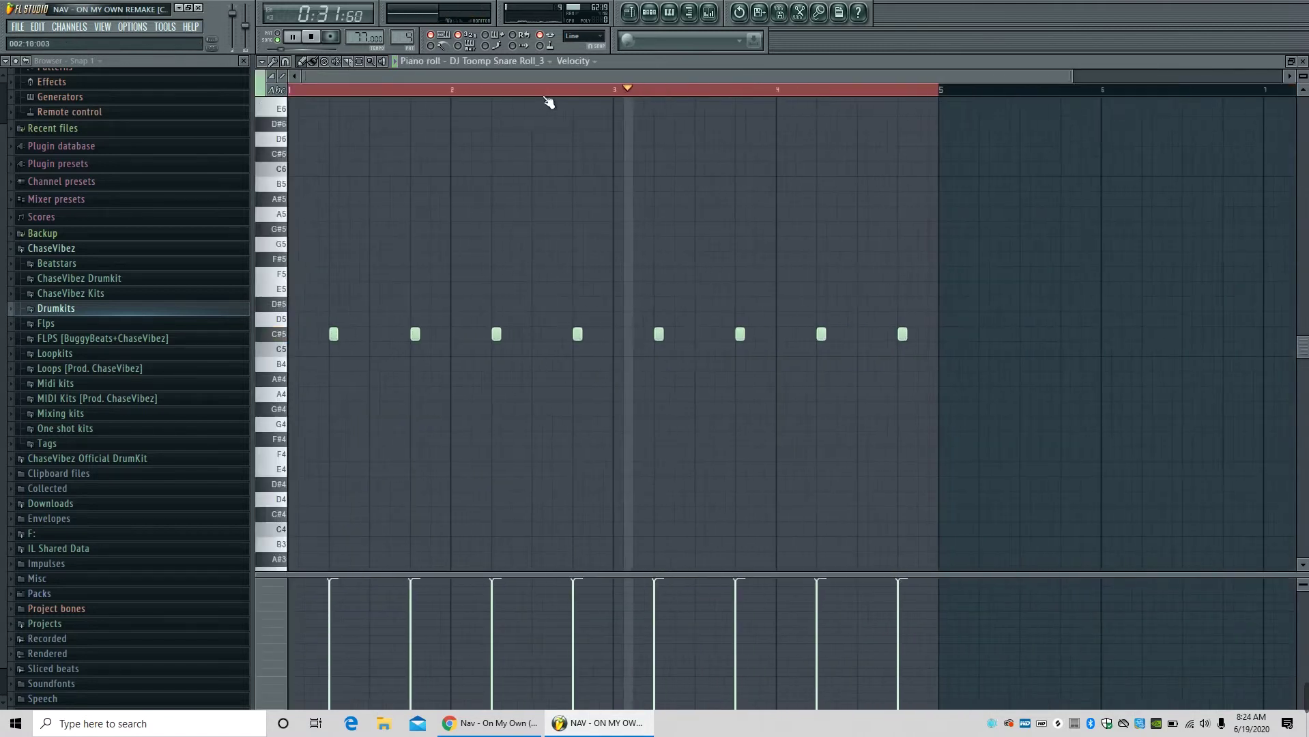
click(629, 12)
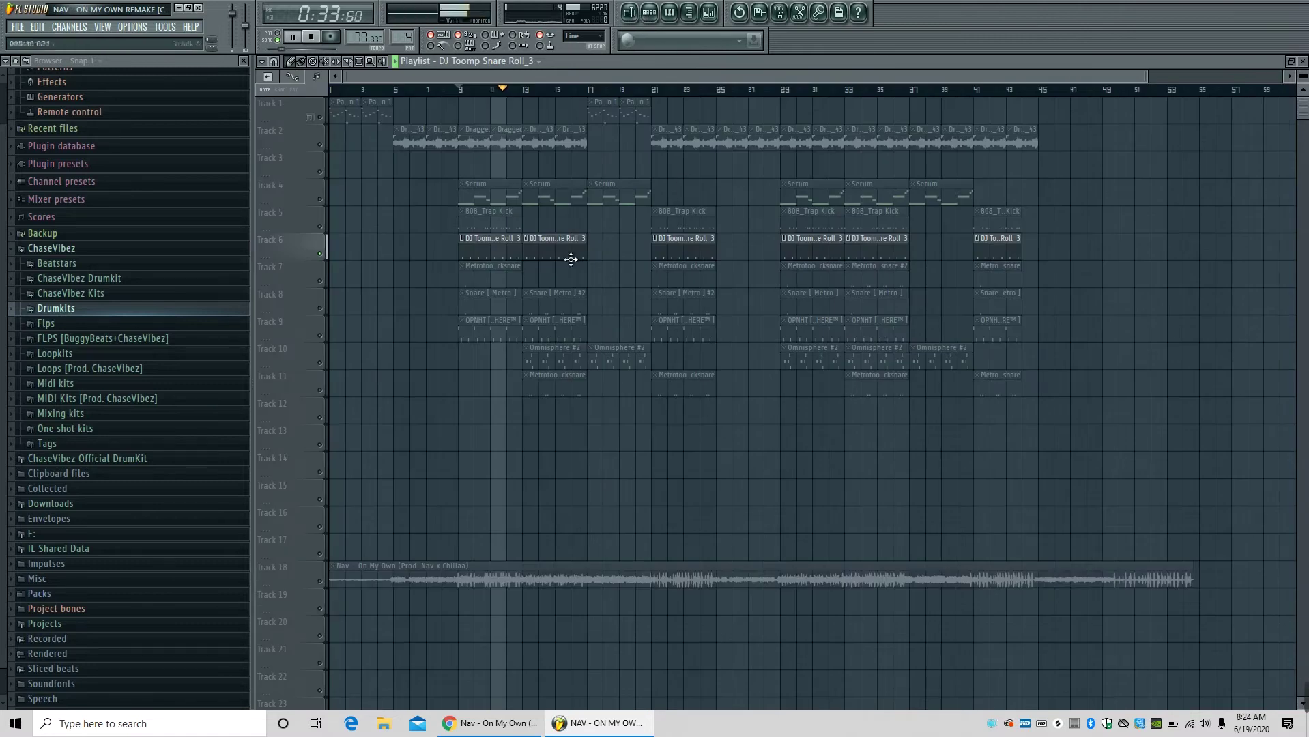
key(space)
Solo the Metrotoofpicksnare clips on Track 7, play their pattern from the piano roll and show it in the channel rack.
click(491, 268)
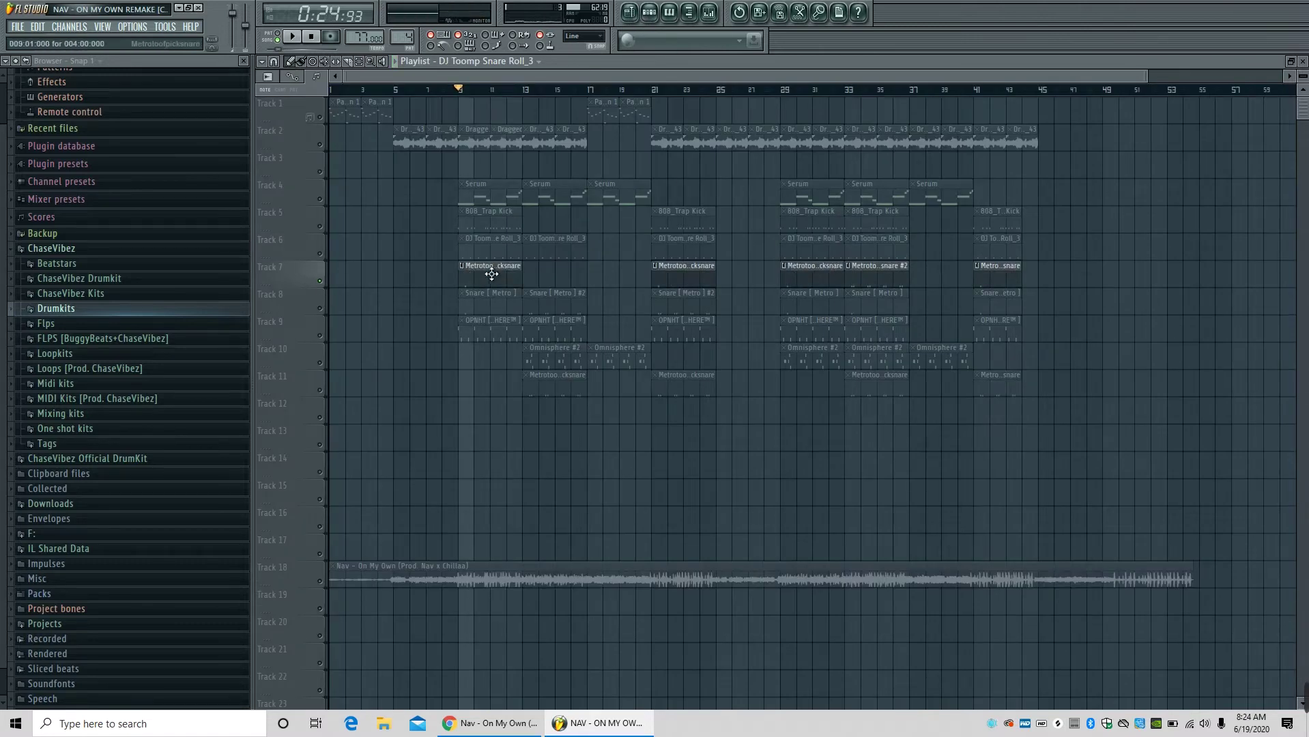
key(F7)
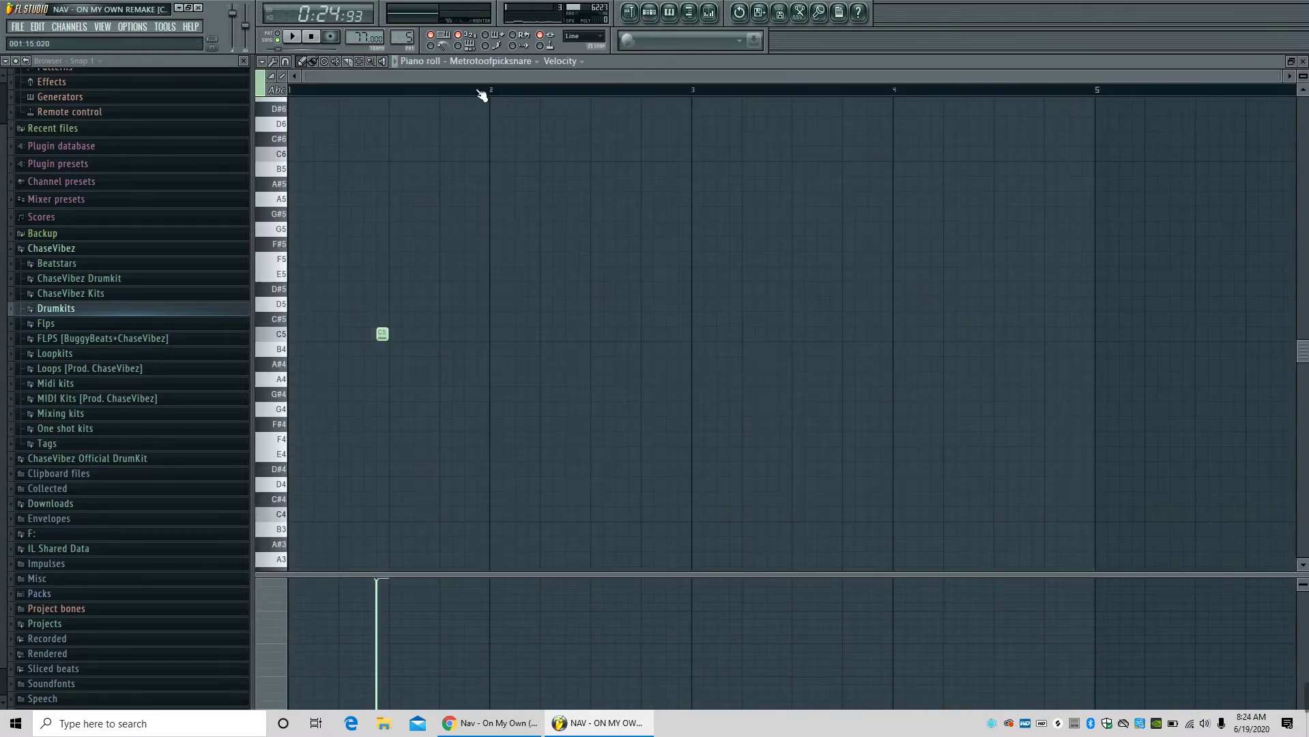
key(space)
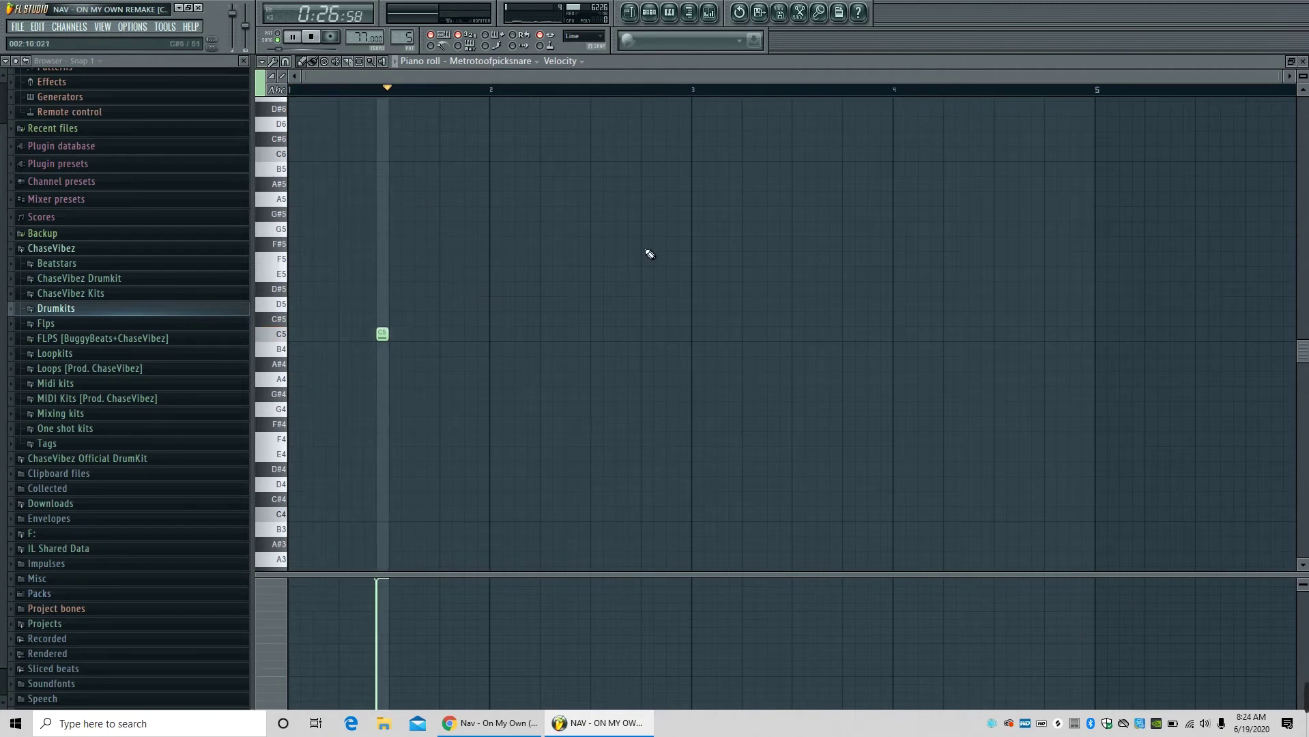
key(space)
key(F5)
click(657, 13)
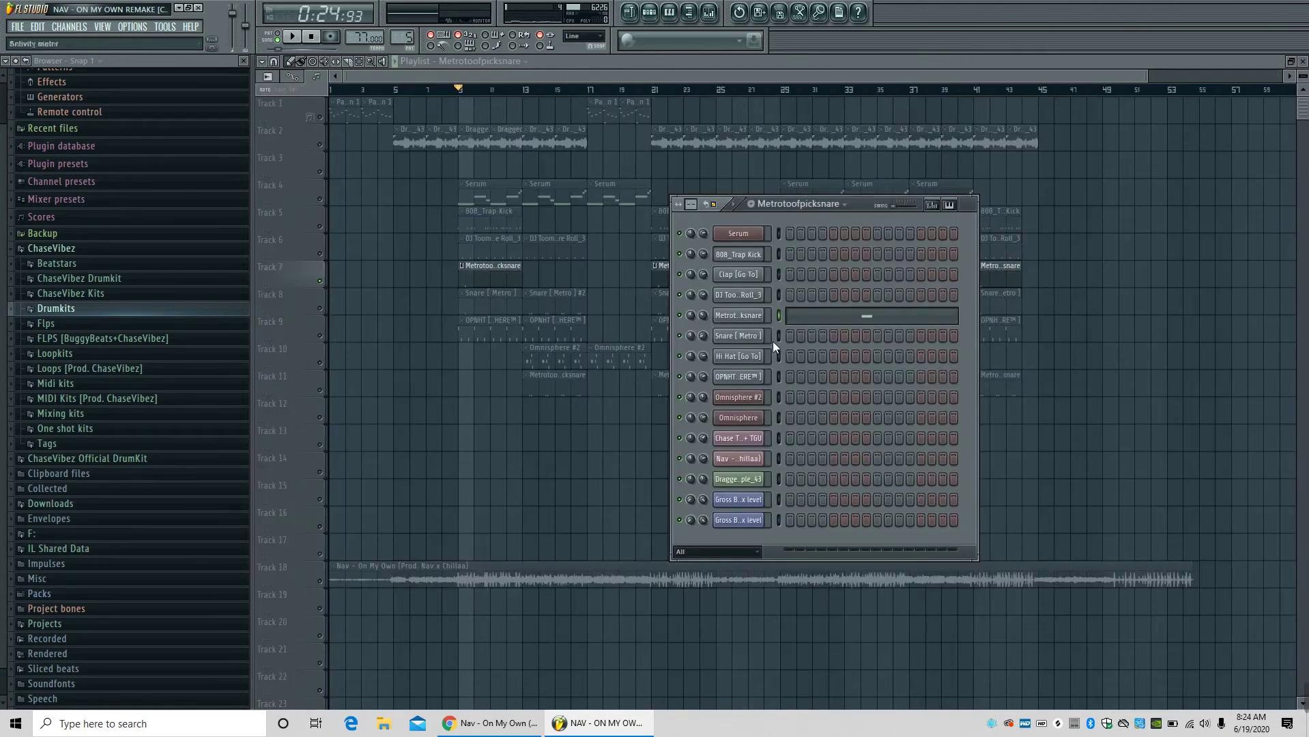
Solo the reference song on Track 18 and play it from bar 9 to hear its snare.
click(328, 587)
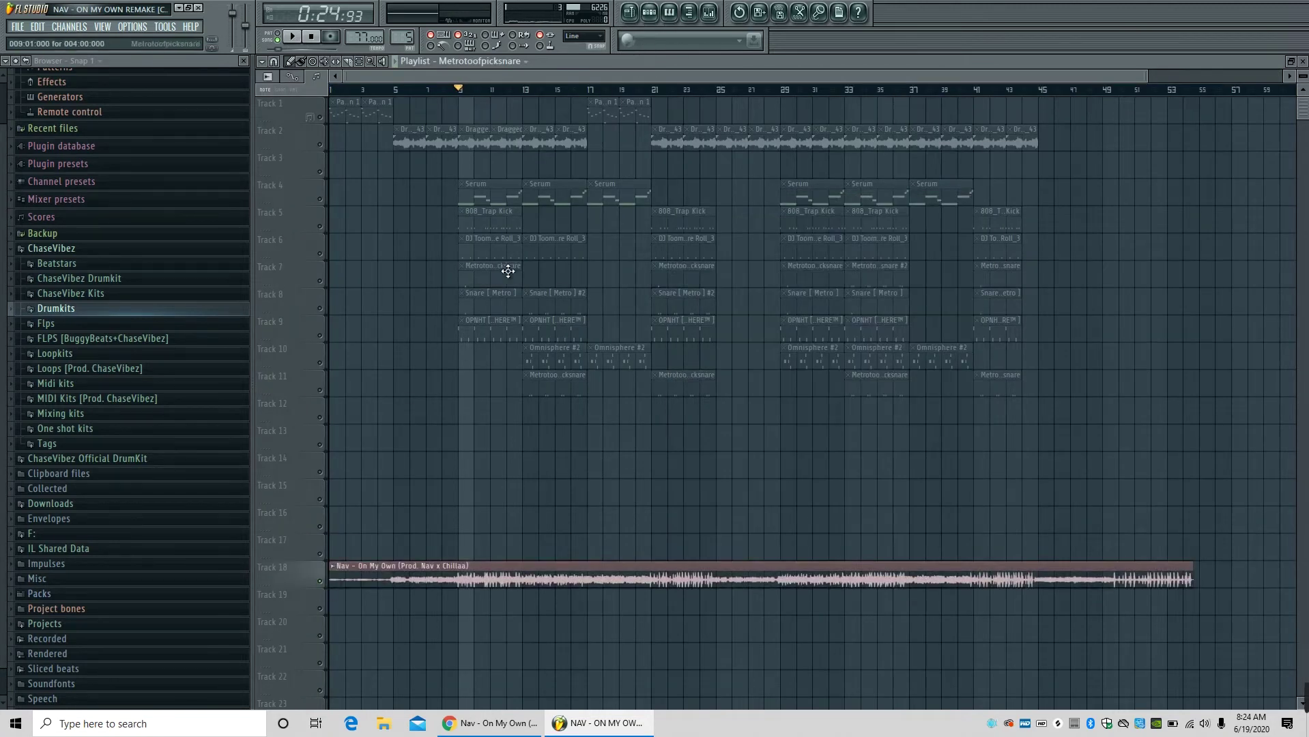
key(space)
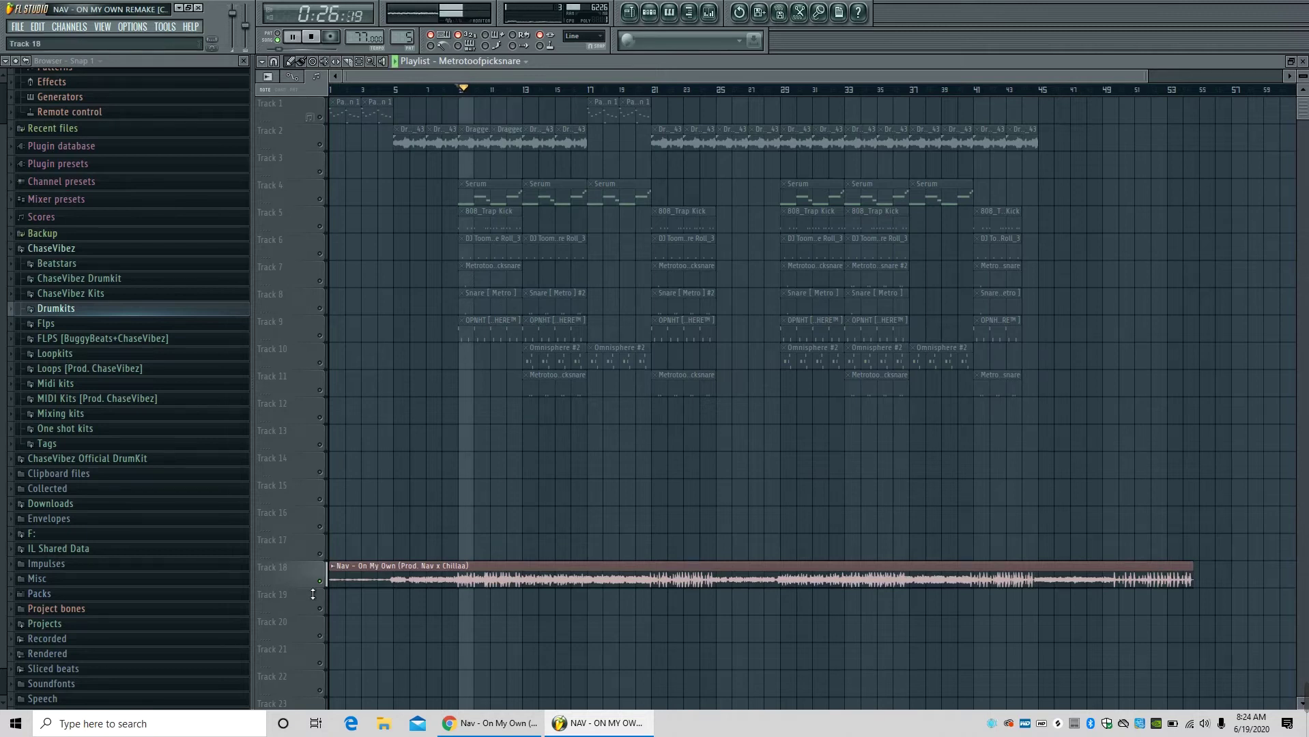
key(space)
Mute the reference song and enable only the two snare layers on Tracks 7 and 8.
click(348, 292)
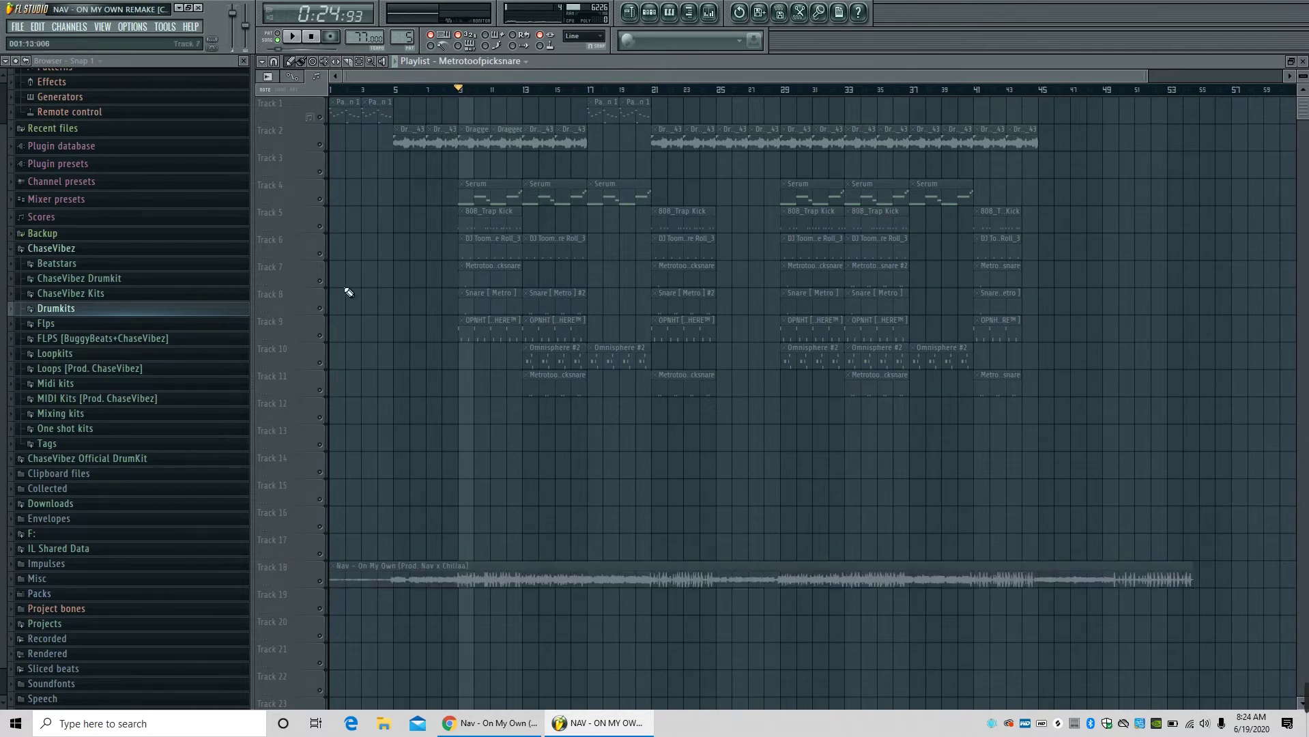
click(329, 267)
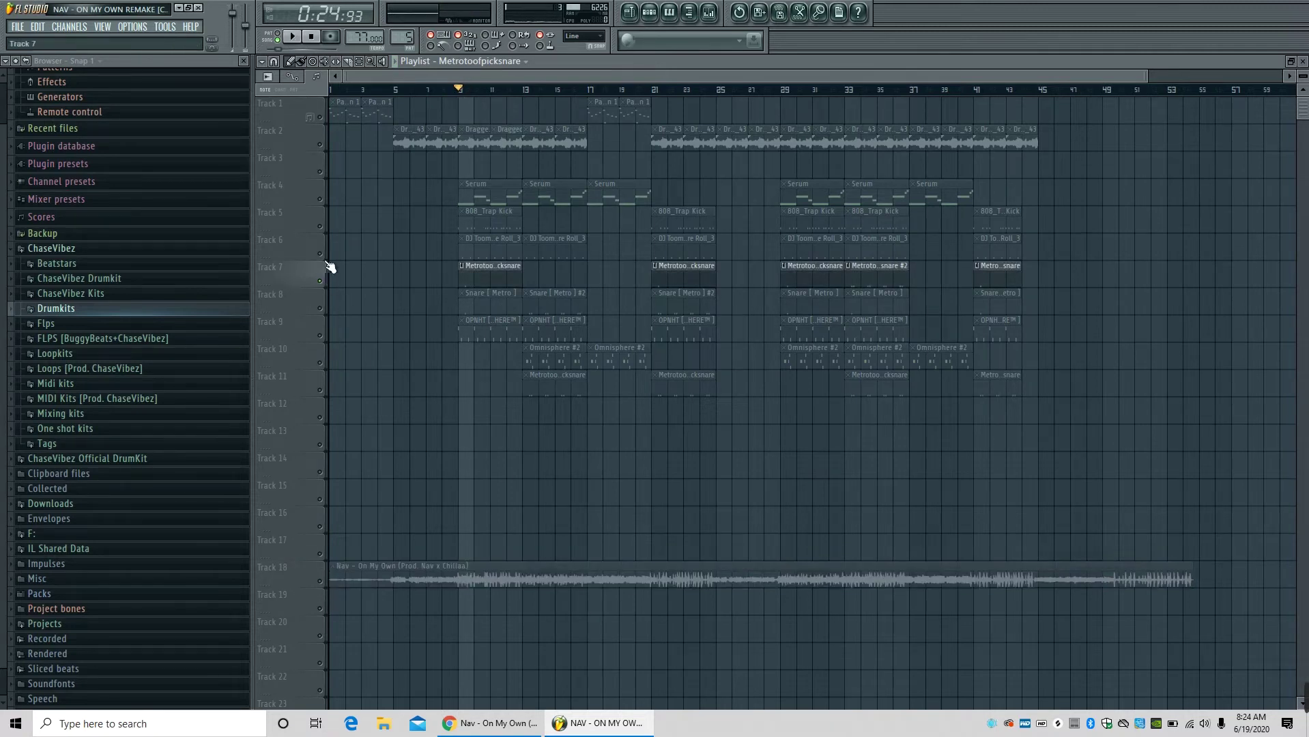
ctrl+click(330, 312)
Show the channel settings of Snare [ Metro ] and Metrotoofpicksnare, previewing the Snare [ Metro ] sample.
click(649, 12)
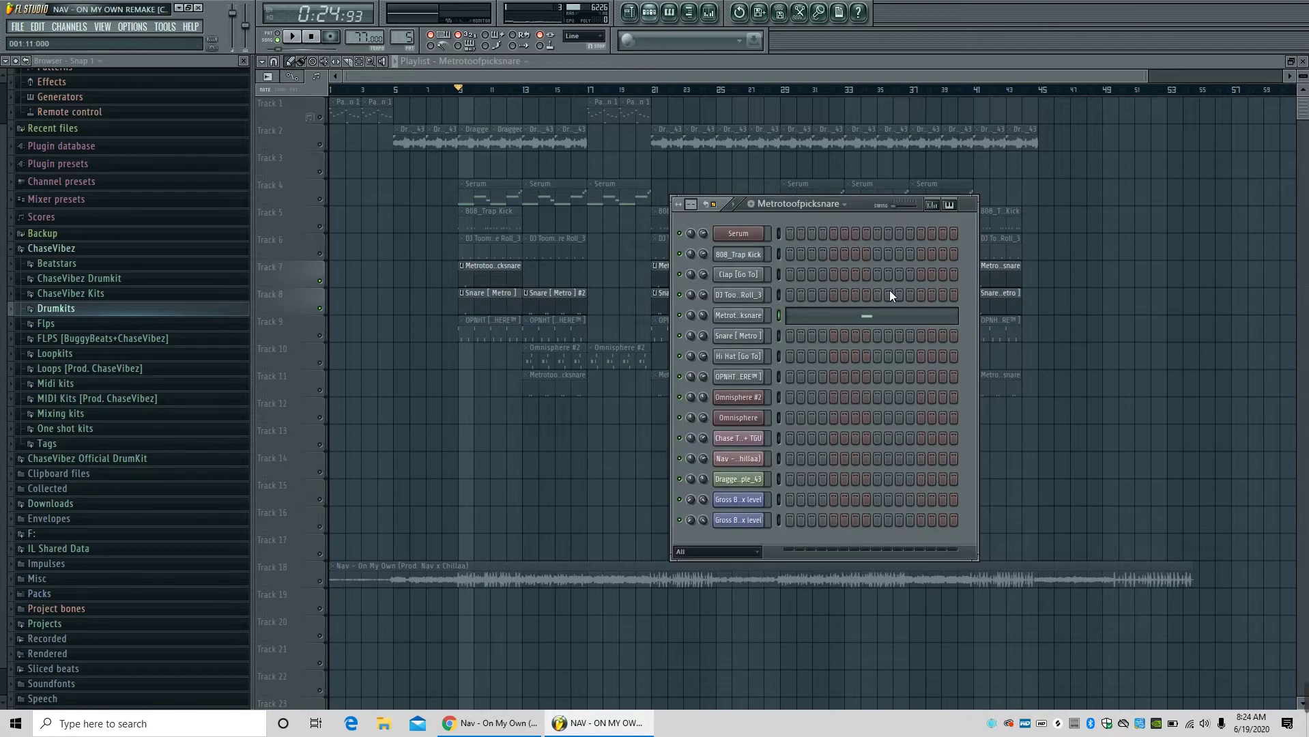
click(748, 341)
click(1291, 634)
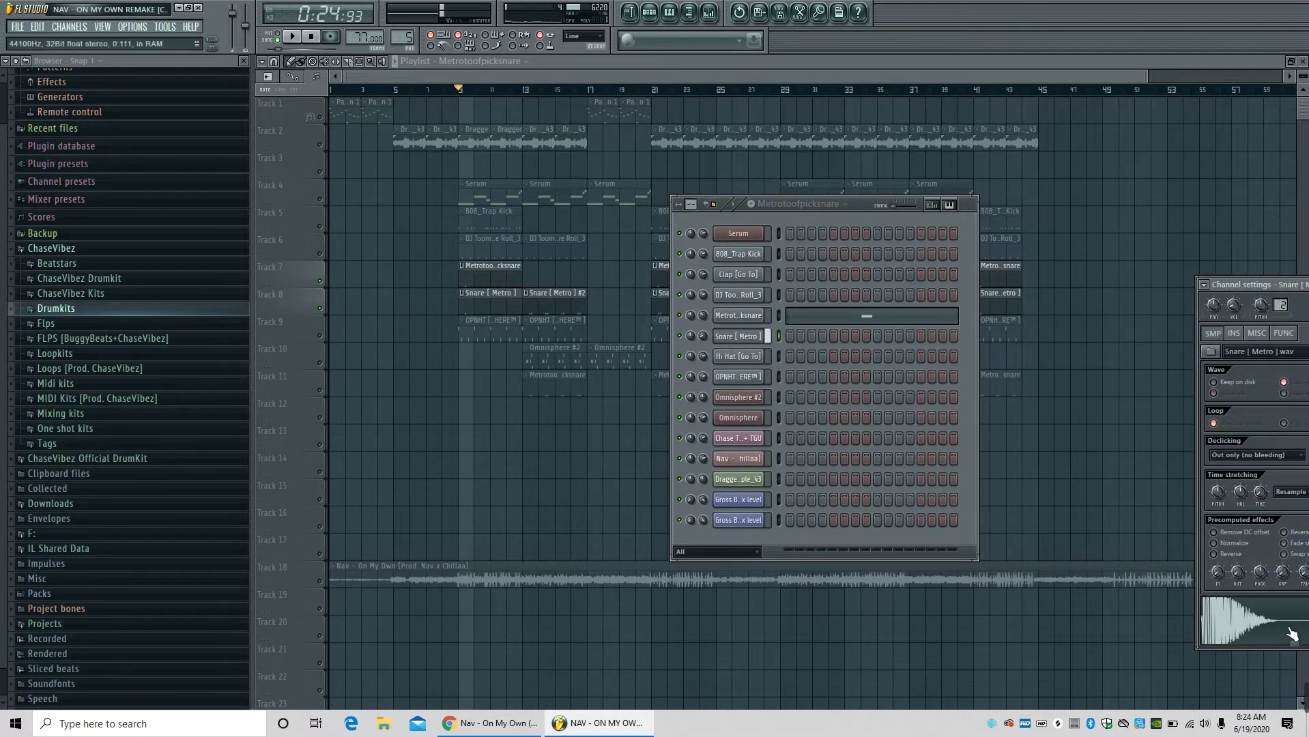
click(739, 315)
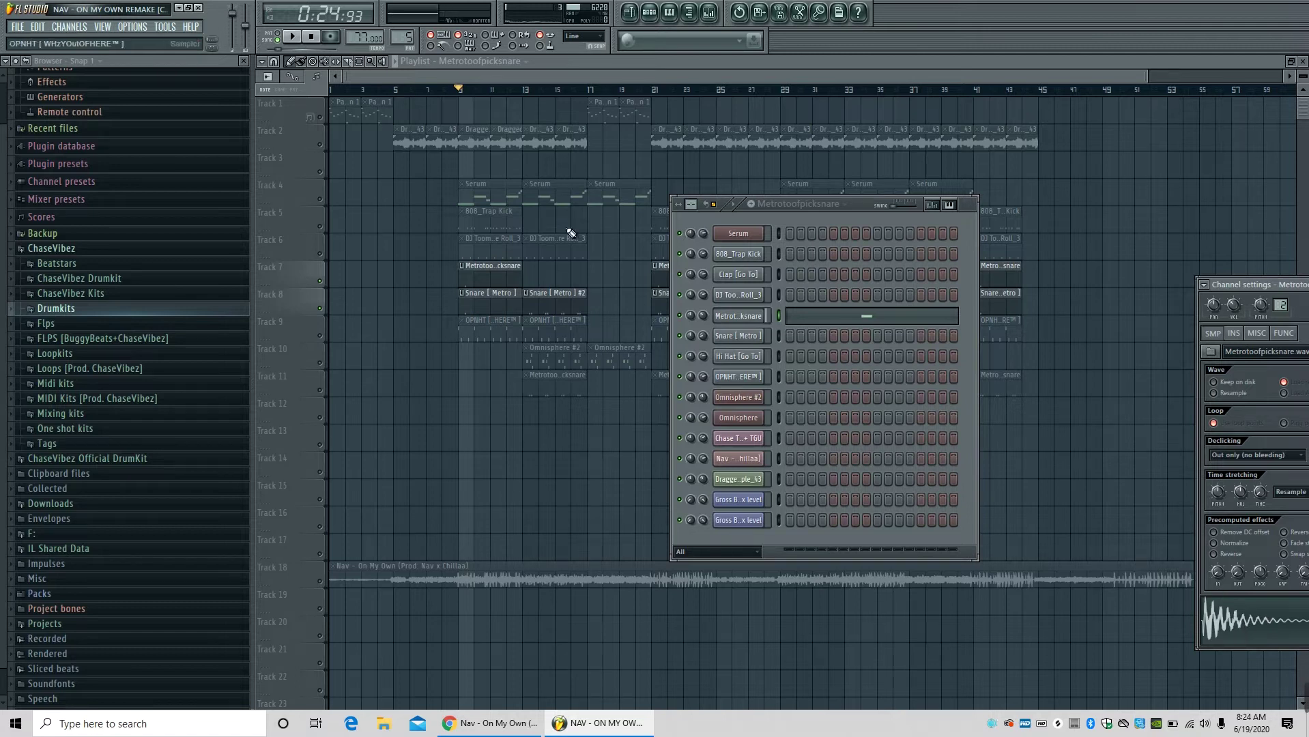
Compare the snare layers by playing Tracks 7 and 8 together, each one alone, and both together again.
key(space)
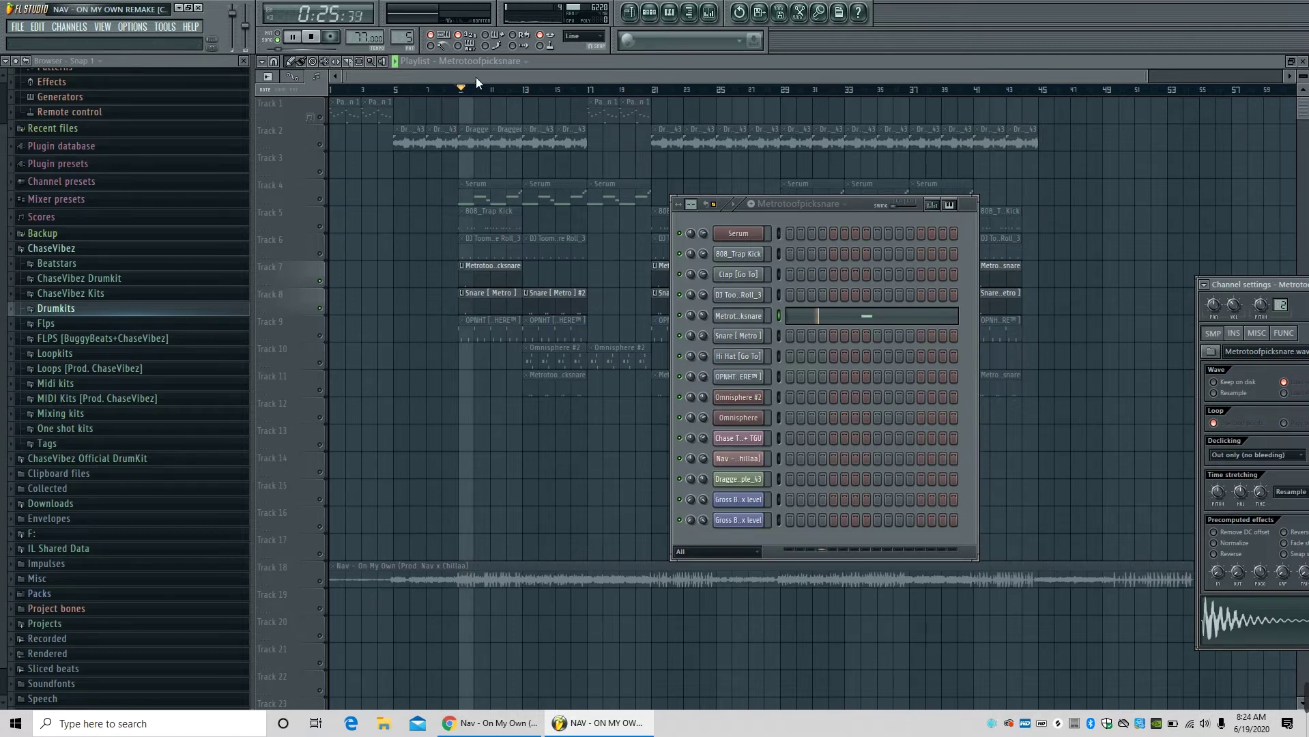
key(space)
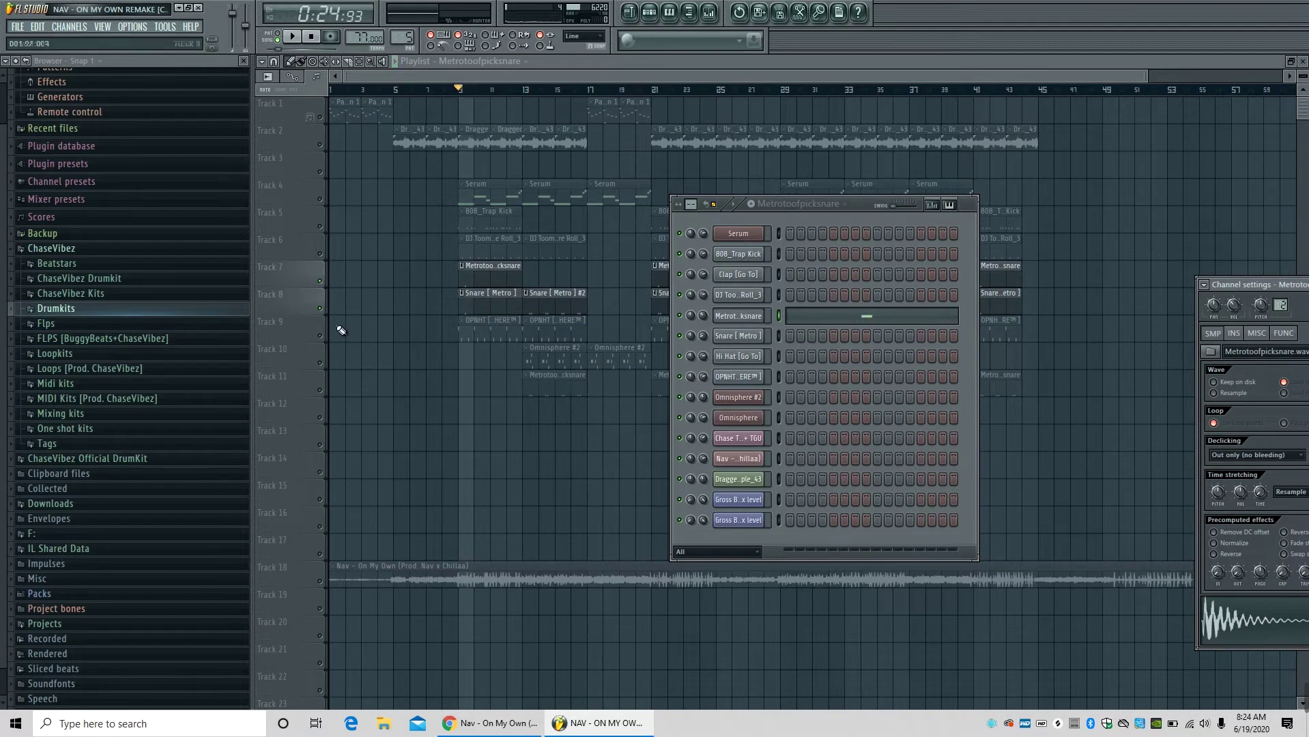
click(314, 307)
click(318, 309)
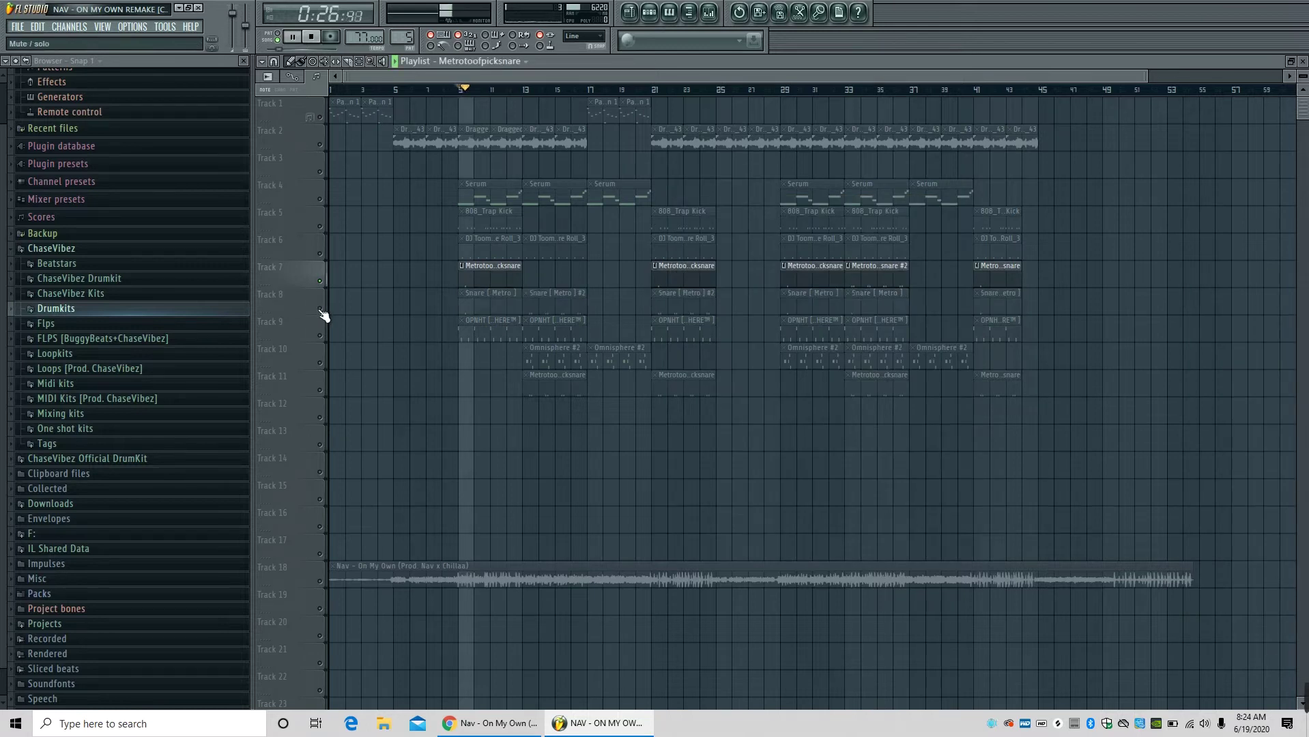
key(space)
click(320, 309)
click(320, 280)
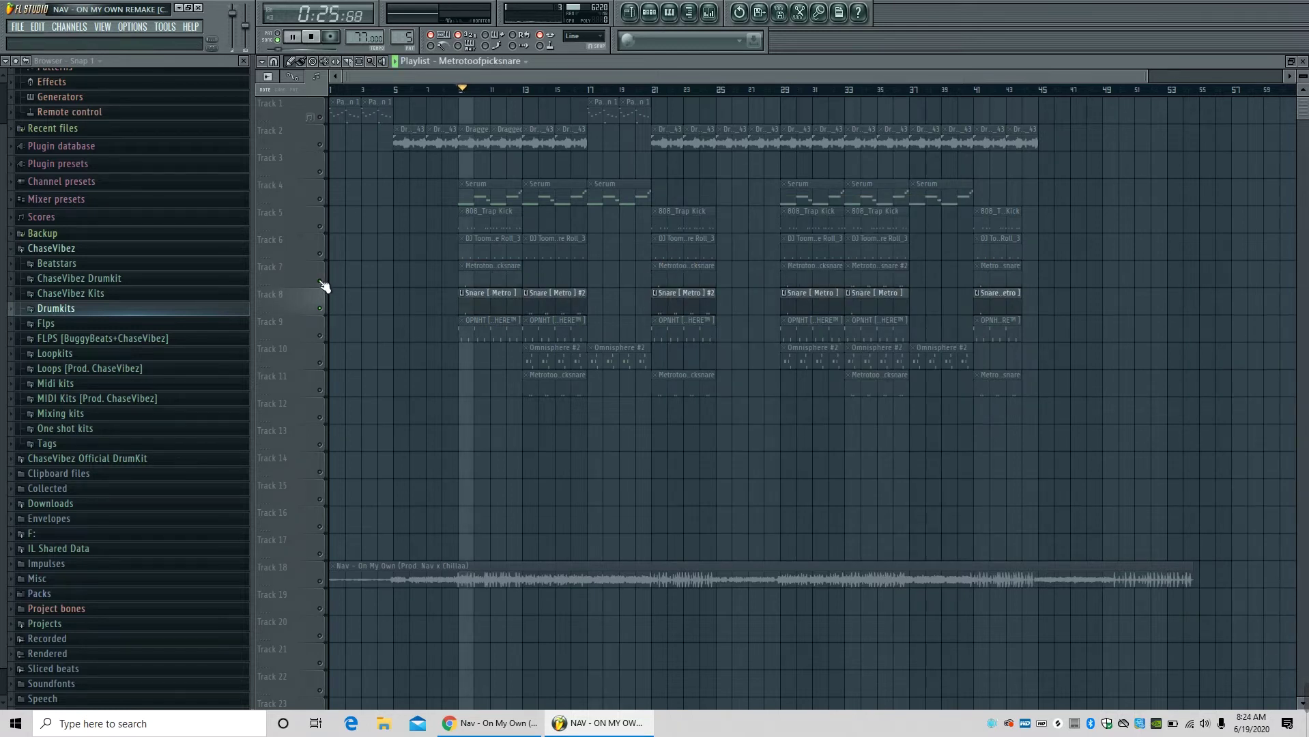
key(space)
click(320, 281)
key(space)
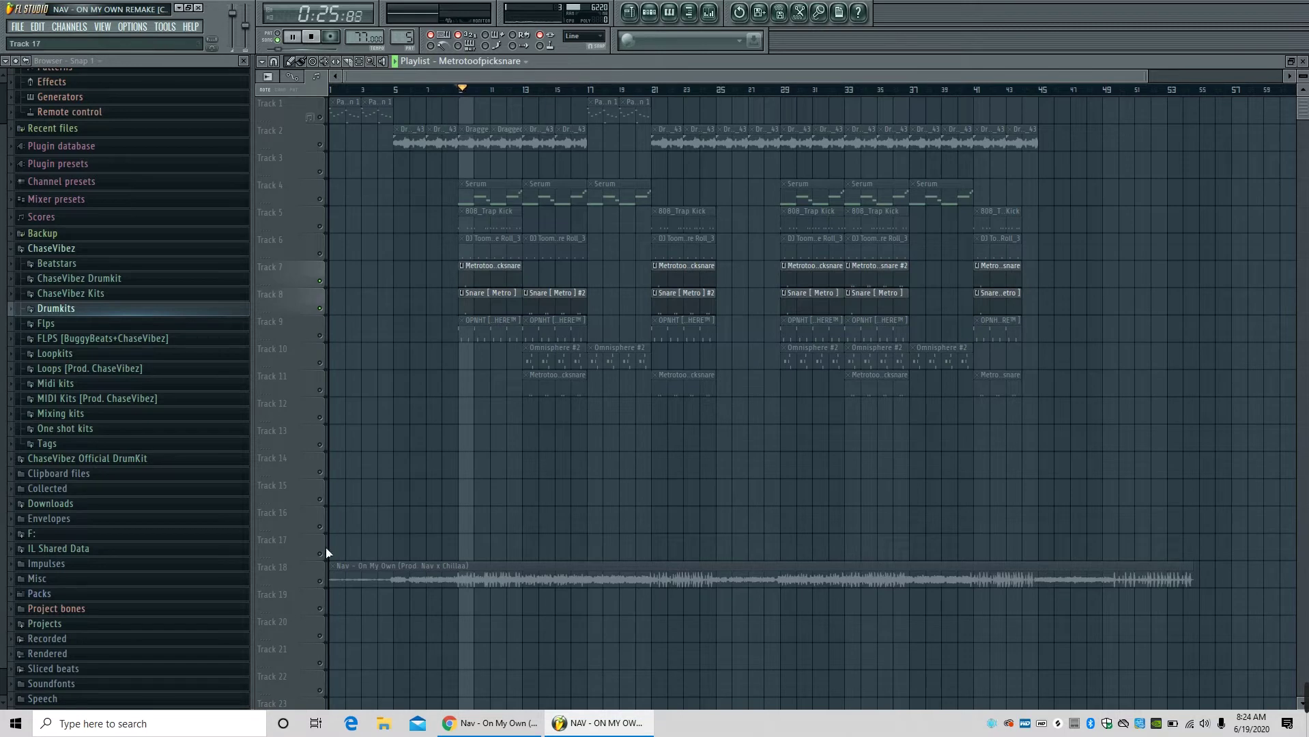
key(space)
Solo the reference song on Track 18, play its snare section from bar 9, and mute the track again.
click(327, 586)
key(space)
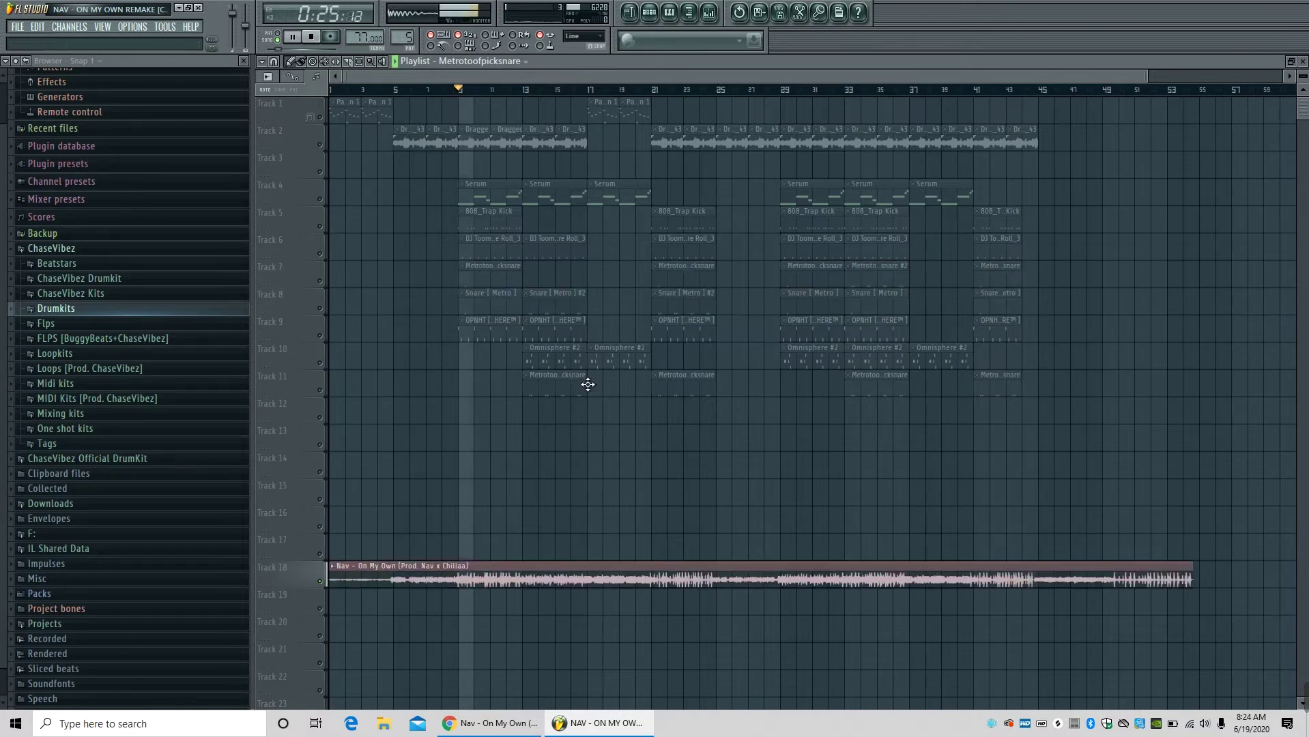
key(space)
click(321, 583)
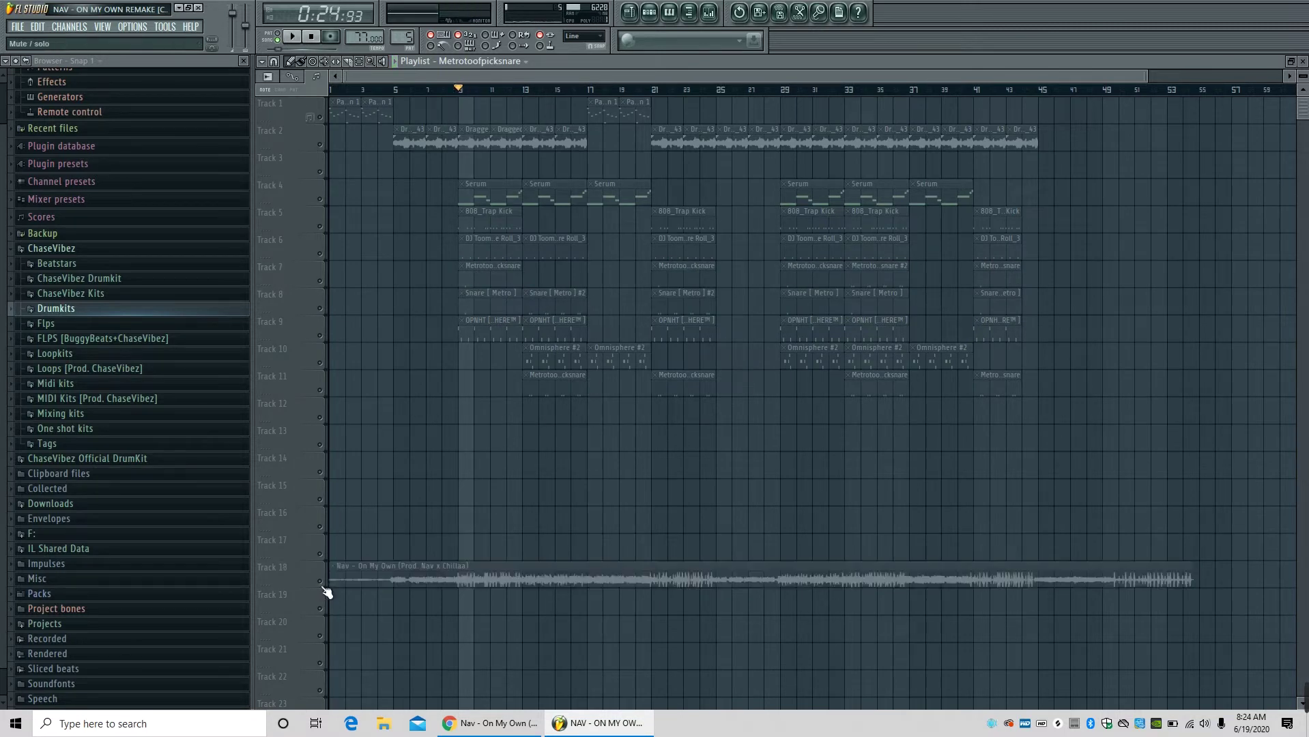
Enable the OPNHT [ WHzYOutOFHERE™ ] clips on Track 9, open their pattern in the piano roll and clear the time selection.
click(654, 21)
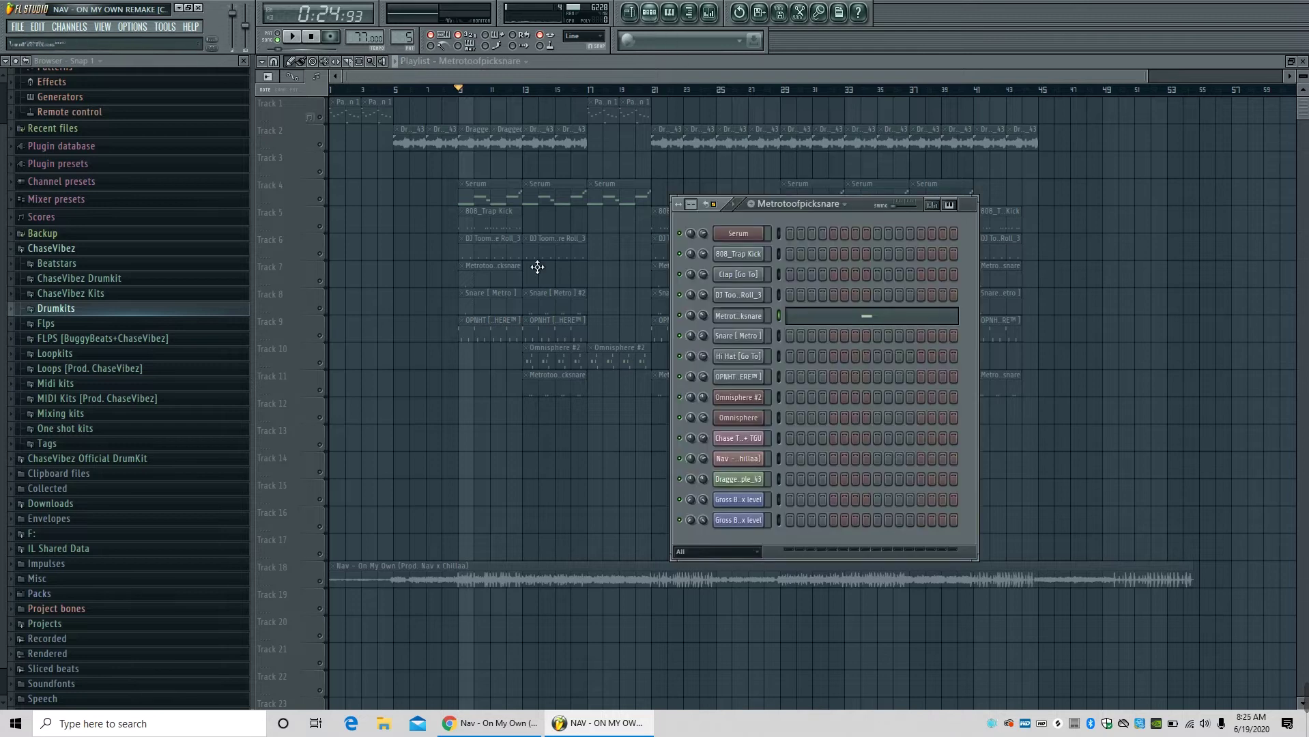
click(505, 331)
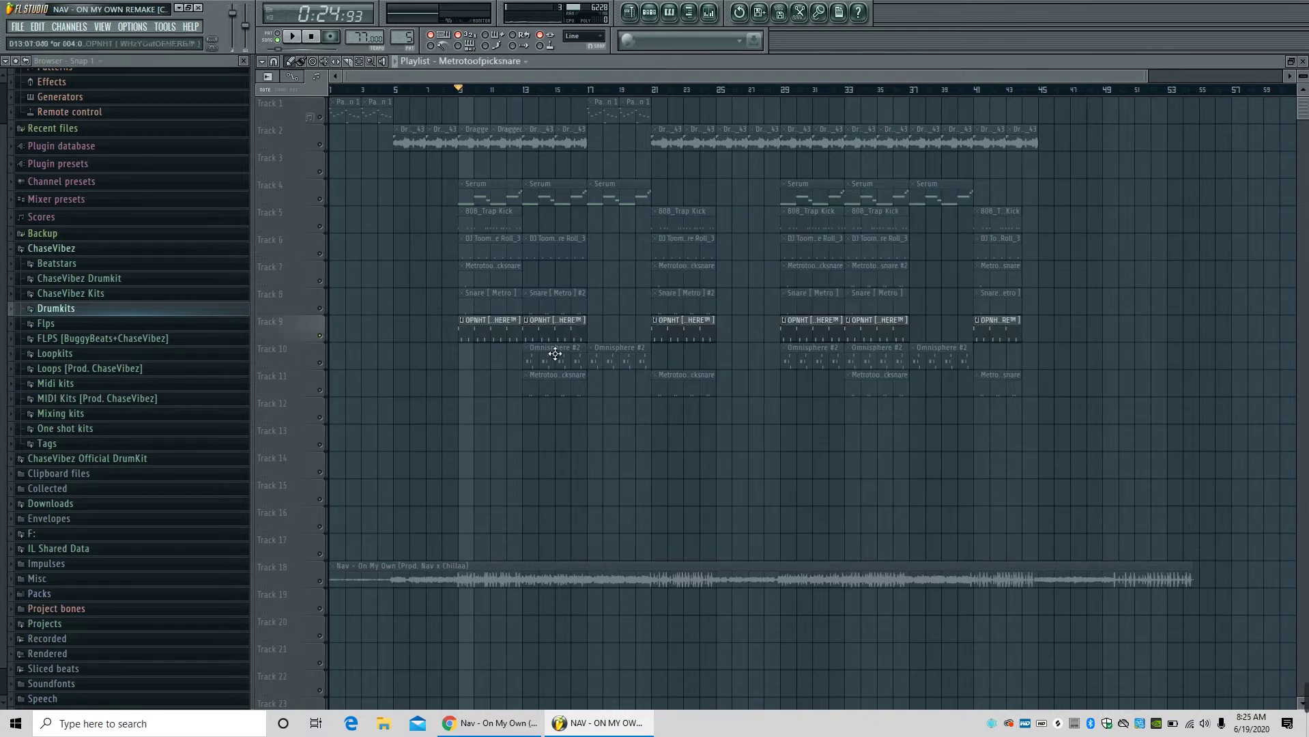
double_click(520, 335)
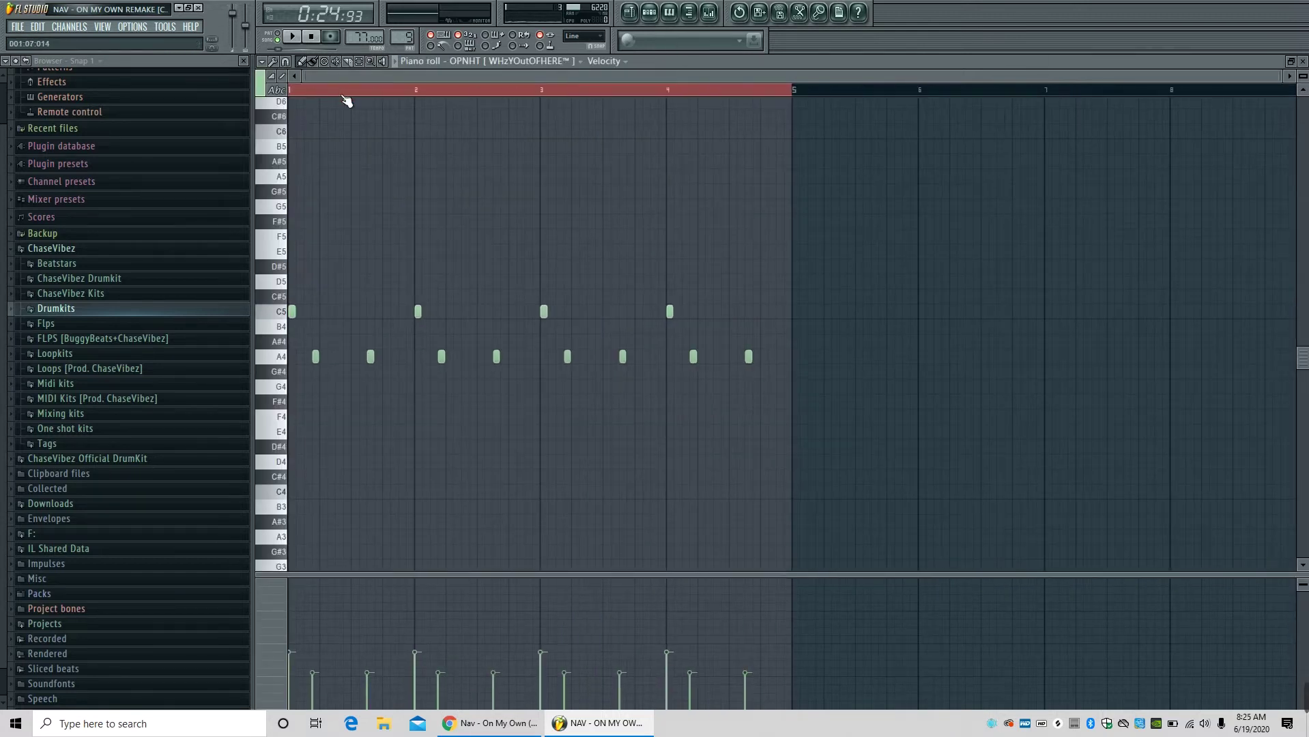
click(346, 94)
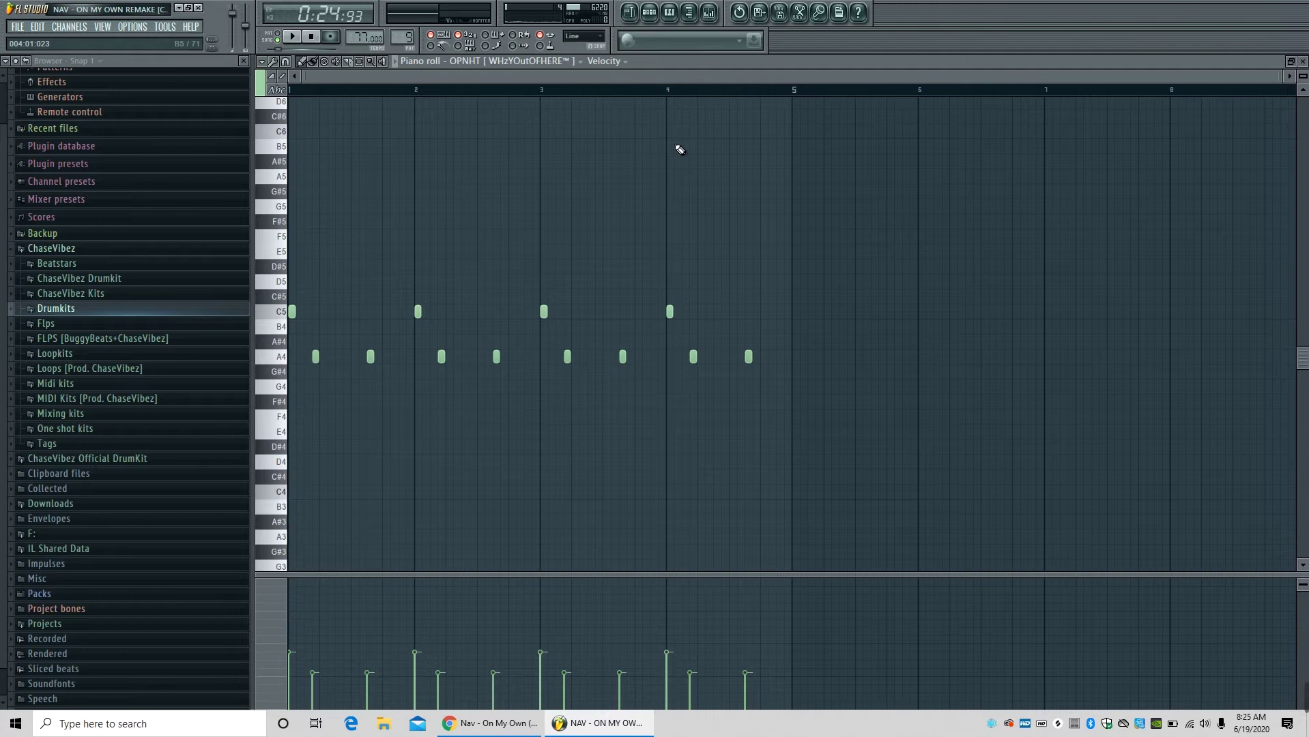
Play the OPNHT [ WHzYOutOFHERE™ ] pattern, preview its sample in the channel settings, and return to the playlist with playback stopped.
key(space)
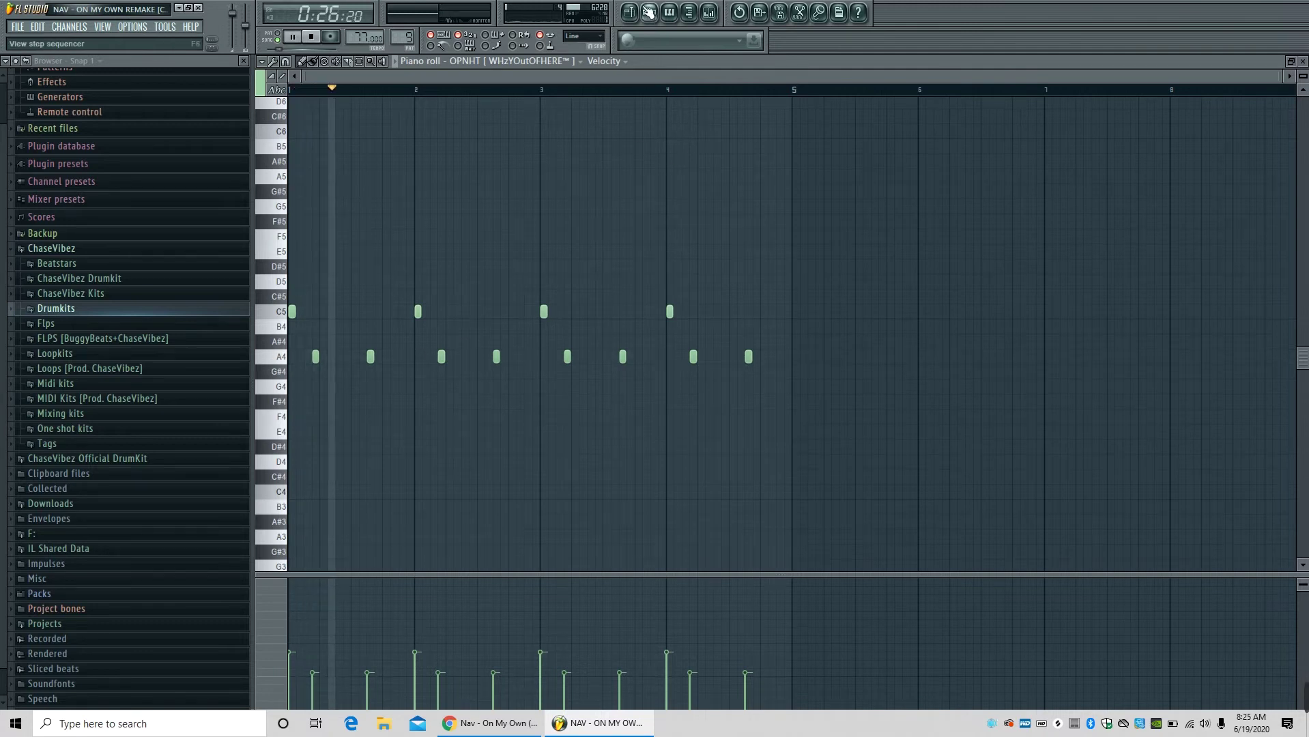
key(F6)
click(744, 378)
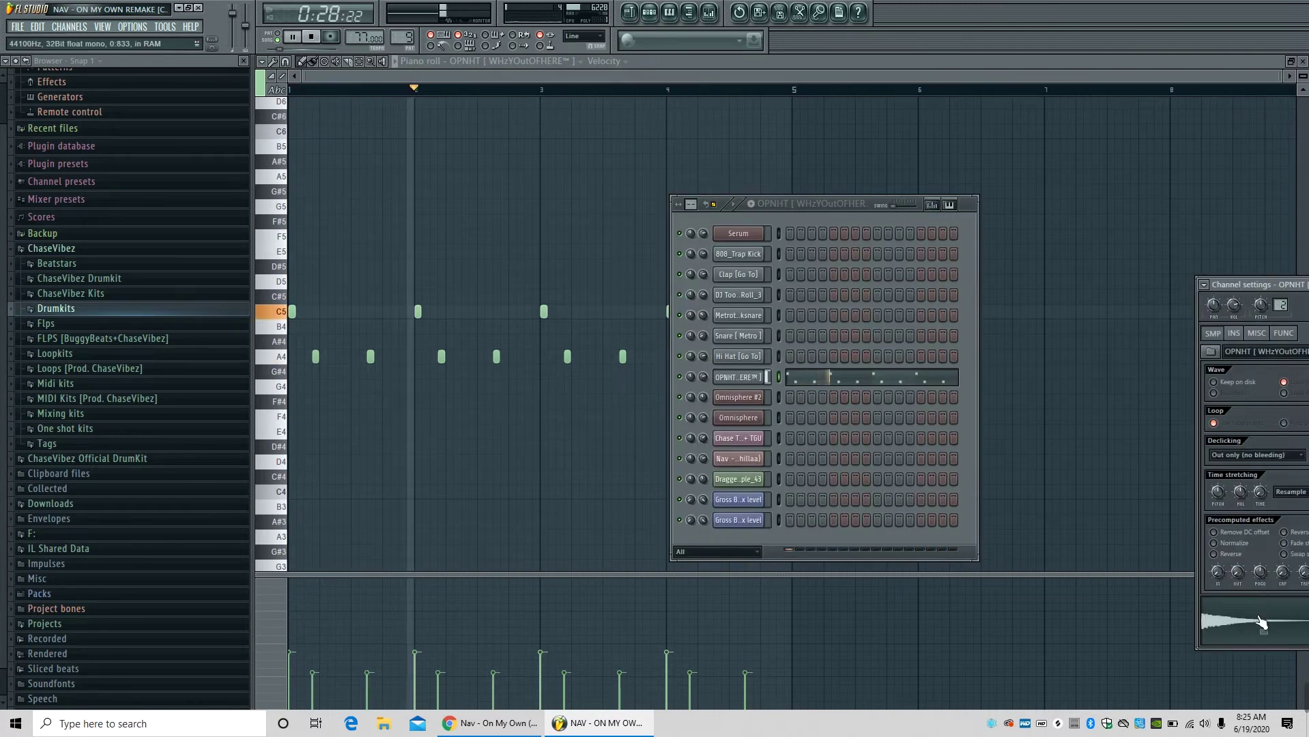
key(F6)
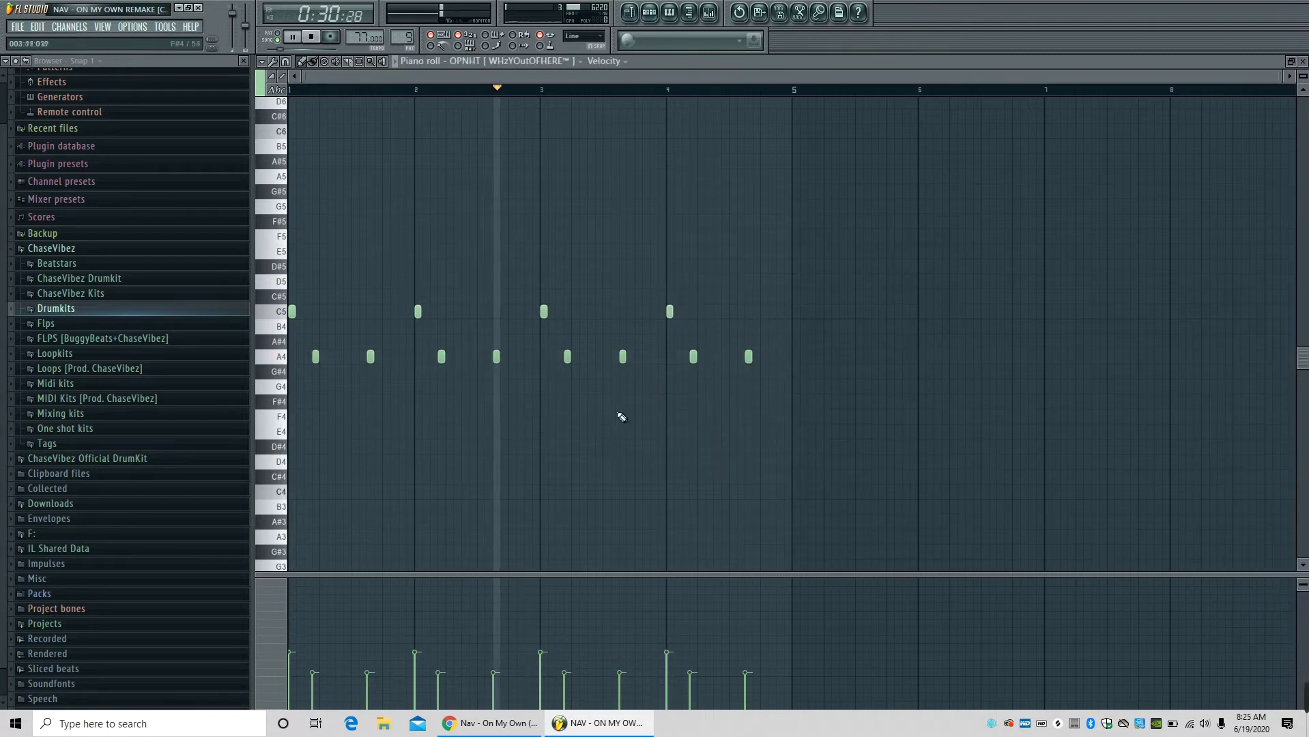
click(638, 11)
key(space)
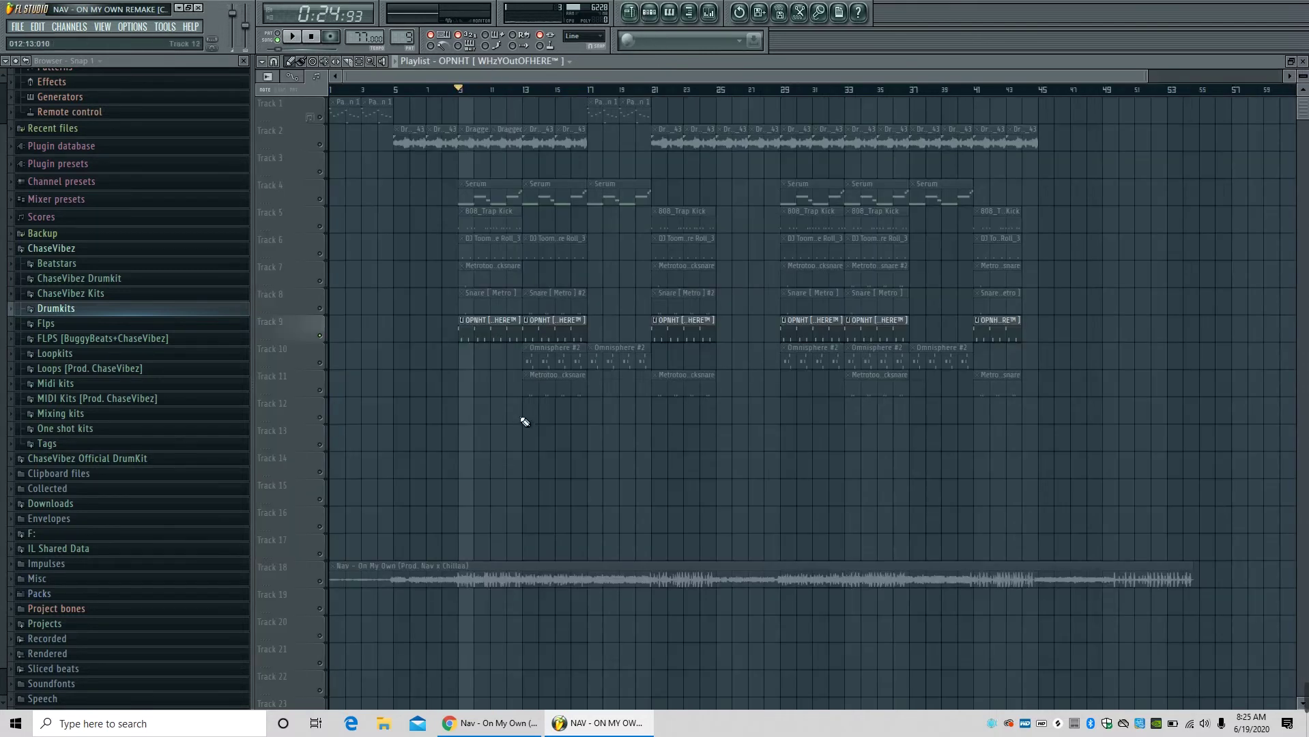
Switch from the Omnisphere #2 clips on Track 10 to the soloed reference song on Track 18 and set playback to bar 13.
click(319, 364)
right_click(319, 580)
click(308, 577)
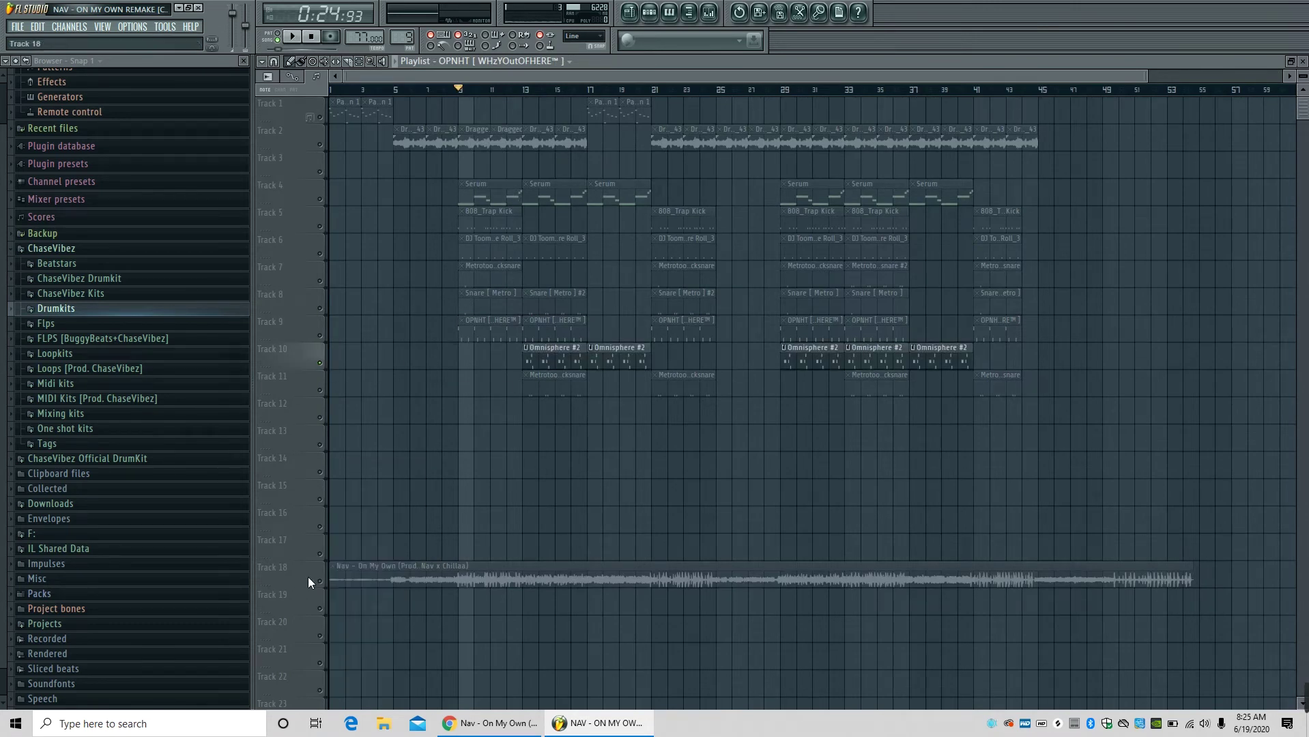
click(308, 576)
click(525, 92)
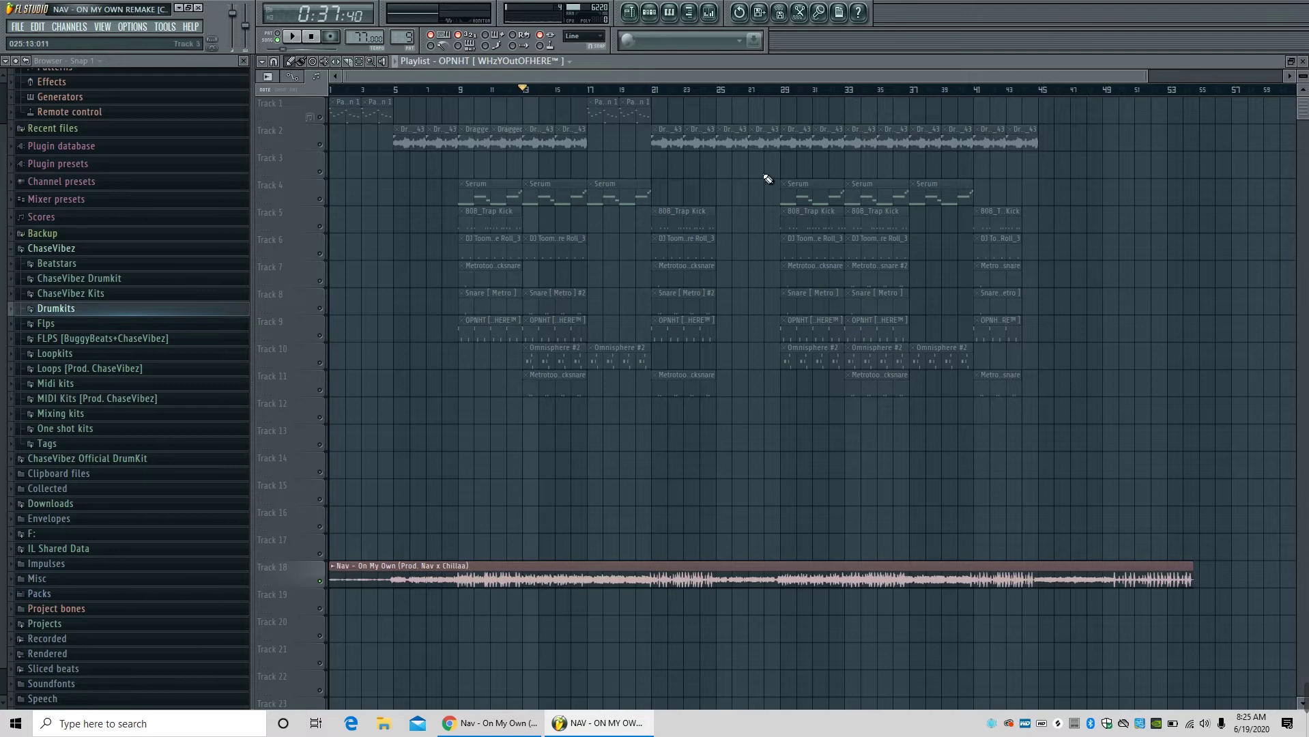
Play the soloed reference song from bar 13, stop it, and select the Omnisphere #2 pattern in the channel rack.
key(space)
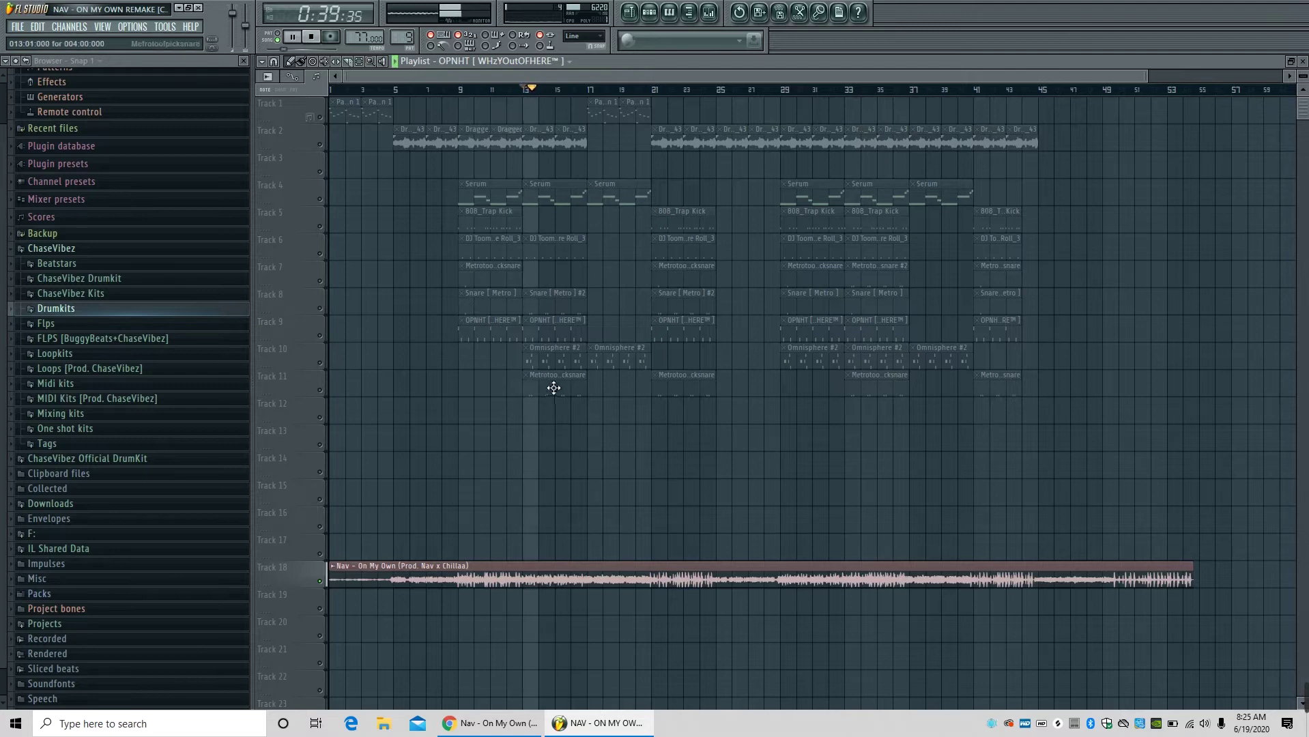
key(F6)
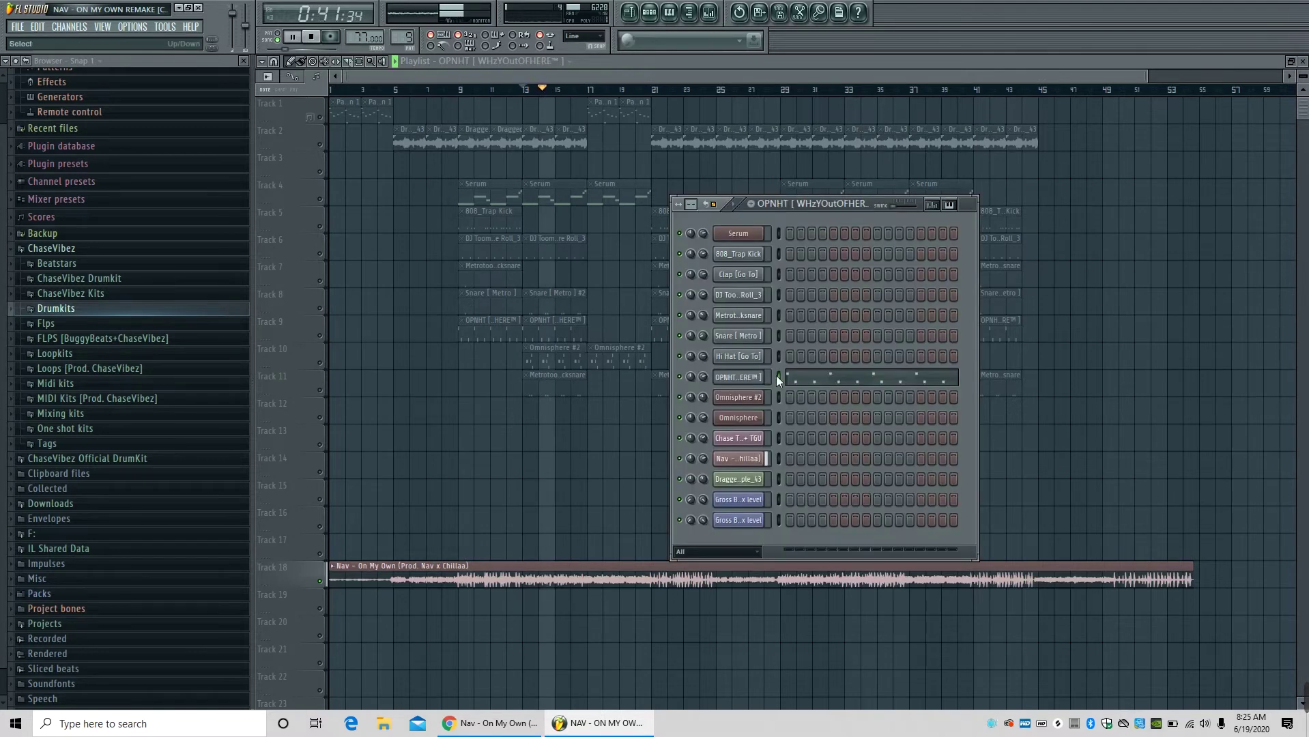
click(817, 205)
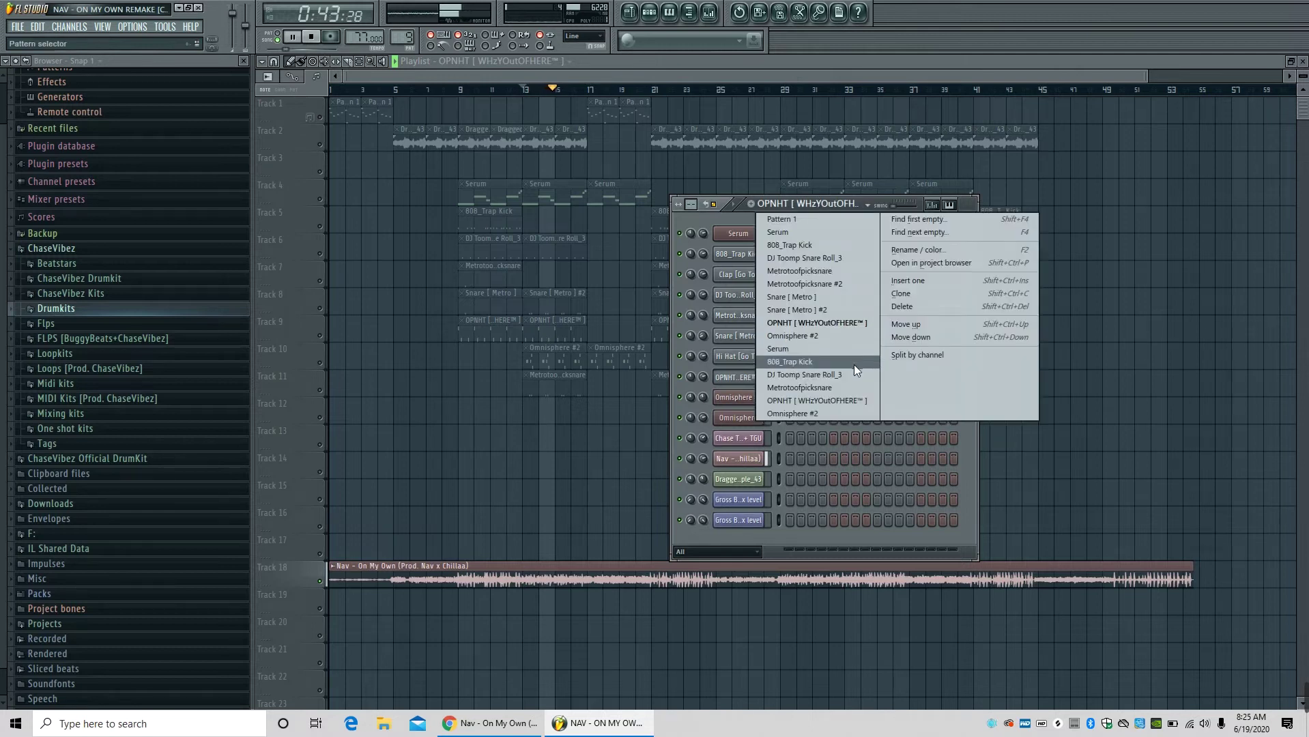
click(851, 401)
click(844, 206)
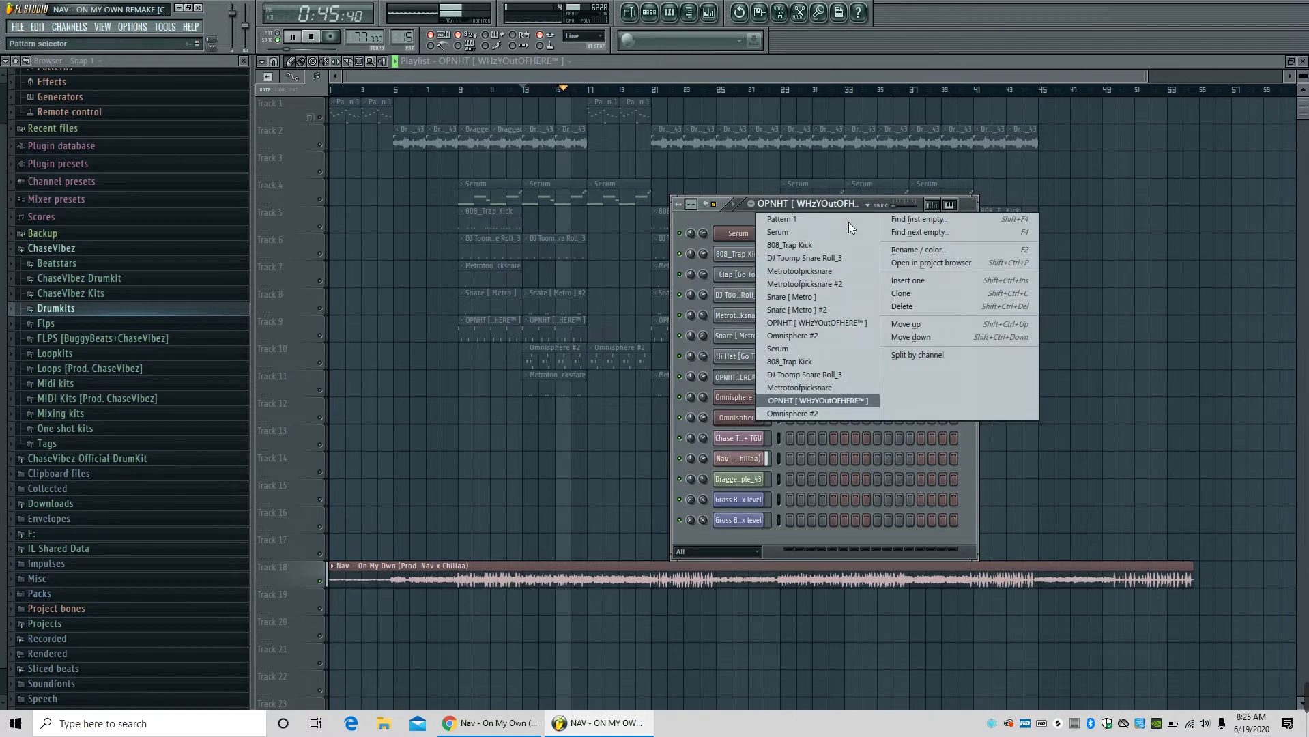
click(739, 222)
key(space)
click(816, 205)
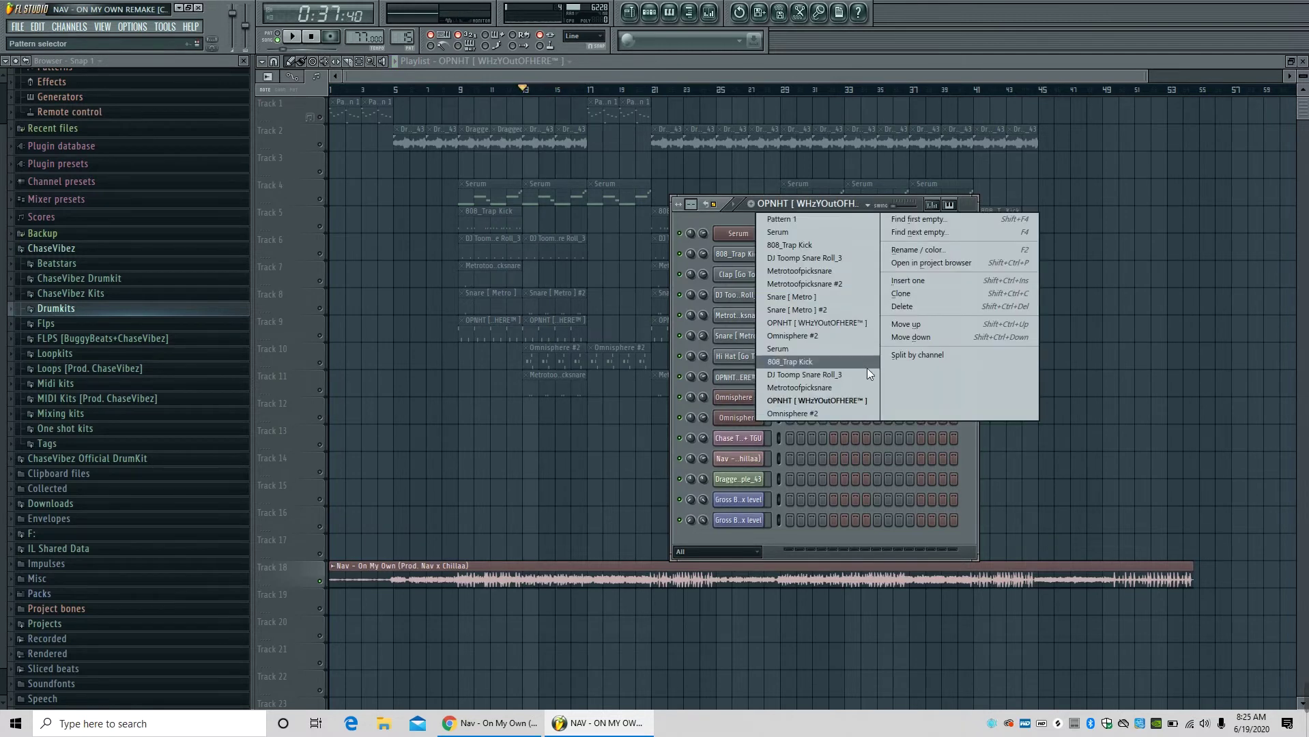
click(837, 411)
Open the Omnisphere #2 instrument, move its window fully into view to examine the loaded patch, and return to the playlist.
click(742, 398)
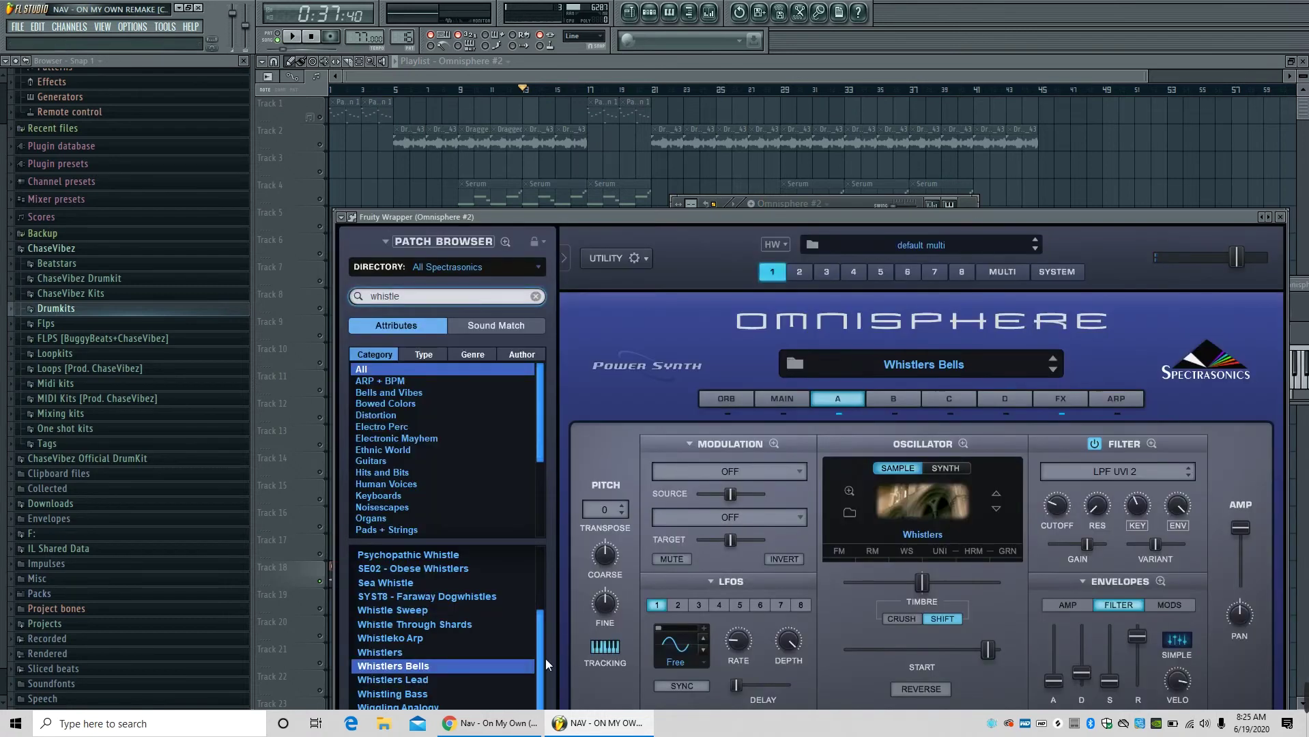
drag(672, 216, 694, 89)
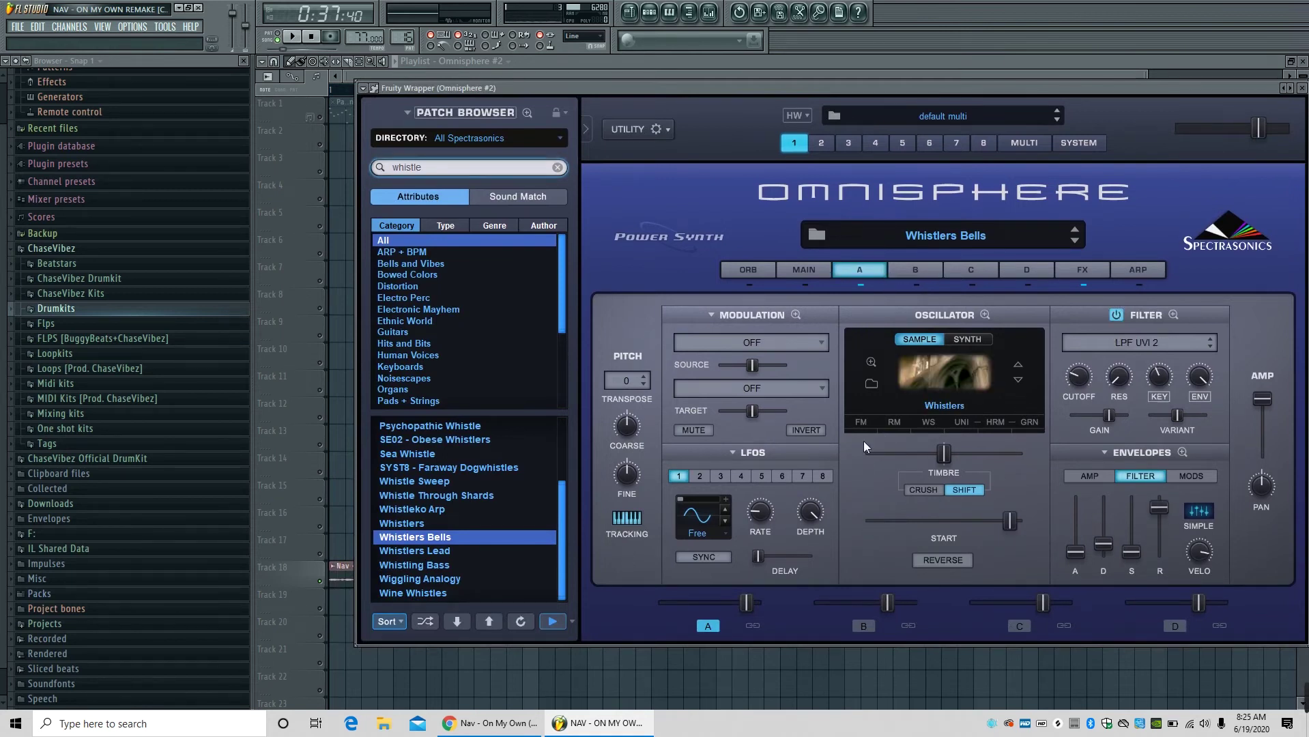
click(307, 518)
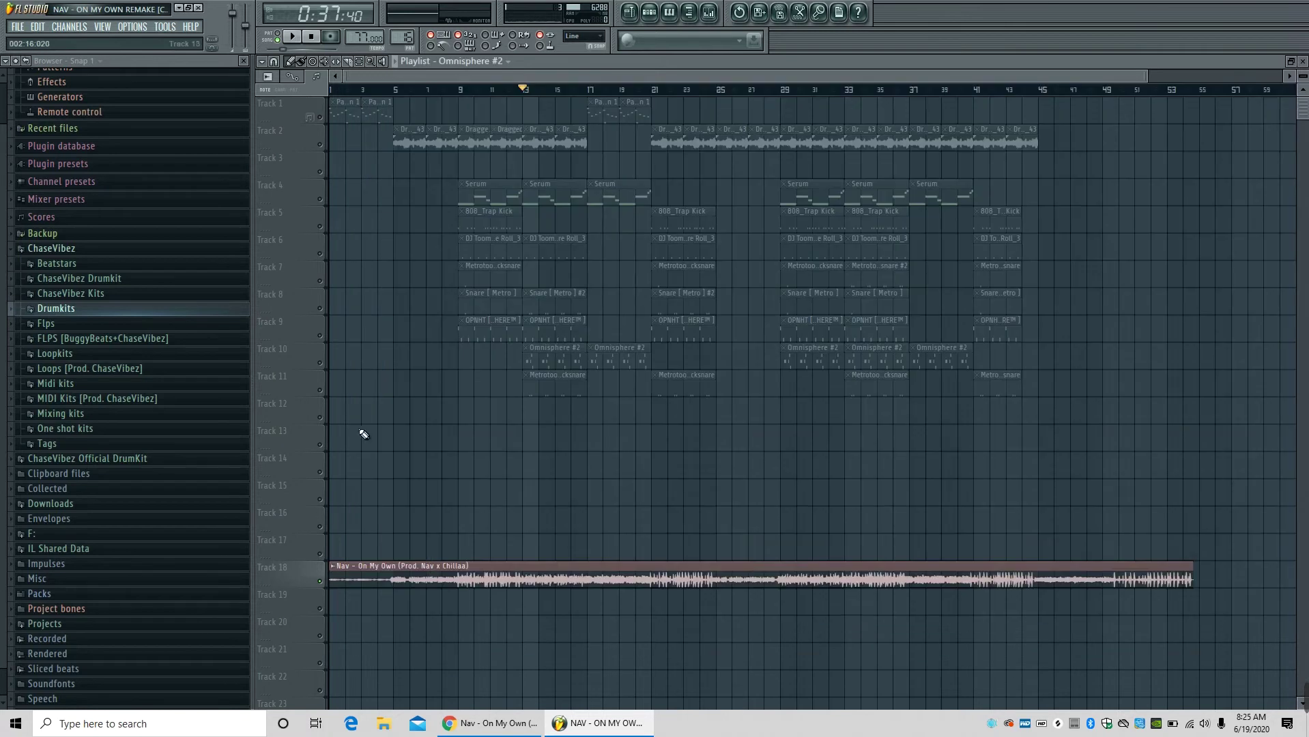
Switch to the Omnisphere #2 clips on Track 10, play from bar 13, examine their piano roll notes, and return to the playlist.
click(323, 367)
key(space)
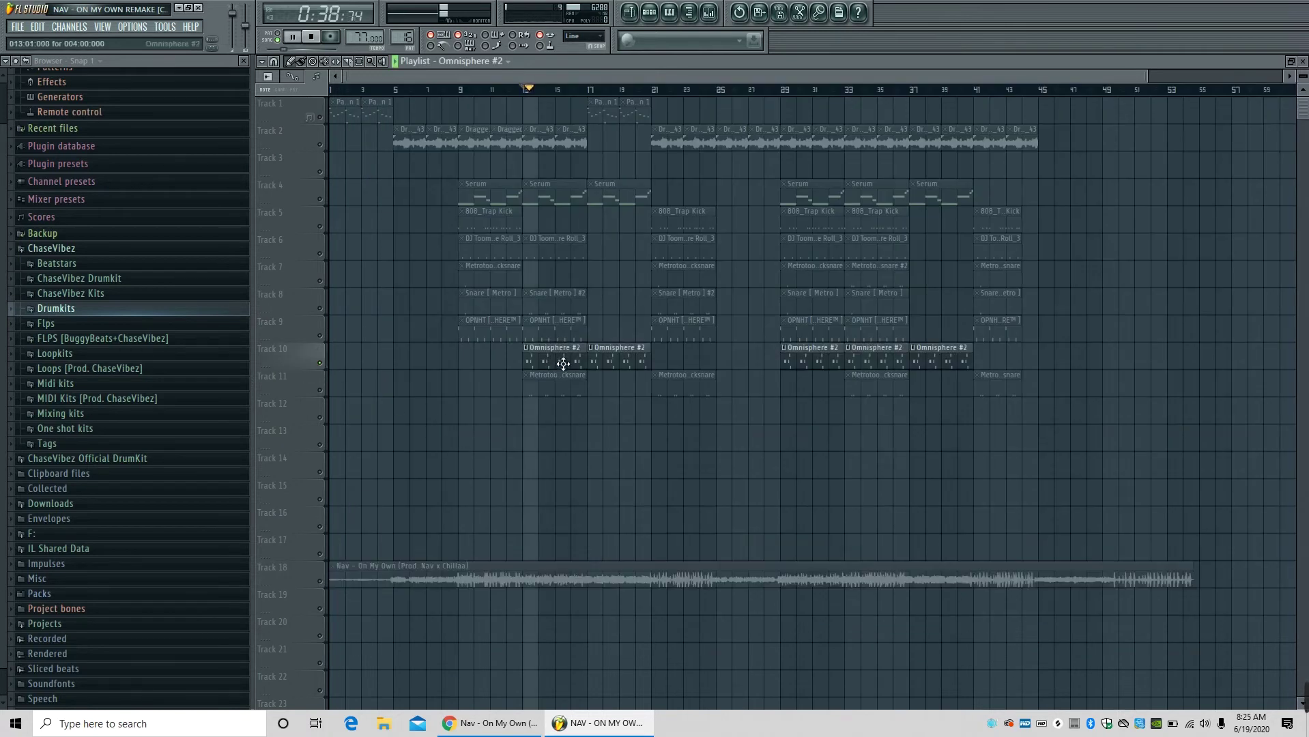
double_click(563, 364)
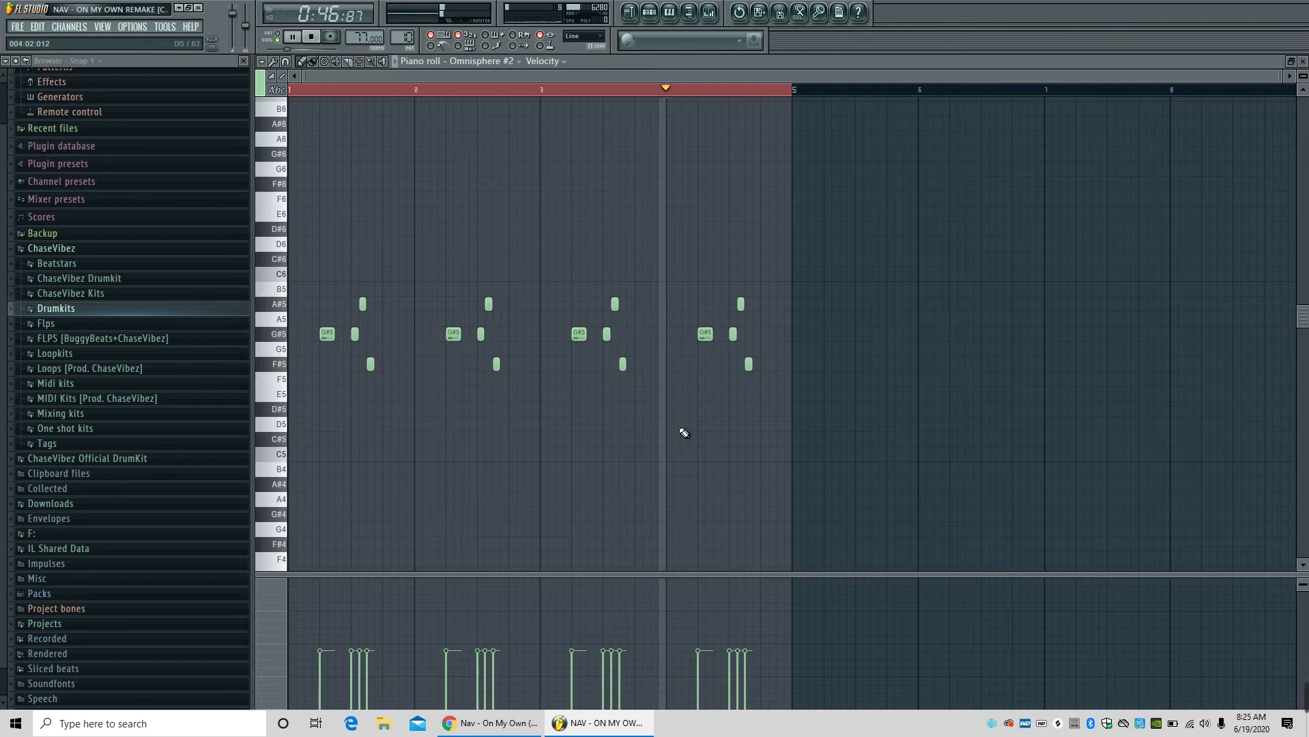
click(639, 15)
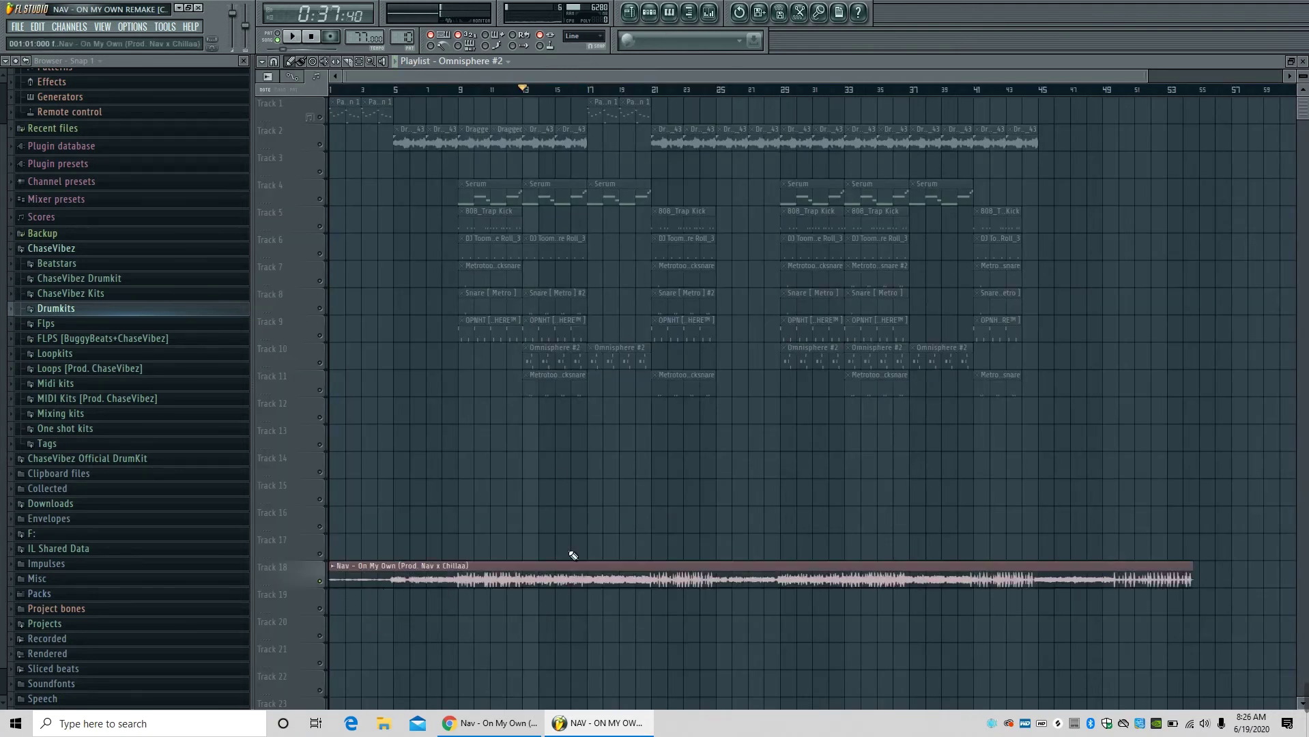
Play the reference song on Track 18 from bar 13, stop it, and mute the track.
key(space)
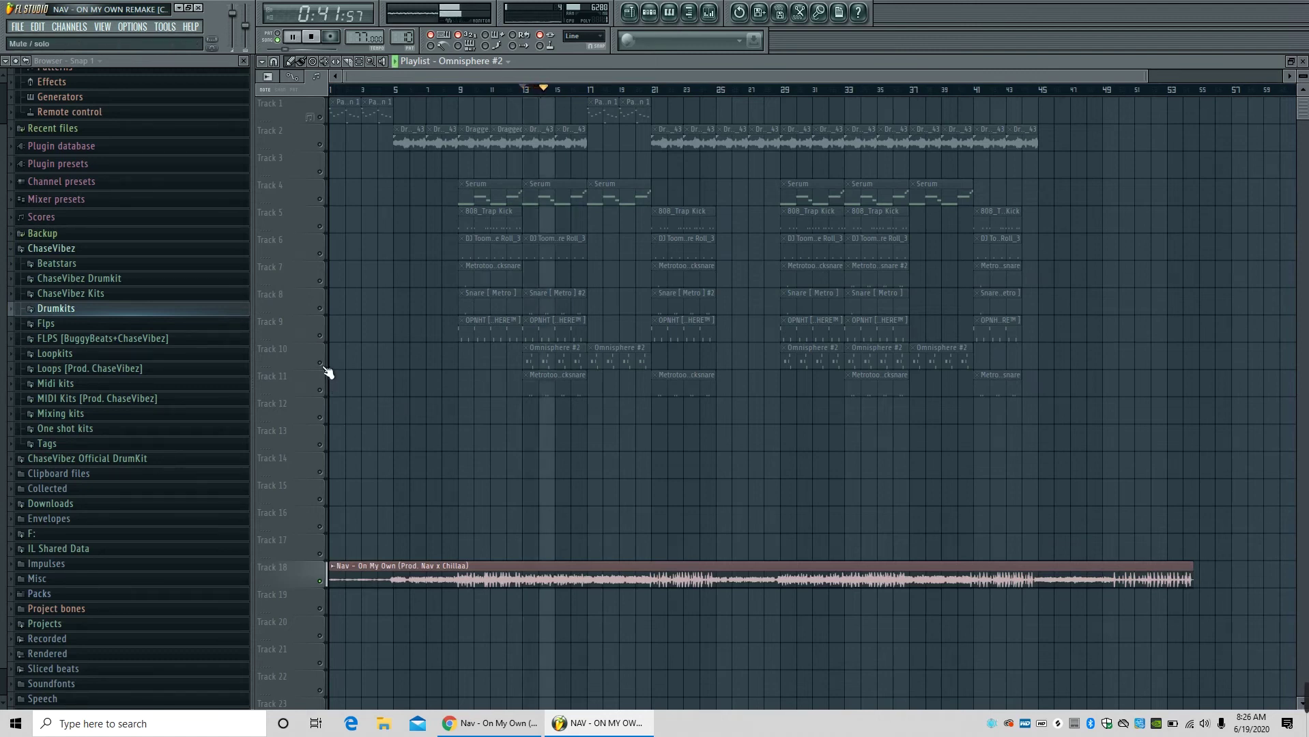
key(space)
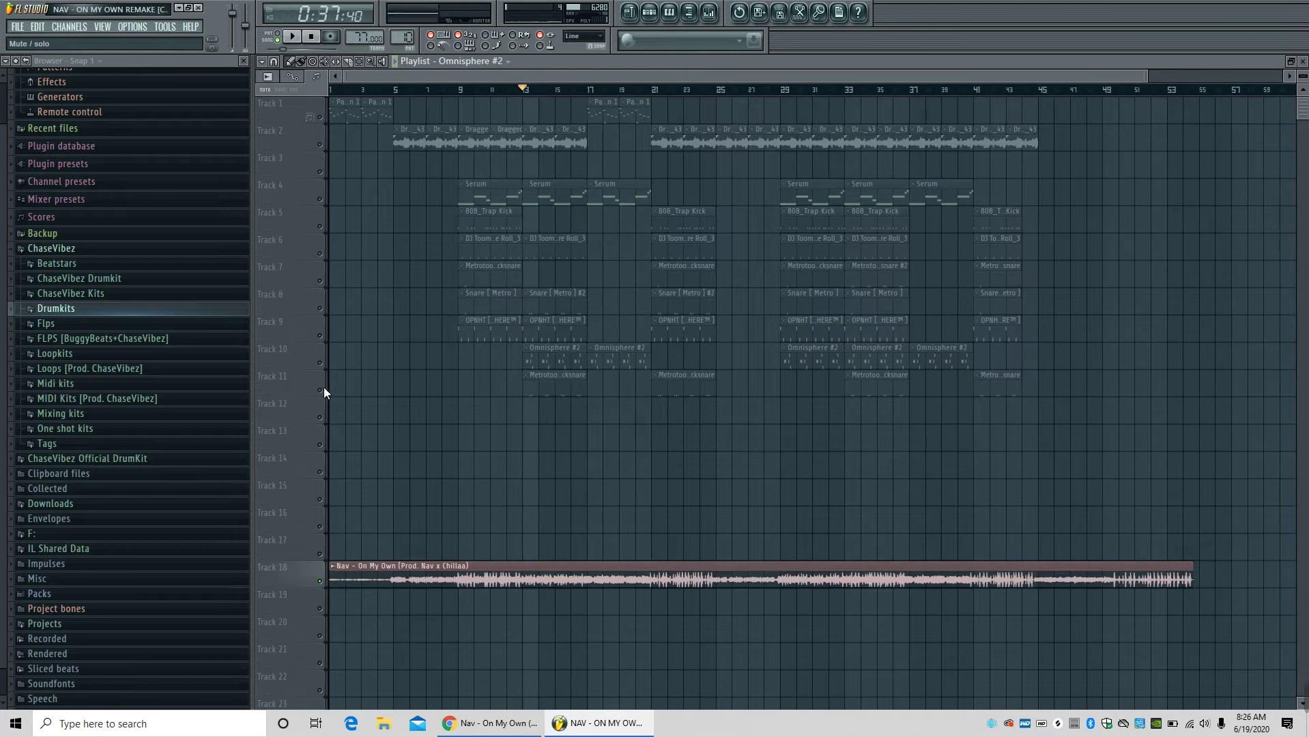
click(321, 581)
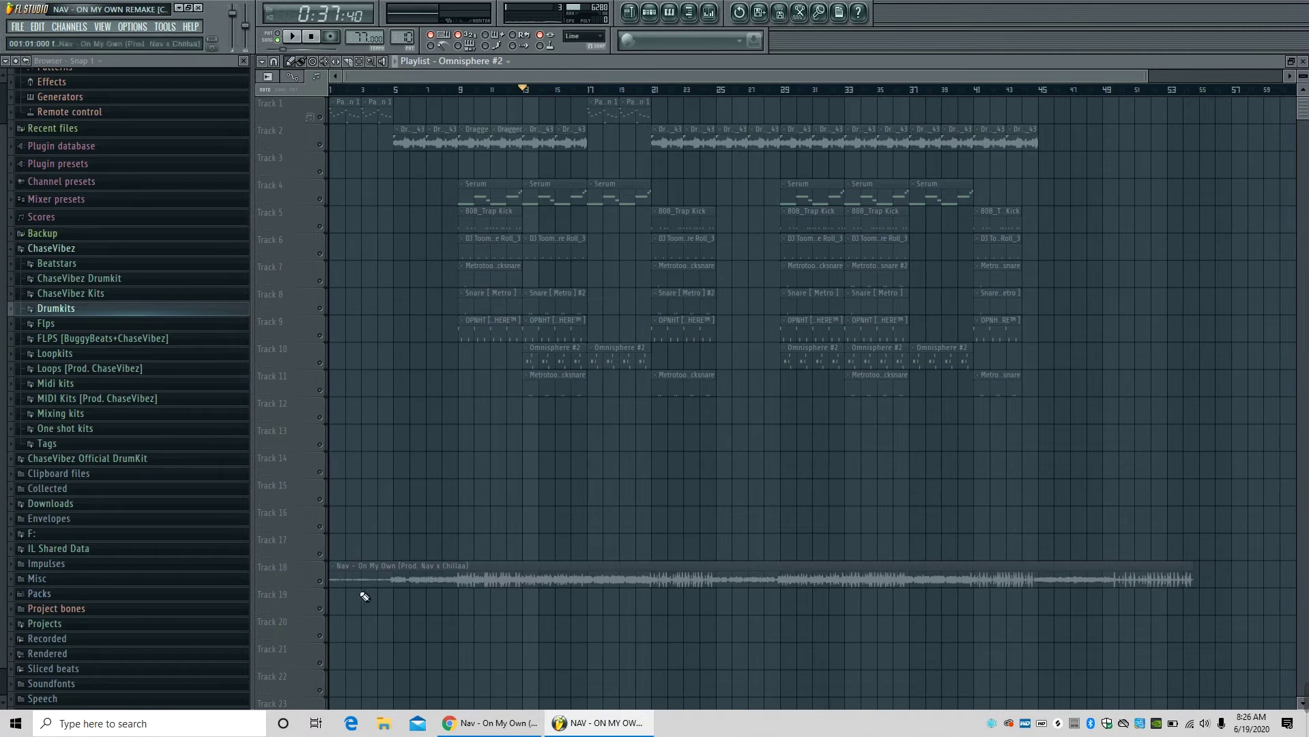
click(320, 581)
click(320, 582)
Select bars 13 to 17 on the timeline and play the enabled Metrotoofpicksnare clips on Track 11.
drag(525, 88, 588, 101)
key(space)
key(space)
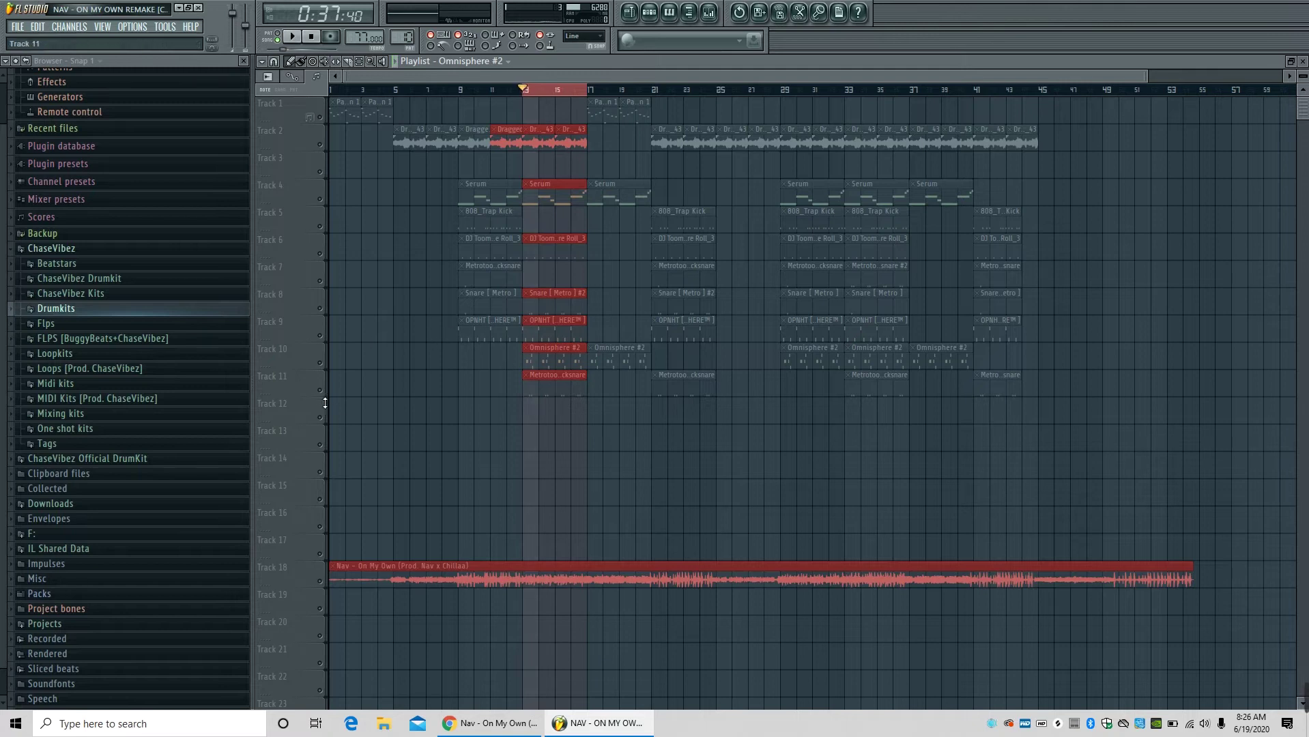
click(320, 376)
key(space)
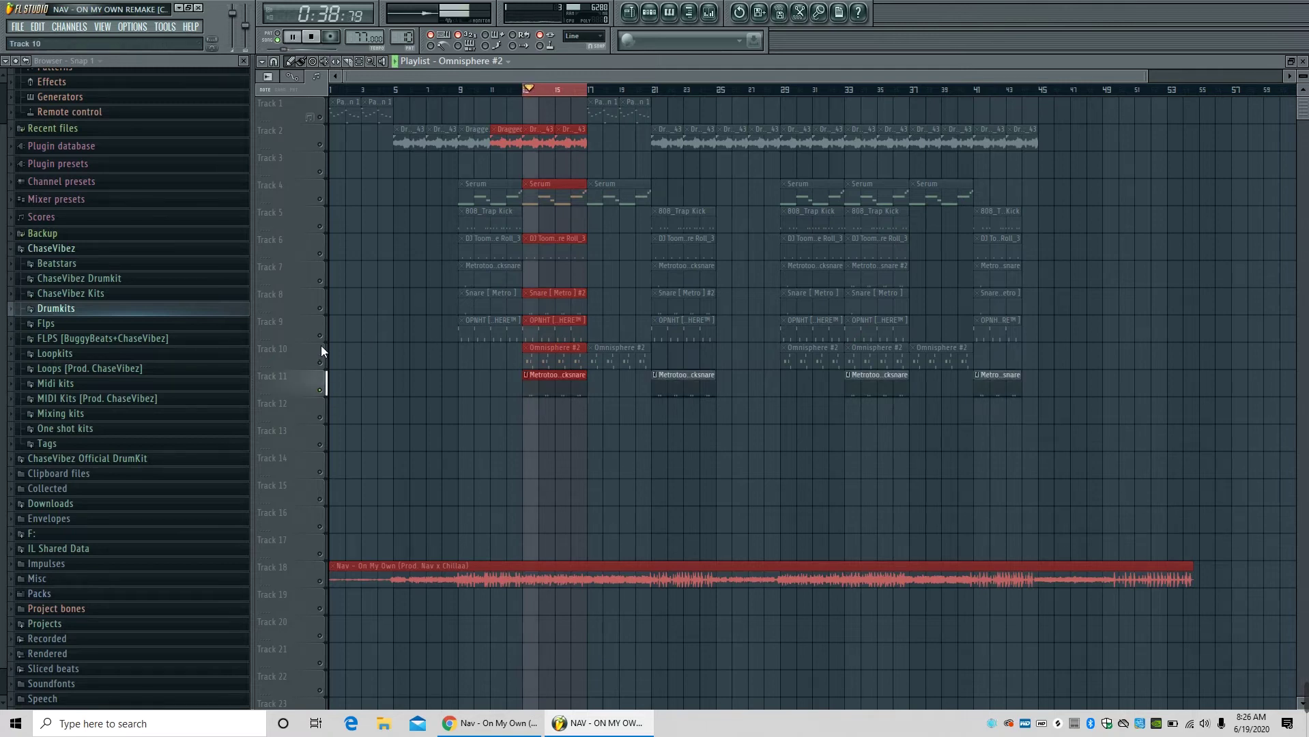
Enable the Snare [ Metro ] clips on Track 8, examine the Snare [ Metro ] #2 notes in the piano roll, and return to the playlist.
click(320, 309)
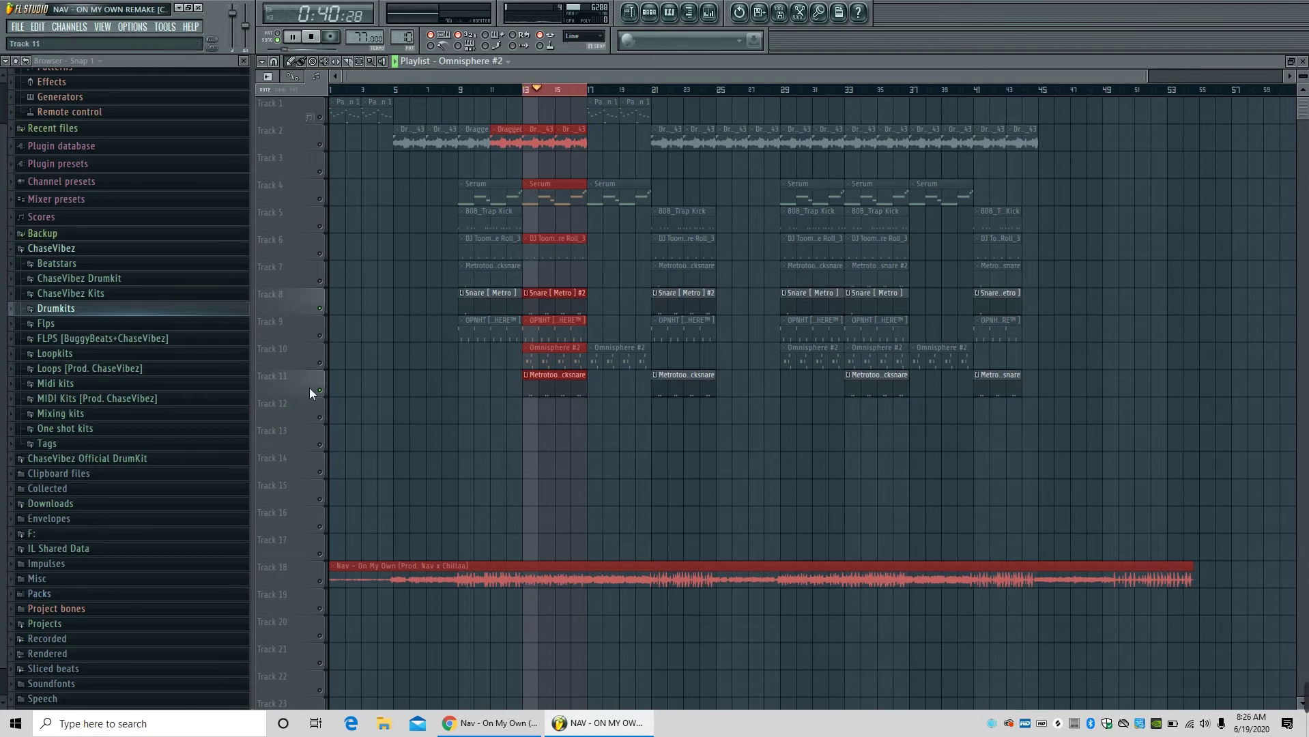
double_click(577, 300)
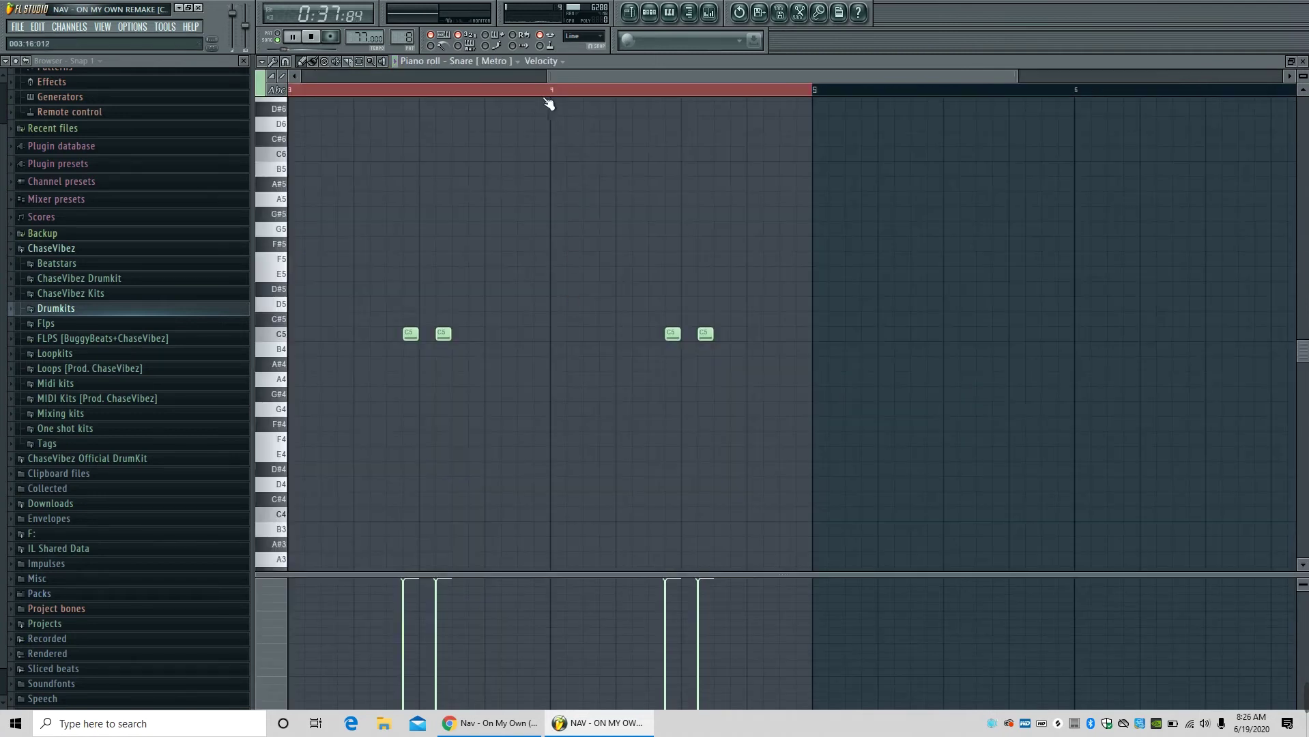
click(636, 15)
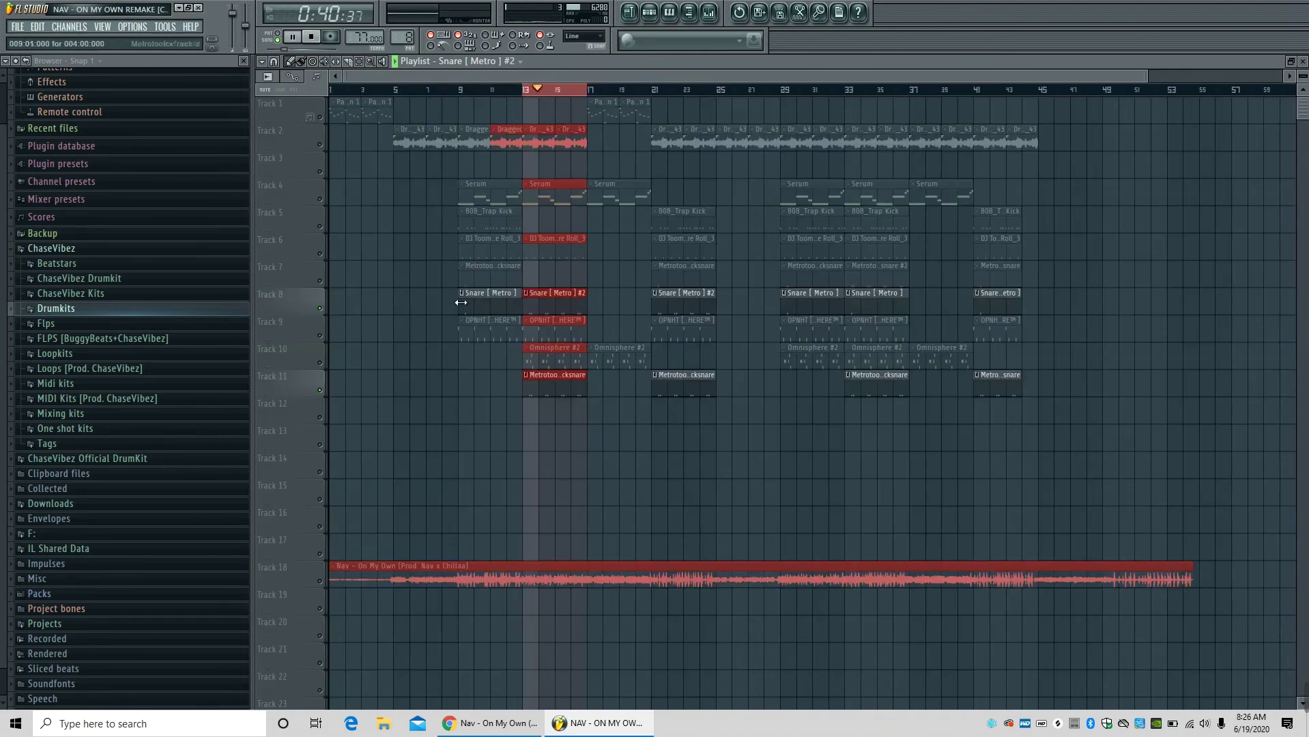
Stop playback with all tracks enabled, clear the time selection, and set the playback position to bar 17.
key(space)
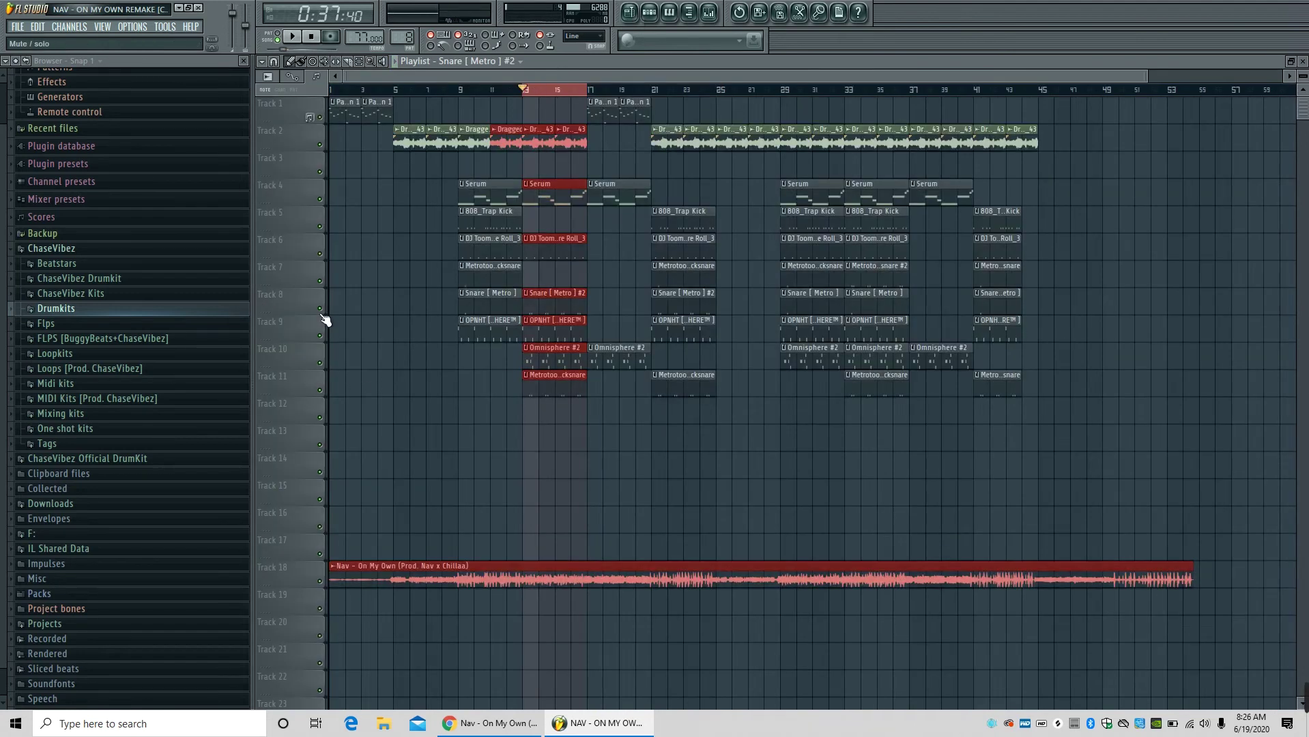
click(592, 82)
click(596, 91)
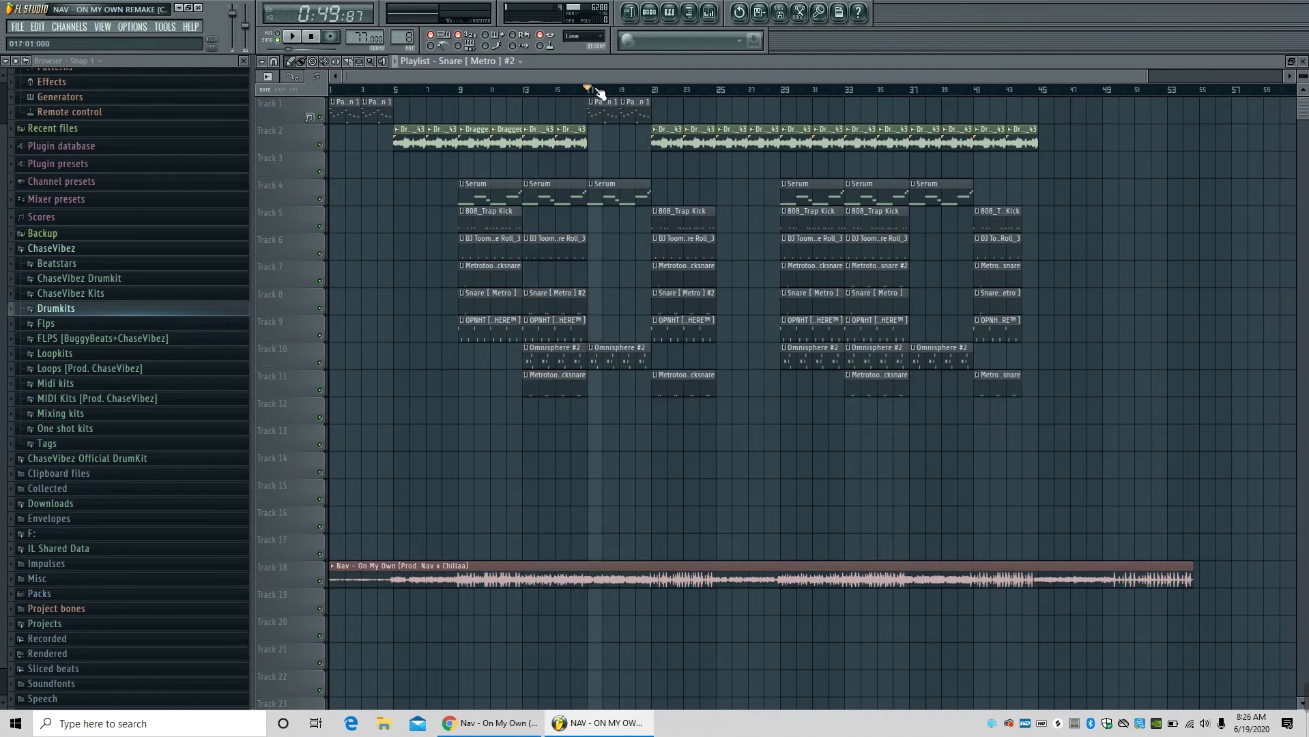
Open the reference song's channel settings, then solo Track 18 during playback from bar 17 and stop it.
double_click(654, 574)
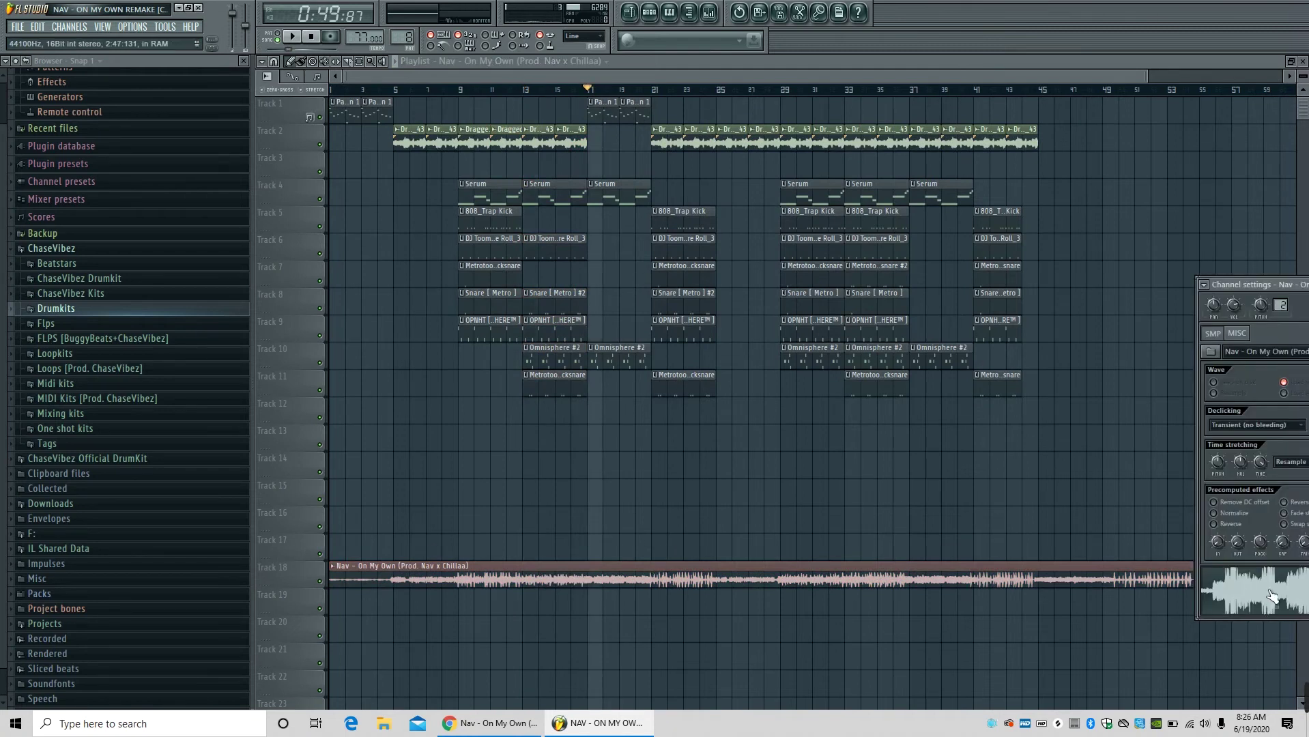
key(space)
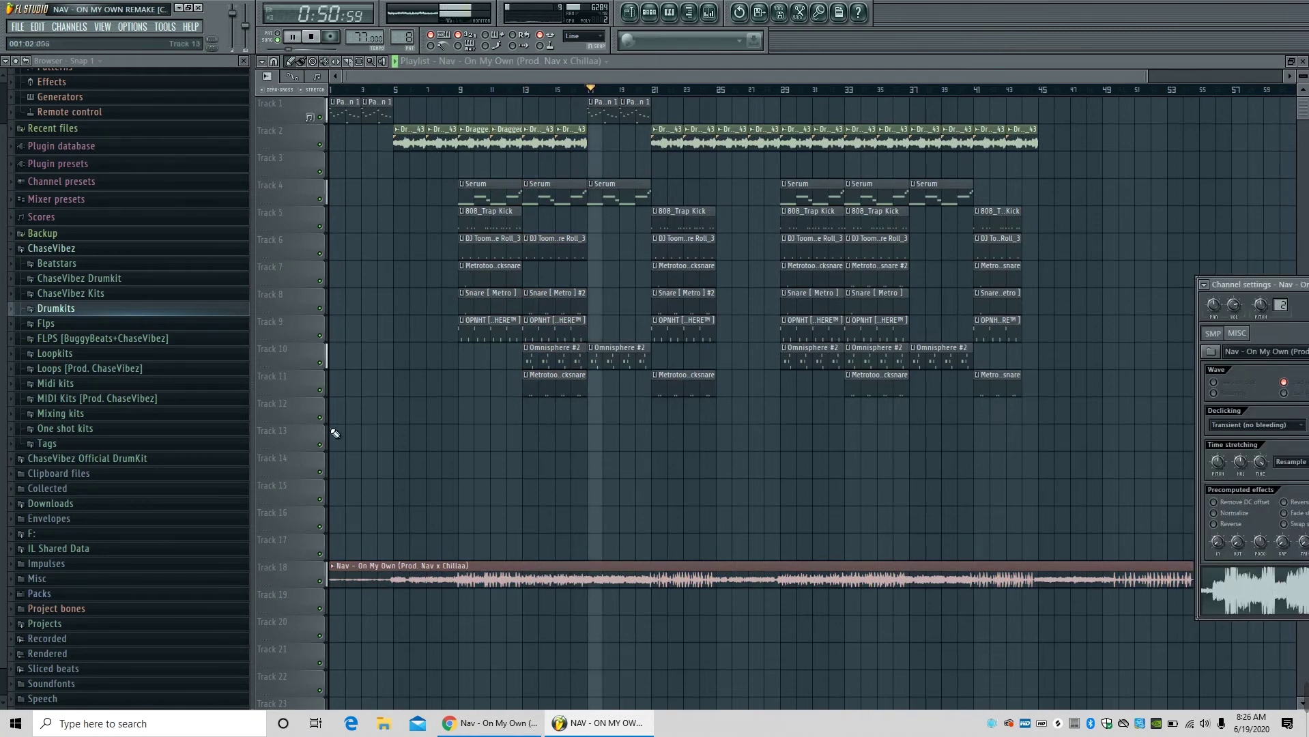
ctrl+click(320, 582)
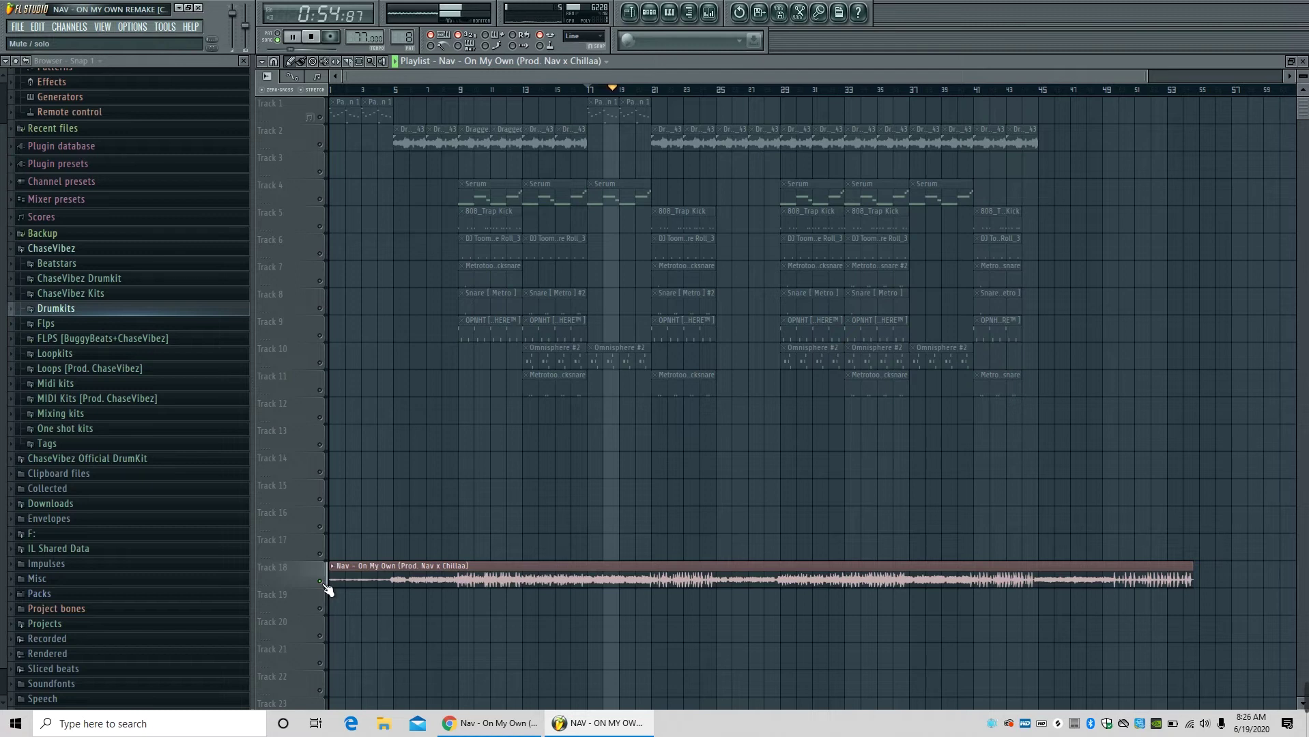
key(space)
Enable Tracks 11, 4 and 1 in place of the reference song, play from bar 17, and add the Omnisphere #2 clips on Track 10.
click(323, 393)
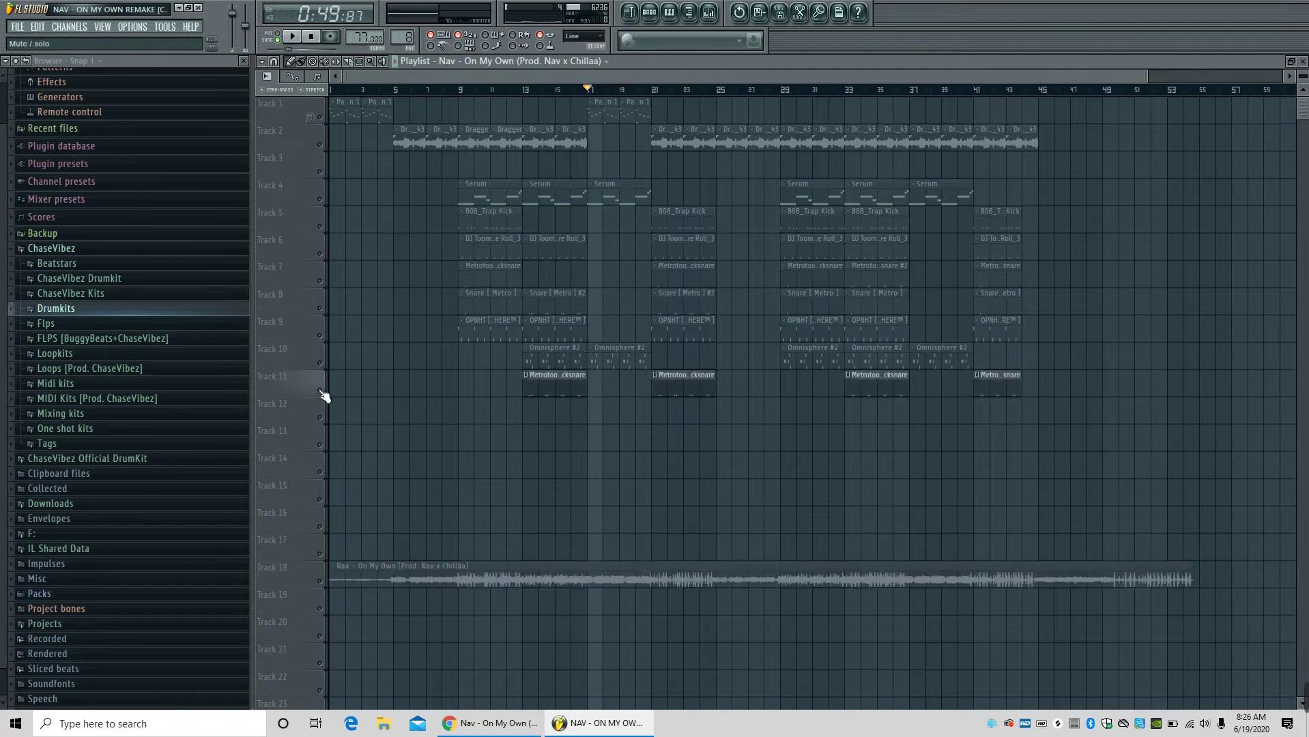
ctrl+click(325, 204)
ctrl+click(326, 117)
key(space)
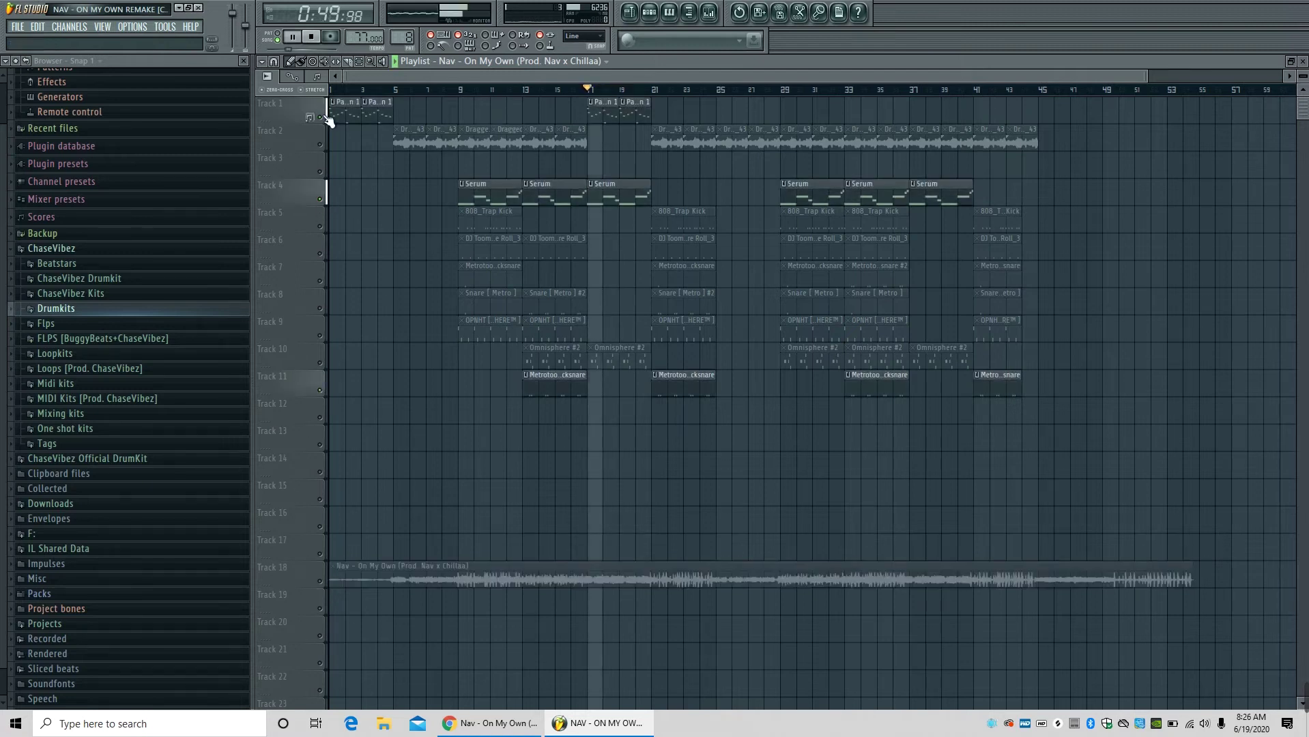
ctrl+click(327, 364)
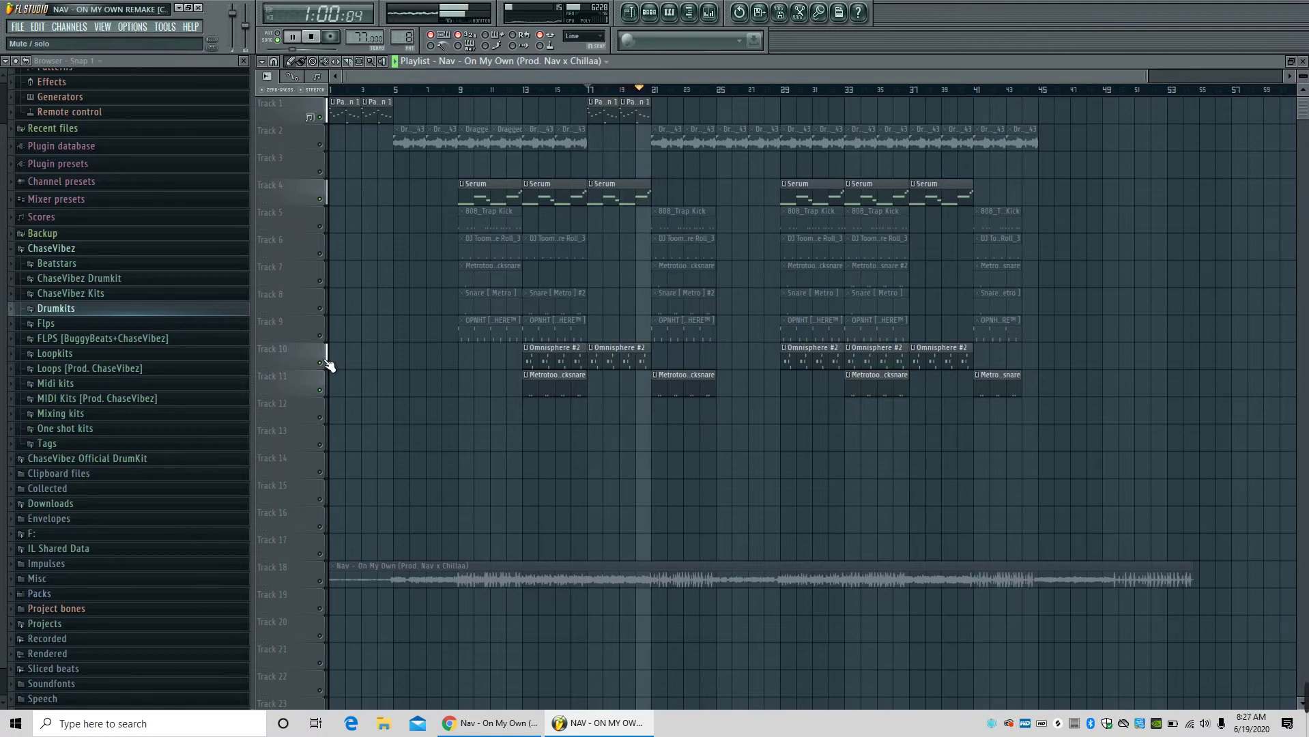
key(space)
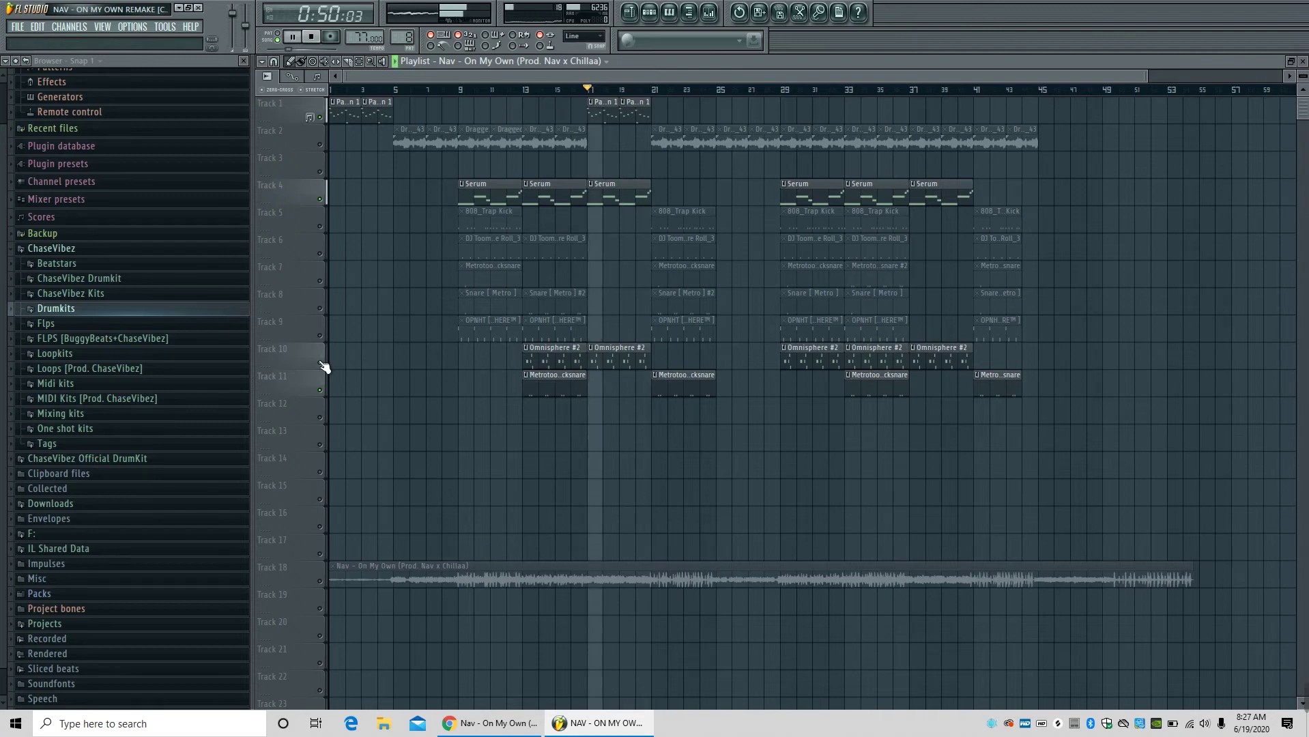
Solo Track 10, stop playback at the start of the song, and unsolo the track to re-enable all tracks.
right_click(319, 363)
right_click(322, 363)
click(365, 432)
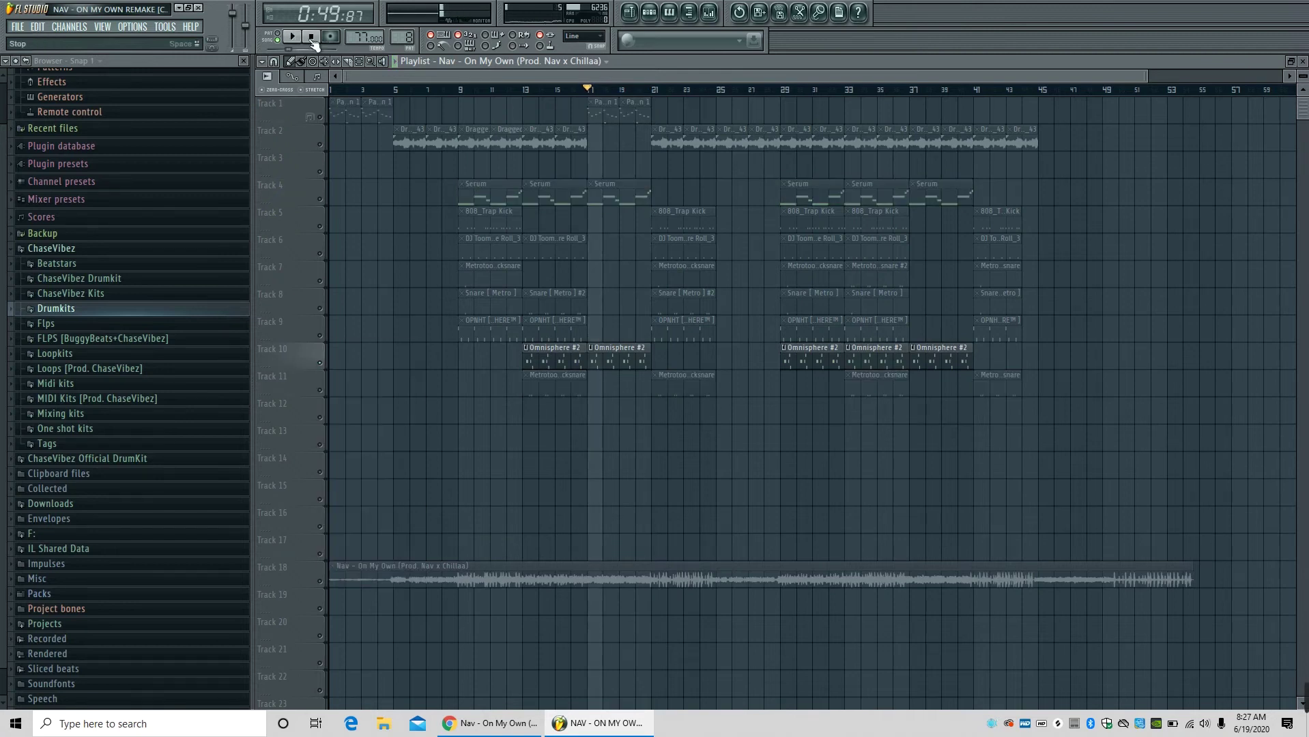
right_click(318, 363)
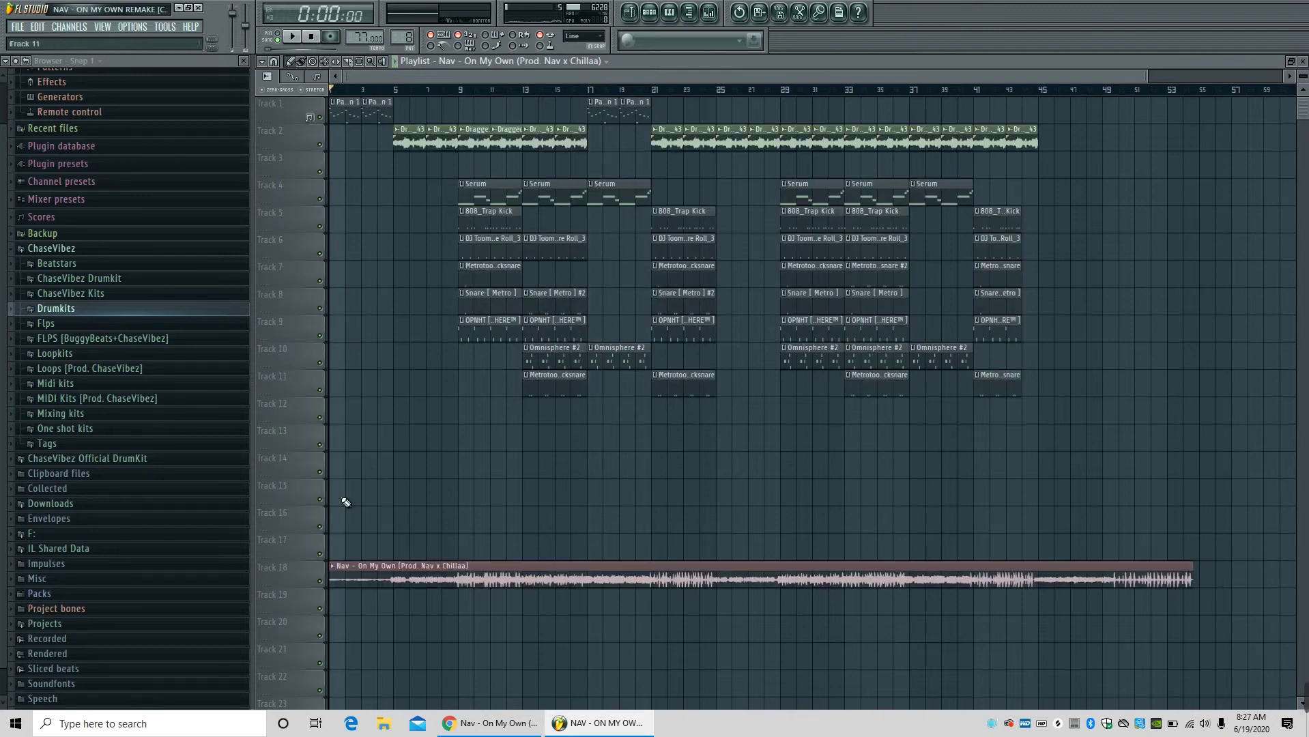
Delete the reference song clip from Track 18, play the full remake from the start, and stop playback.
right_click(344, 573)
click(293, 36)
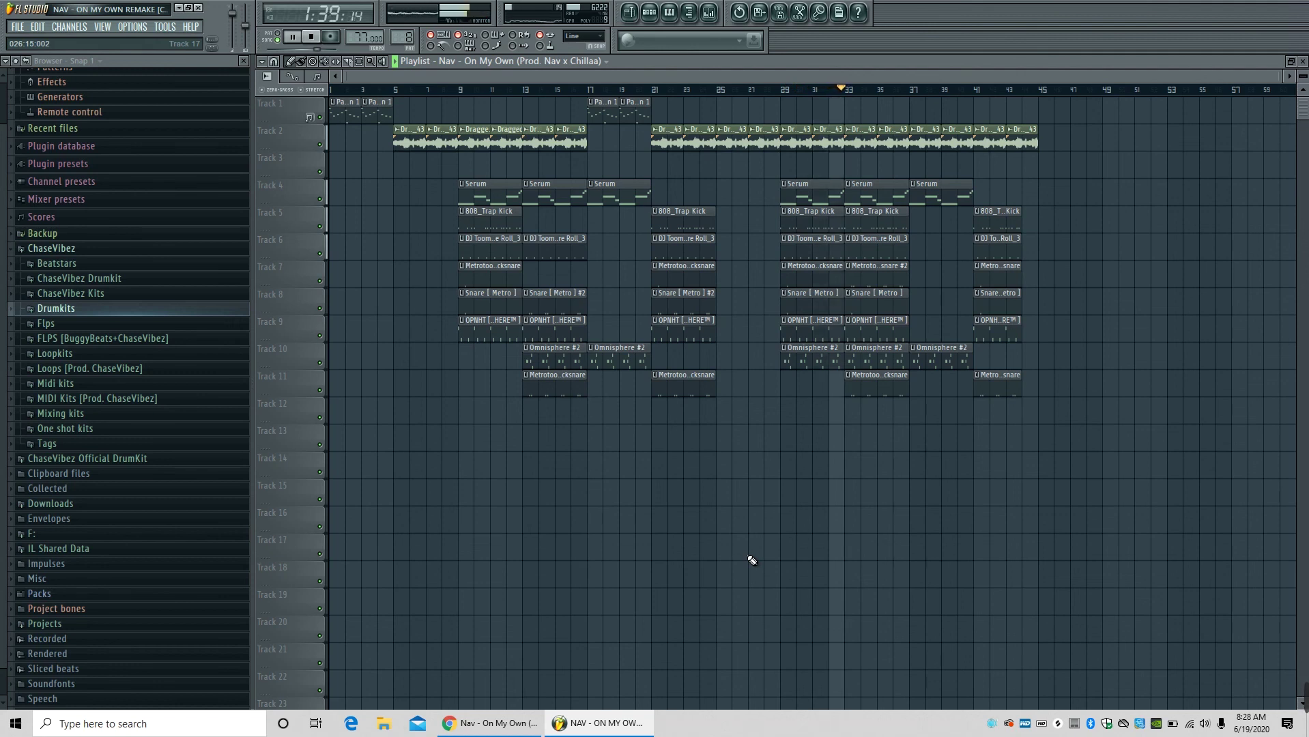
key(space)
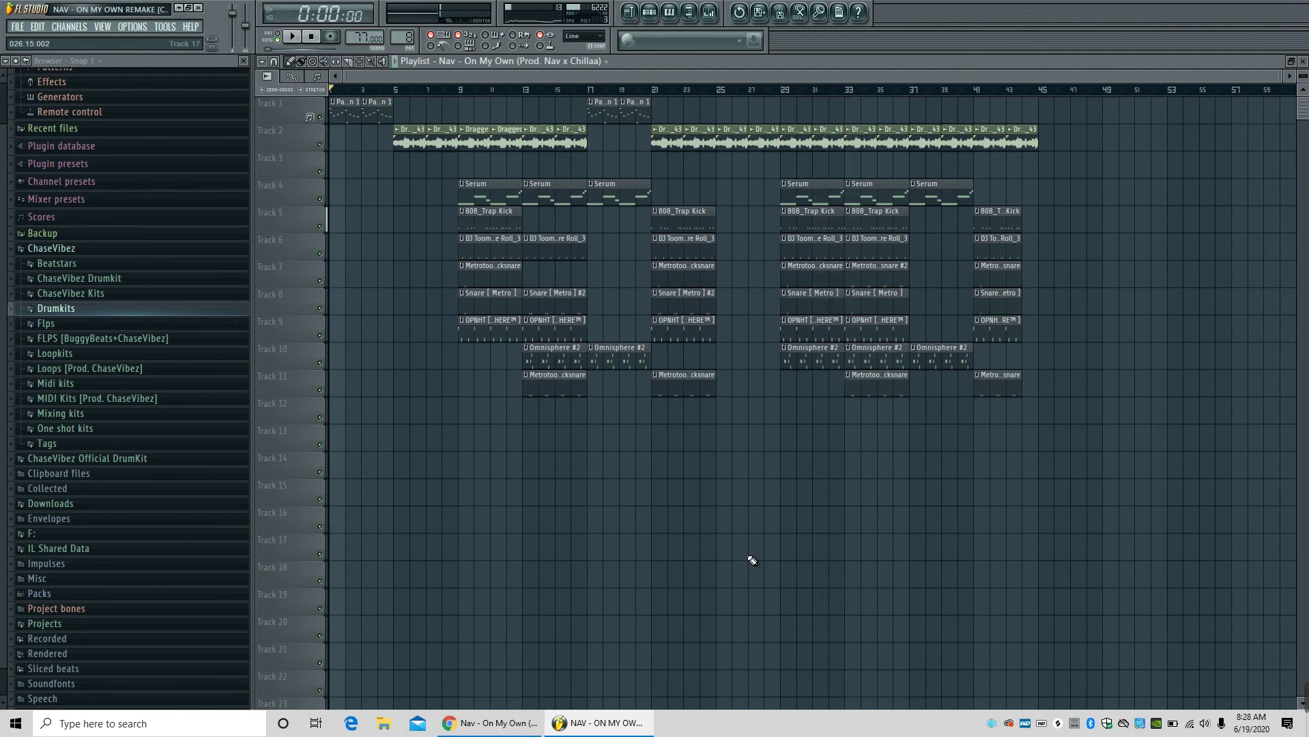